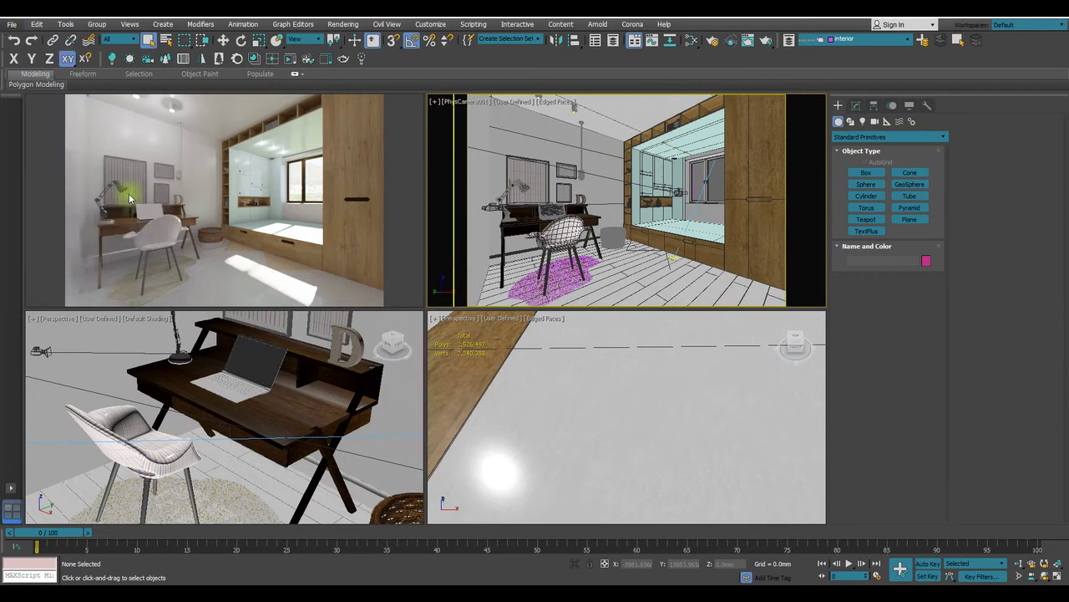
# Merge the groups books, books_2 and books_little from superroom_end.max in the 7 - July folder into the scene
pyautogui.click(125, 46)
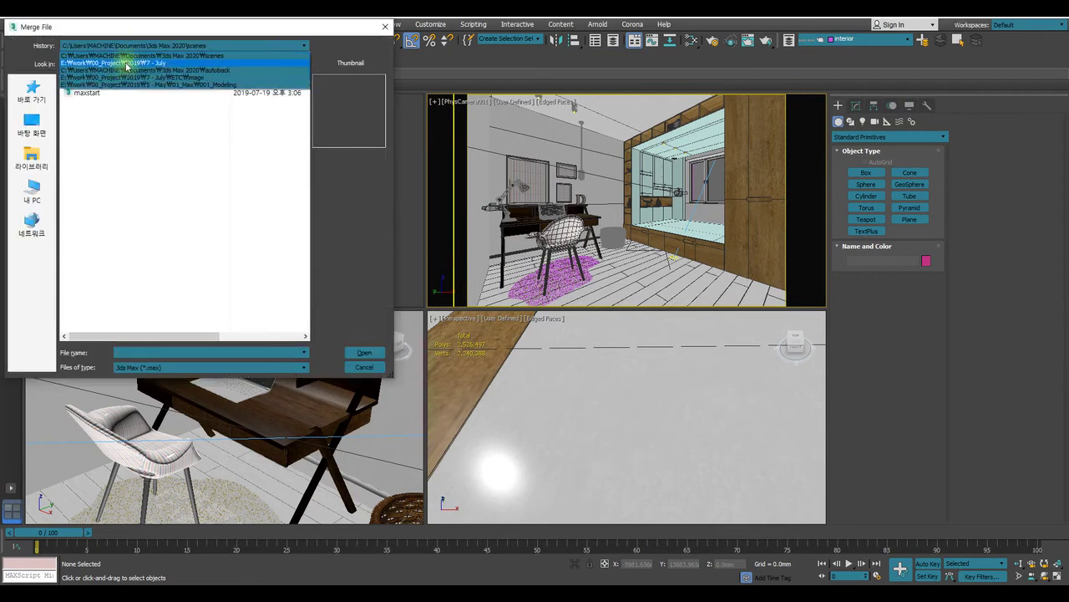
pyautogui.click(124, 63)
pyautogui.click(98, 294)
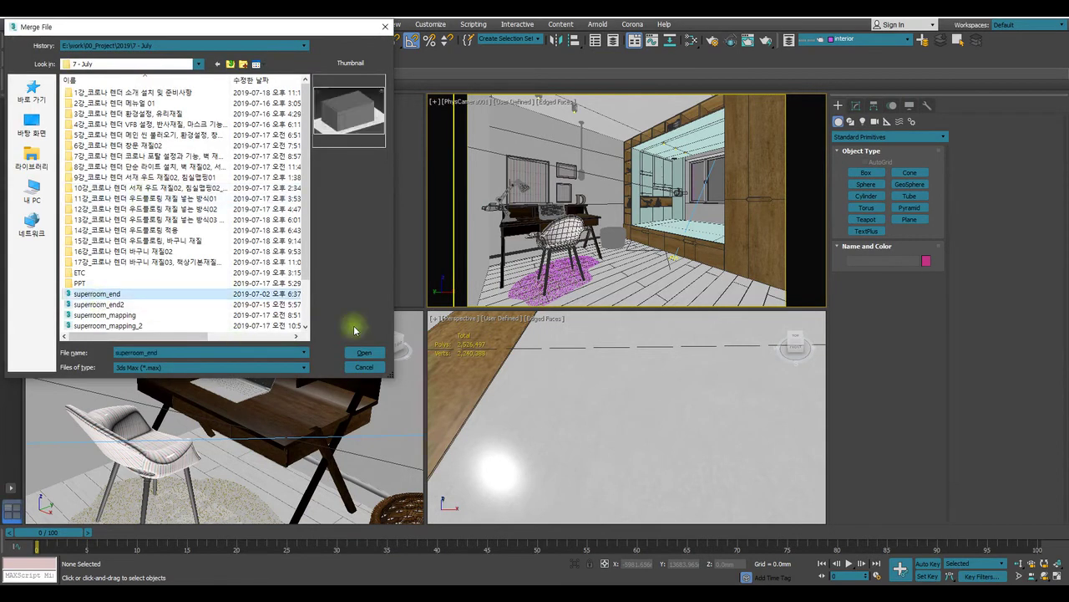
pyautogui.click(363, 353)
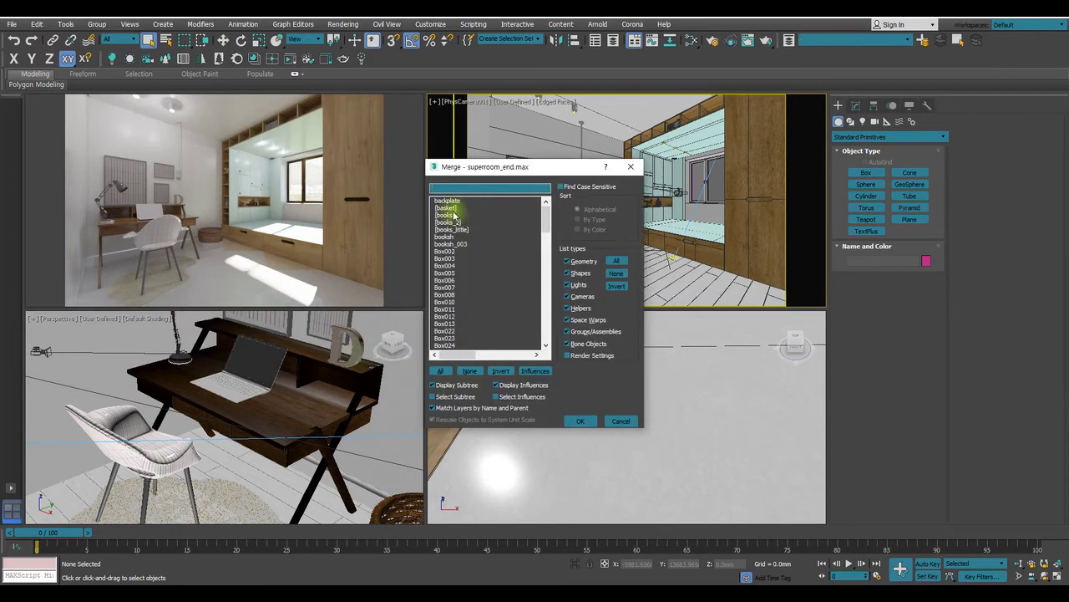
pyautogui.moveTo(452, 215); pyautogui.dragTo(462, 231)
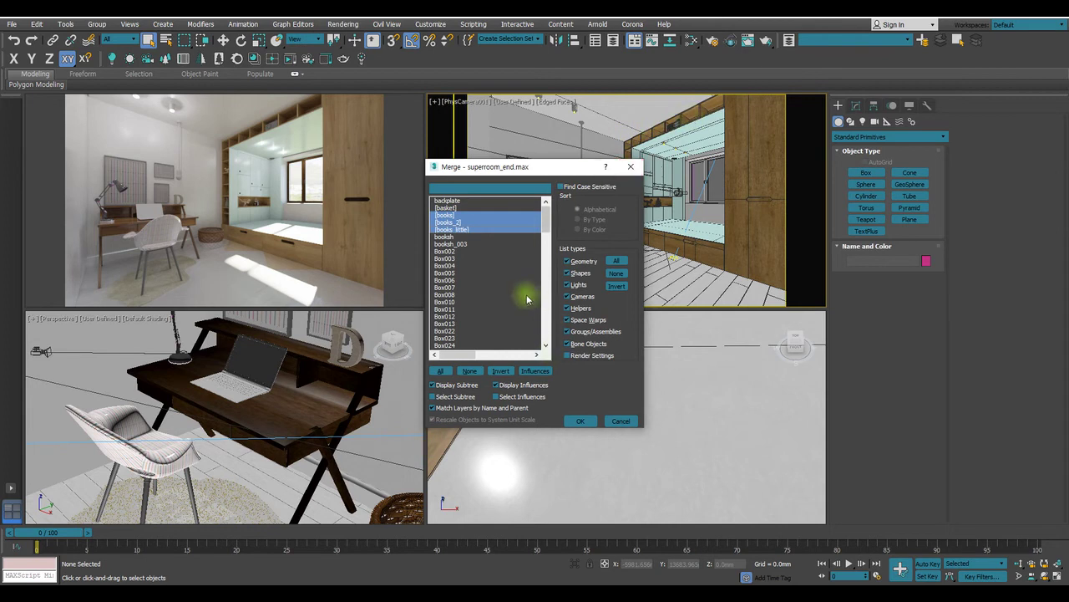
pyautogui.click(583, 421)
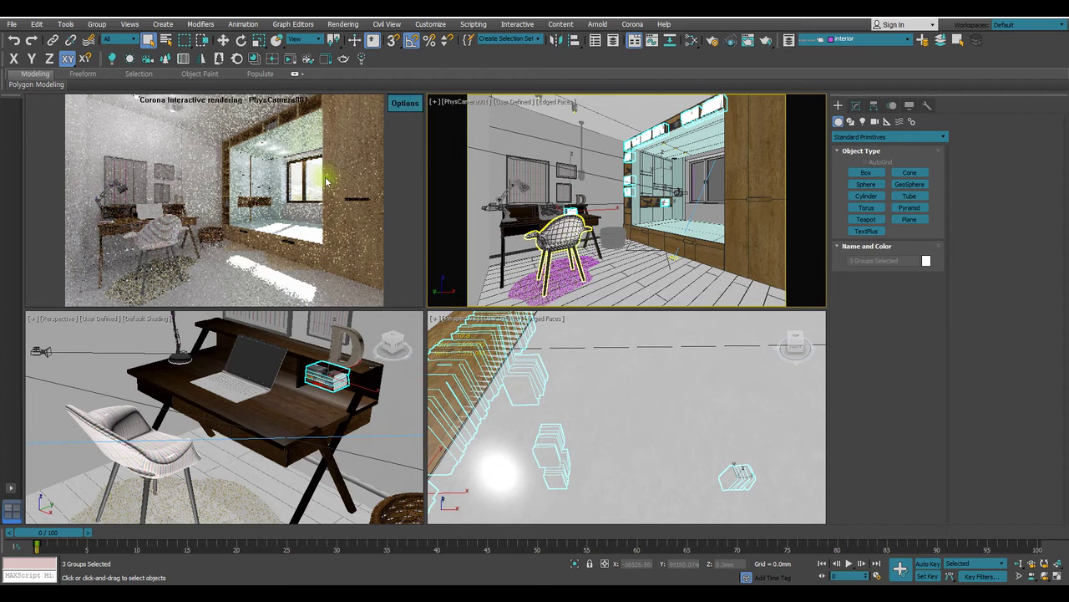
# Isolate the desk together with the small stack of books in its shelf compartment
pyautogui.click(396, 395)
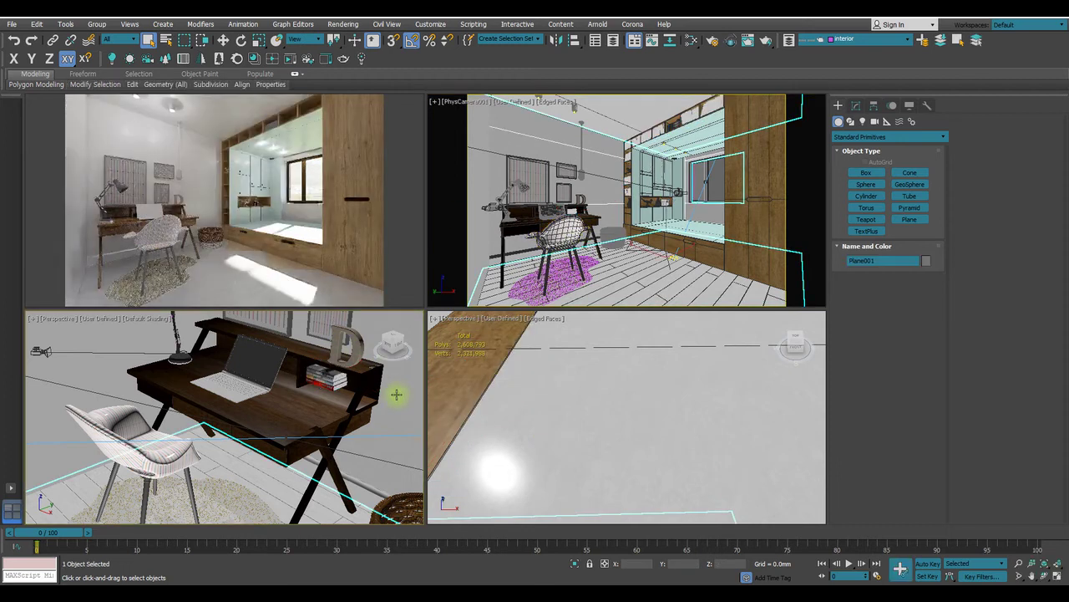
pyautogui.click(334, 380)
pyautogui.hotkey('alt', 'w')
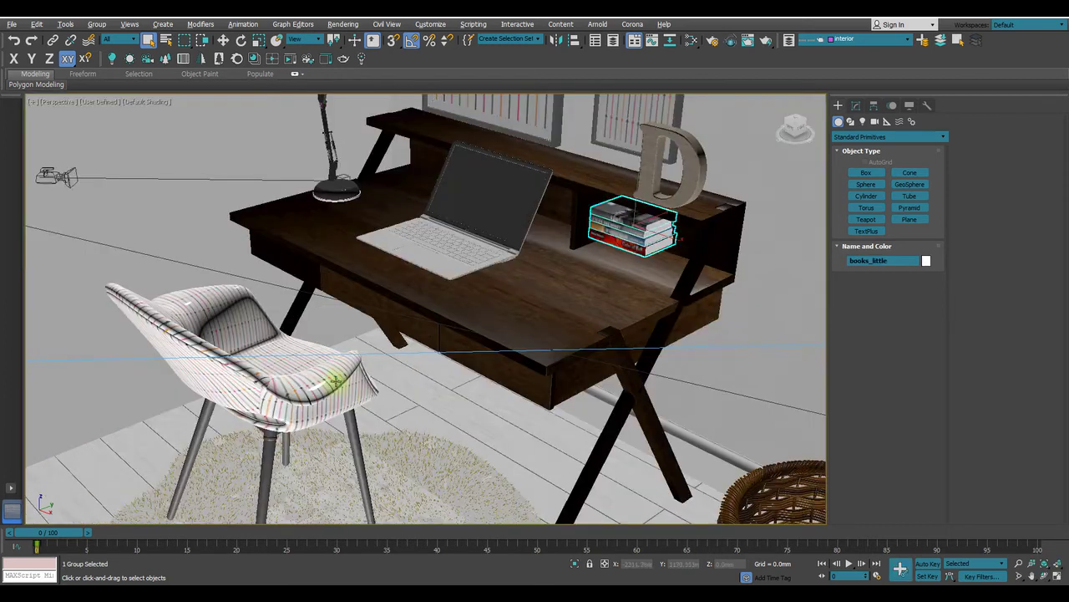
pyautogui.scroll(3, 639, 270)
pyautogui.scroll(3, 639, 270)
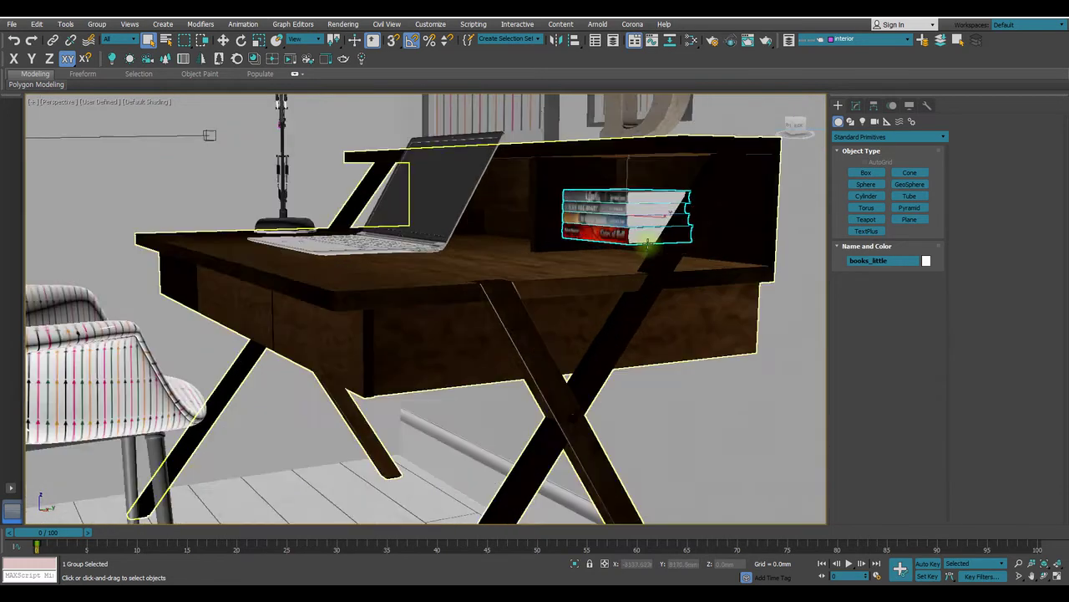
pyautogui.scroll(3, 656, 245)
pyautogui.press('w')
pyautogui.scroll(2, 619, 234)
pyautogui.press('q')
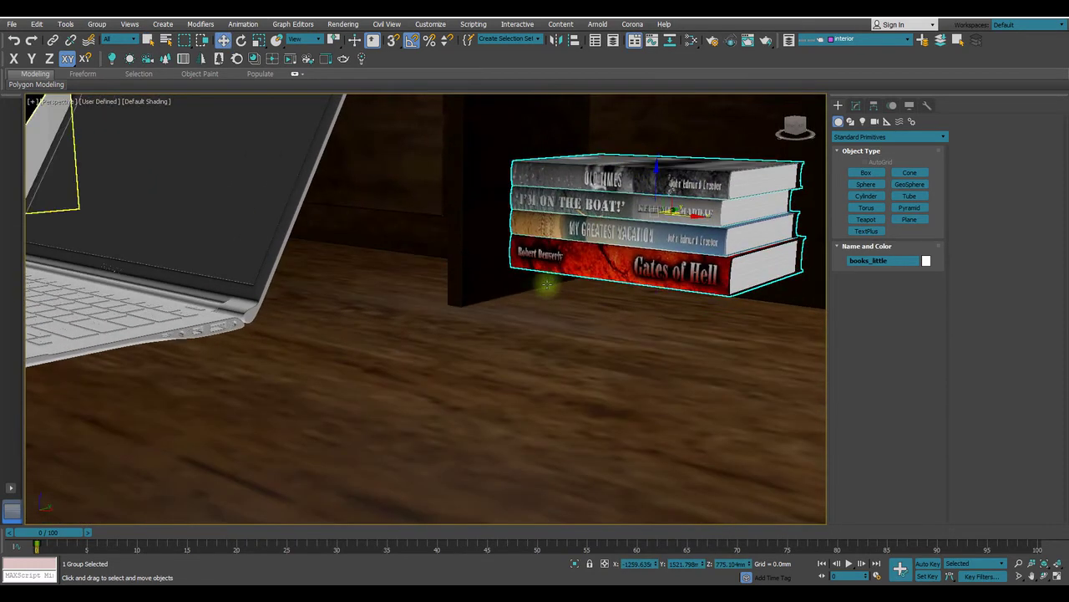
pyautogui.keyDown('ctrl'); pyautogui.click(476, 267); pyautogui.keyUp('ctrl')
pyautogui.rightClick(477, 267)
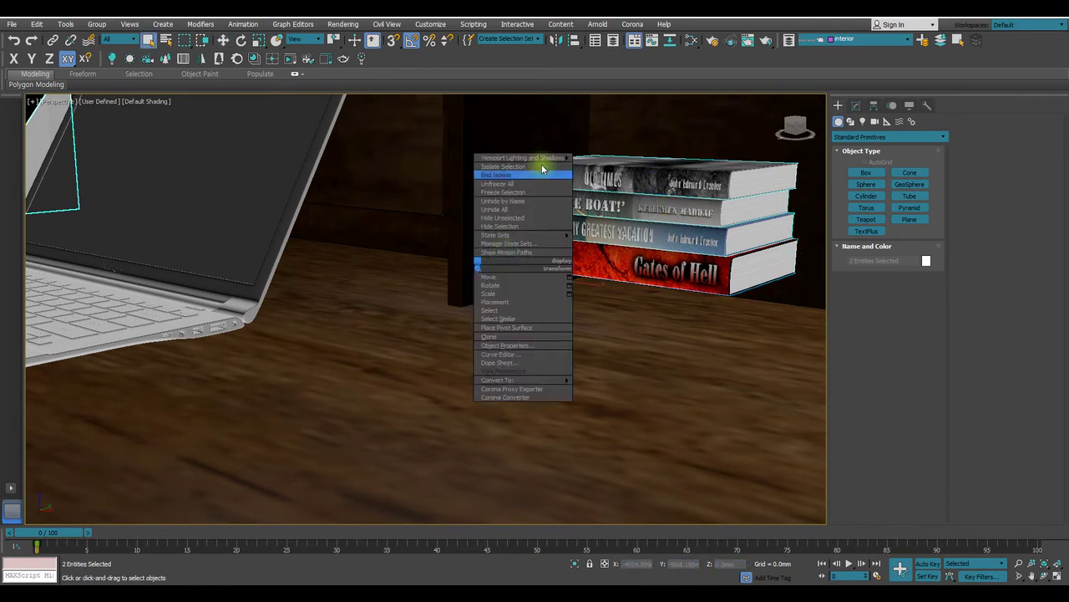
pyautogui.click(518, 169)
# Show the isolated desk and books in a wireframe left view and select only the book stack
pyautogui.click(802, 128)
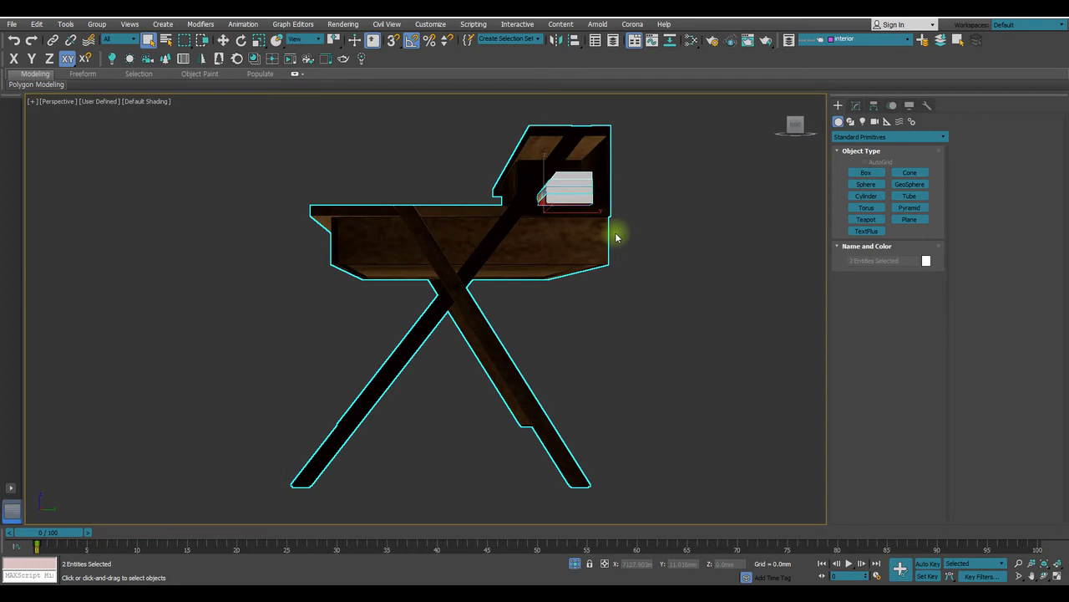
pyautogui.press('l')
pyautogui.press('F3')
pyautogui.moveTo(440, 172); pyautogui.dragTo(566, 209, button='middle')
pyautogui.click(565, 210)
pyautogui.scroll(3, 416, 224)
pyautogui.click(451, 243)
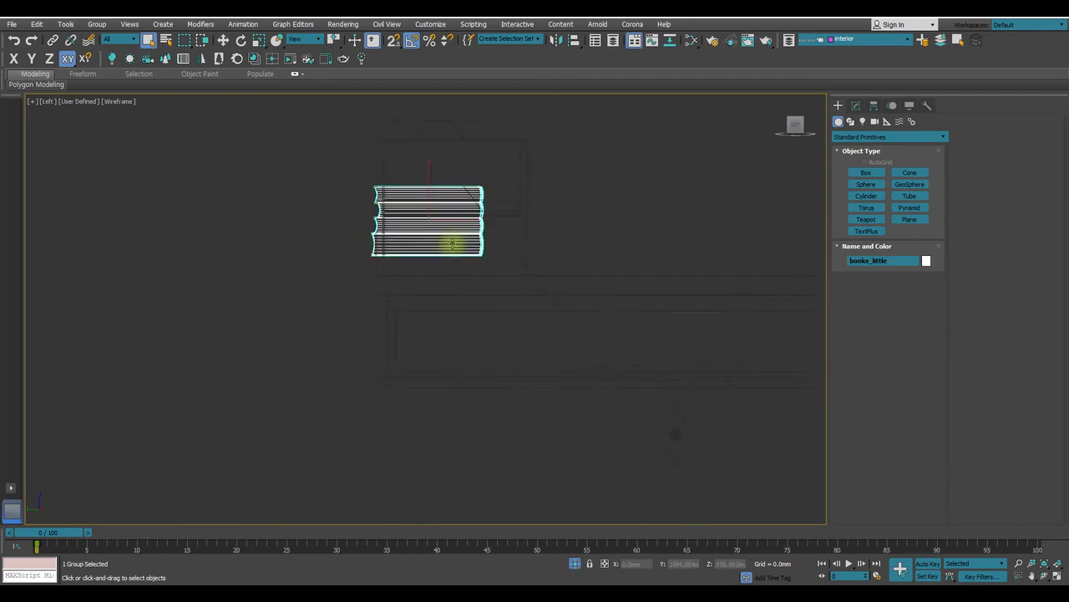
# Move the book stack down about 25 mm and sideways about 17 mm, close to the desk's shelf surface
pyautogui.scroll(3, 448, 243)
pyautogui.press('w')
pyautogui.moveTo(424, 177); pyautogui.dragTo(456, 208)
pyautogui.scroll(3, 424, 215)
pyautogui.moveTo(468, 239); pyautogui.dragTo(388, 177, button='middle')
pyautogui.moveTo(526, 143); pyautogui.dragTo(531, 192)
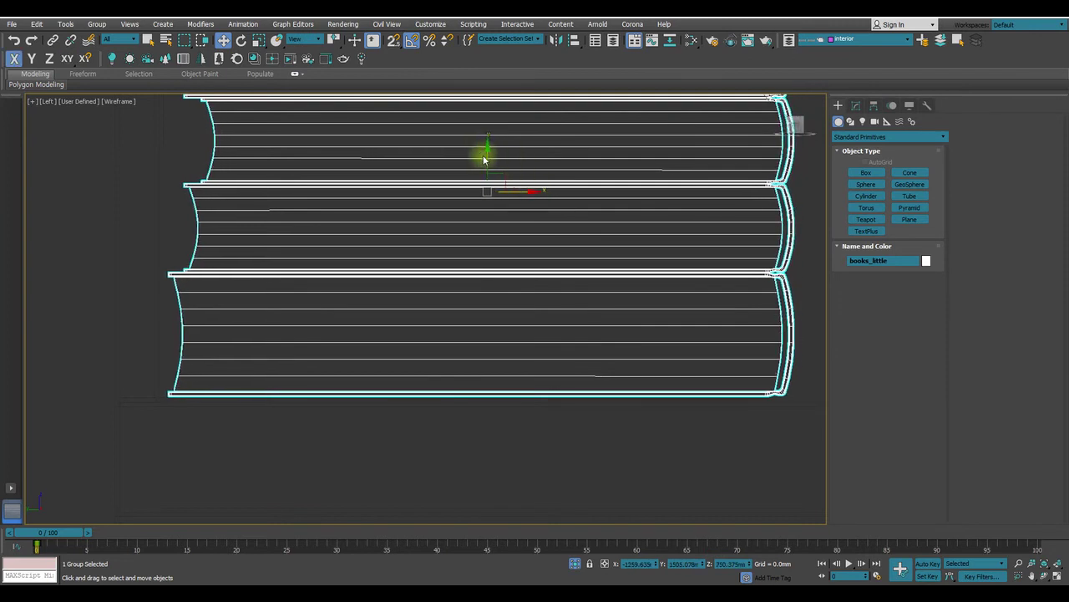
# Fine-tune the book stack's height at its lowest cover by lowering it about 0.3 mm towards the desk surface
pyautogui.scroll(5, 769, 406)
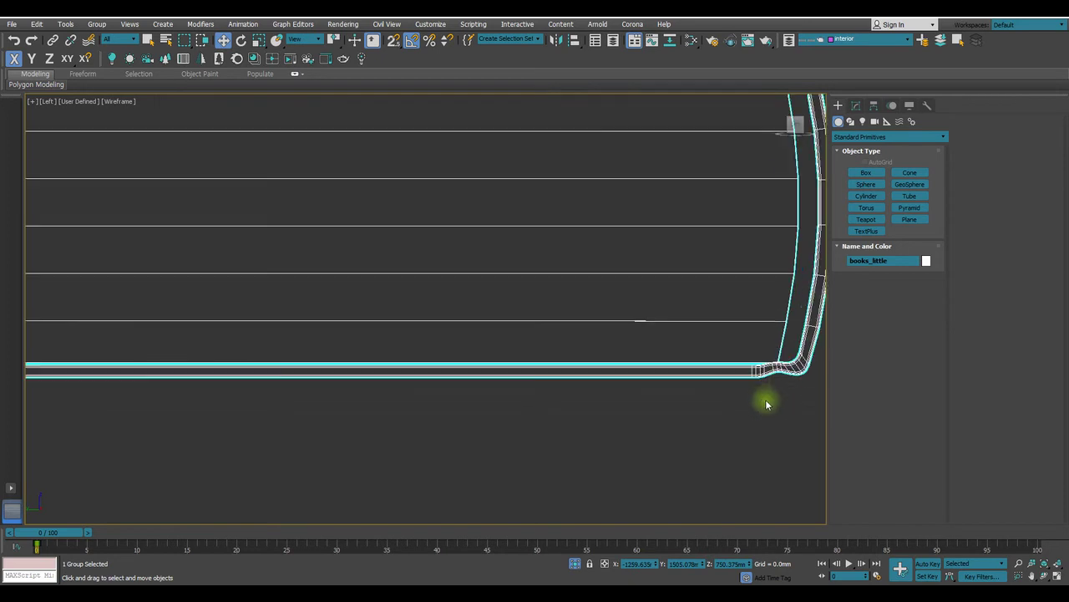
pyautogui.scroll(-6, 758, 395)
pyautogui.scroll(6, 449, 219)
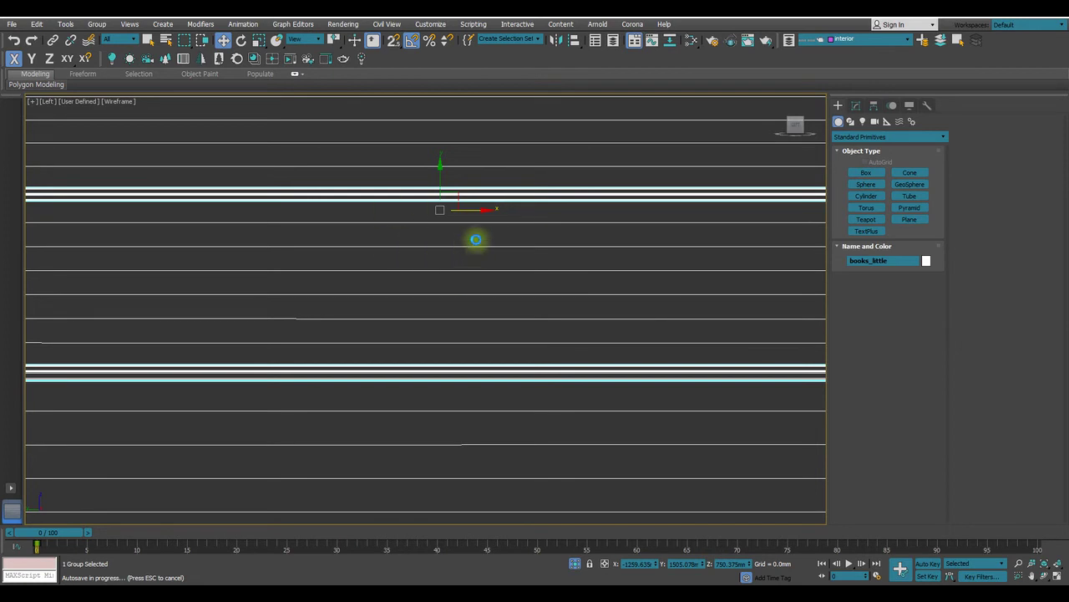
pyautogui.moveTo(544, 337); pyautogui.dragTo(535, 216, button='middle')
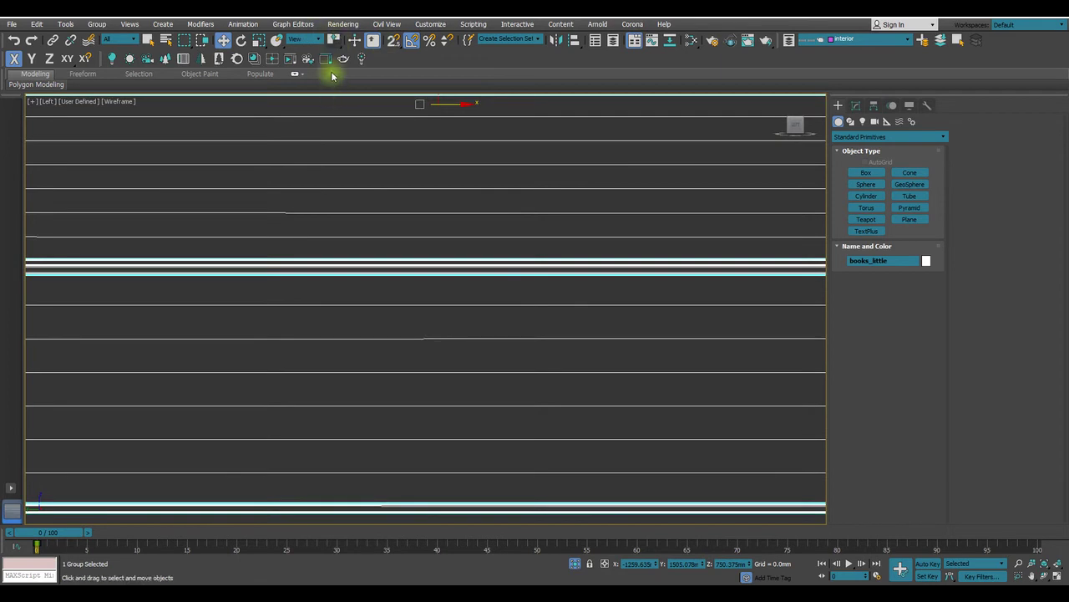
pyautogui.scroll(3, 657, 310)
pyautogui.moveTo(569, 295); pyautogui.dragTo(446, 275, button='middle')
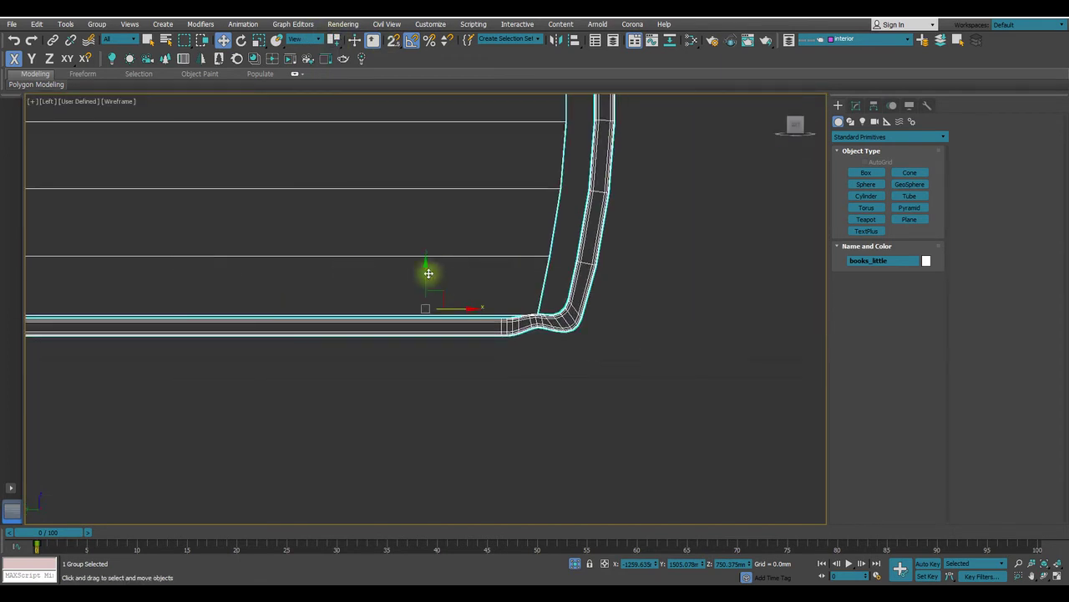
pyautogui.moveTo(425, 275); pyautogui.dragTo(424, 280)
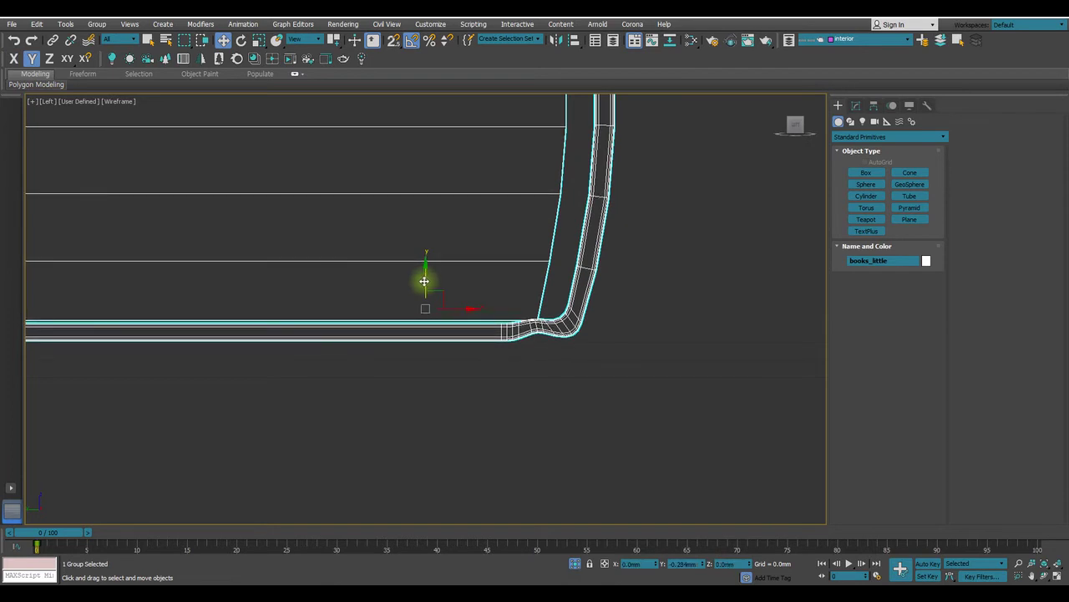
pyautogui.moveTo(424, 281); pyautogui.dragTo(424, 280)
pyautogui.click(307, 40)
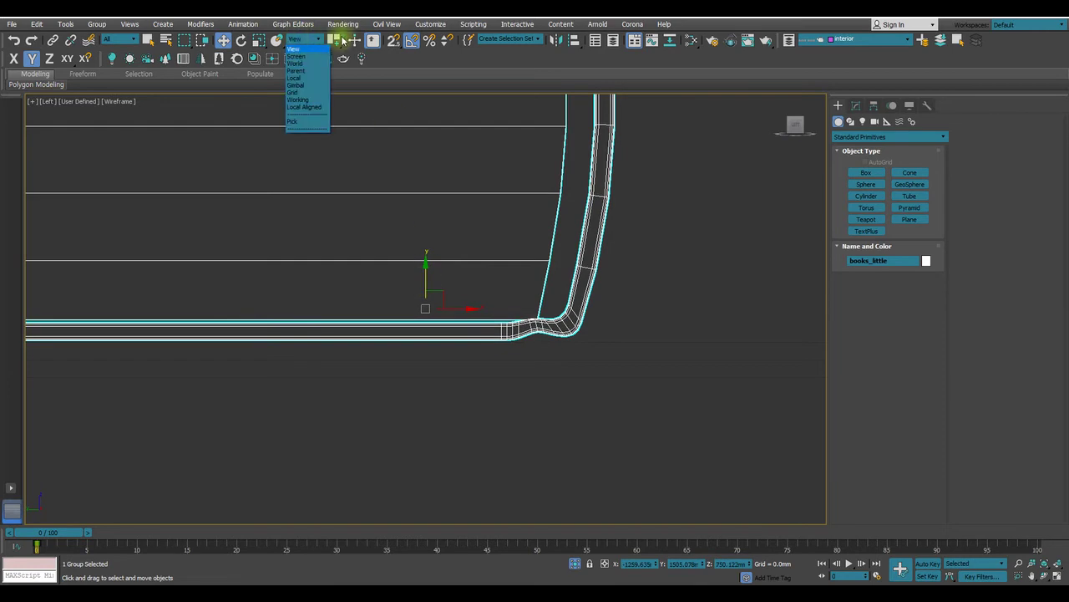
pyautogui.click(334, 40)
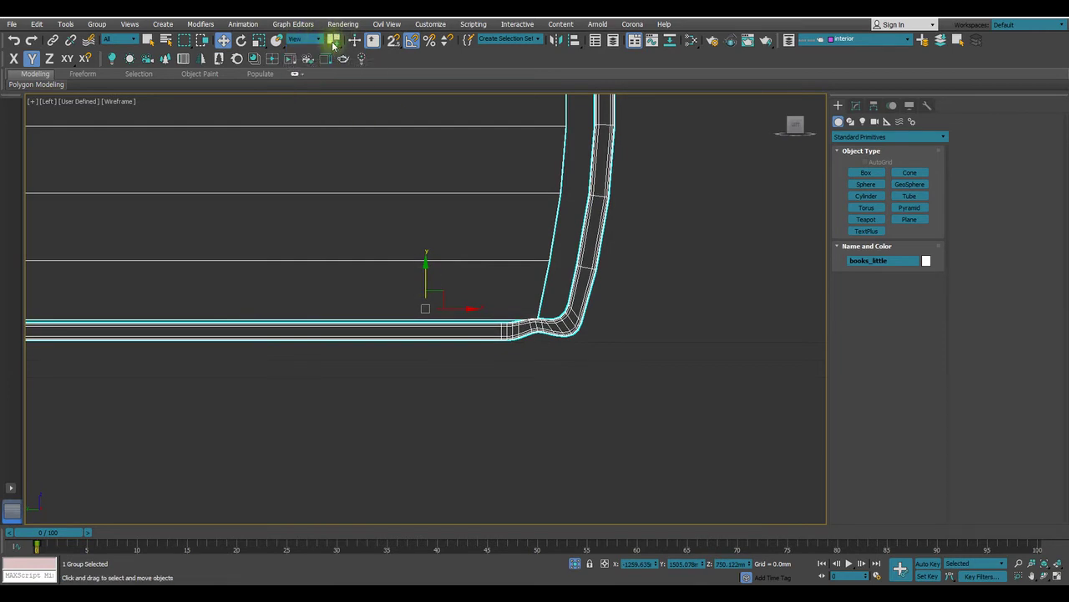
pyautogui.moveTo(333, 46); pyautogui.dragTo(334, 75)
pyautogui.press('q')
# Deselect the books and show the isolated desk in a maximized, shaded perspective view
pyautogui.scroll(-4, 468, 209)
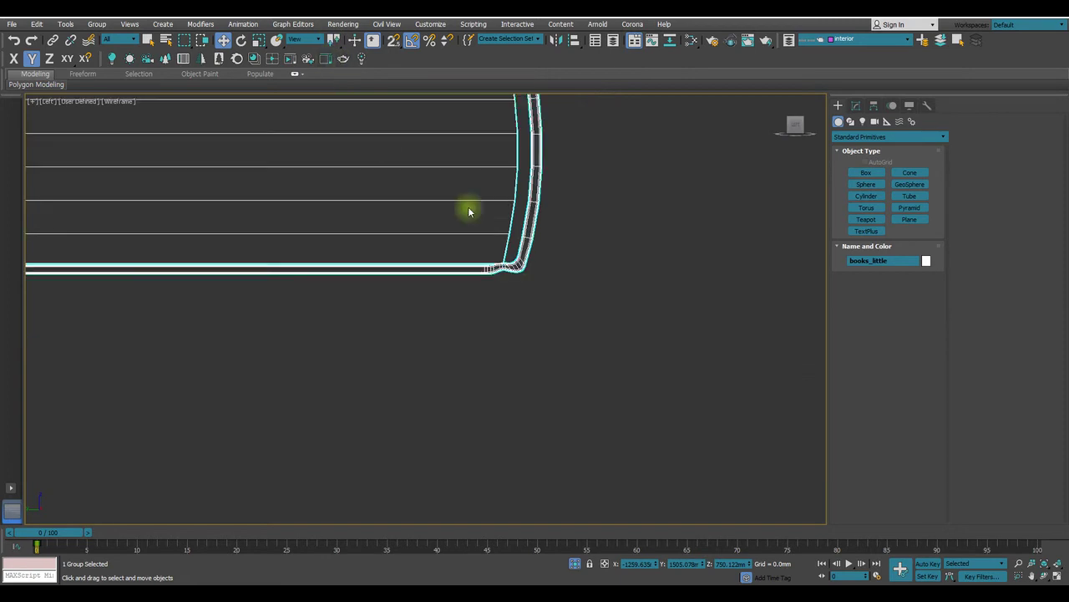
pyautogui.scroll(-5, 468, 209)
pyautogui.hotkey('alt', 'w')
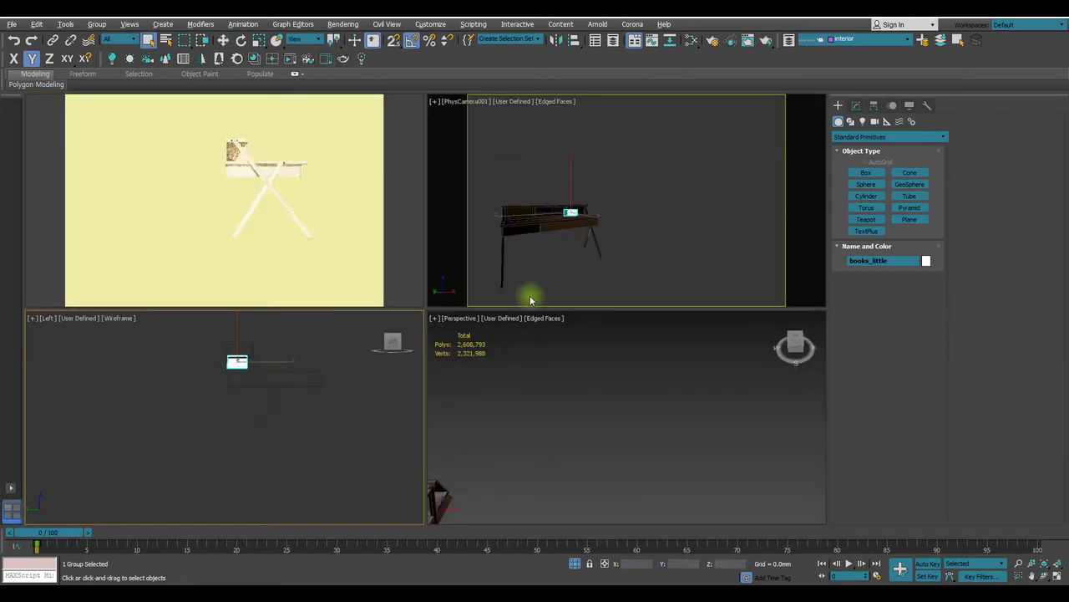
pyautogui.click(298, 343)
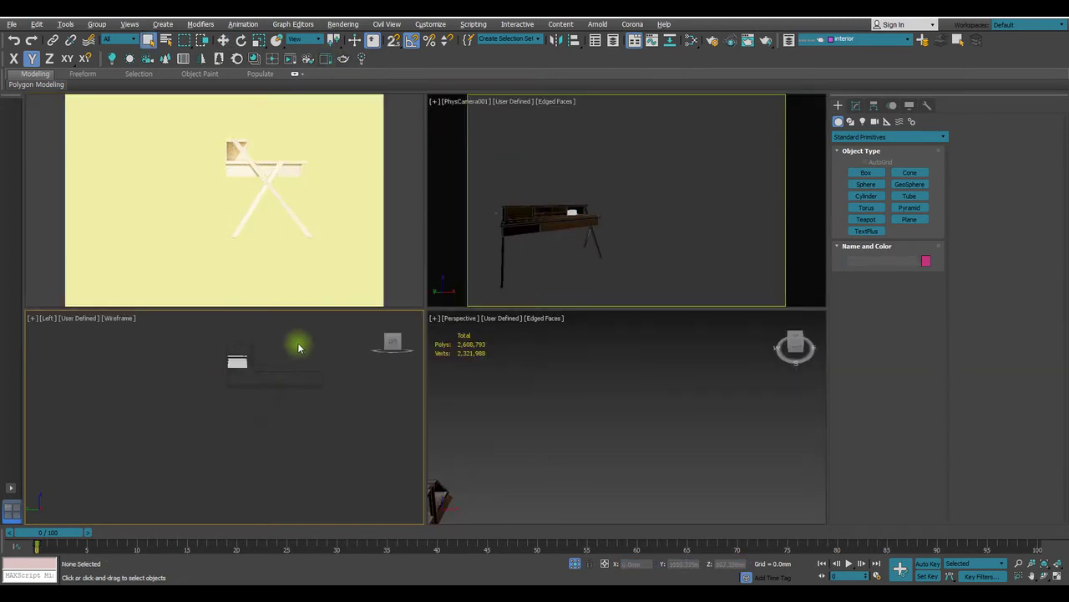
pyautogui.keyDown('alt'); pyautogui.moveTo(298, 345); pyautogui.dragTo(293, 361, button='middle'); pyautogui.keyUp('alt')
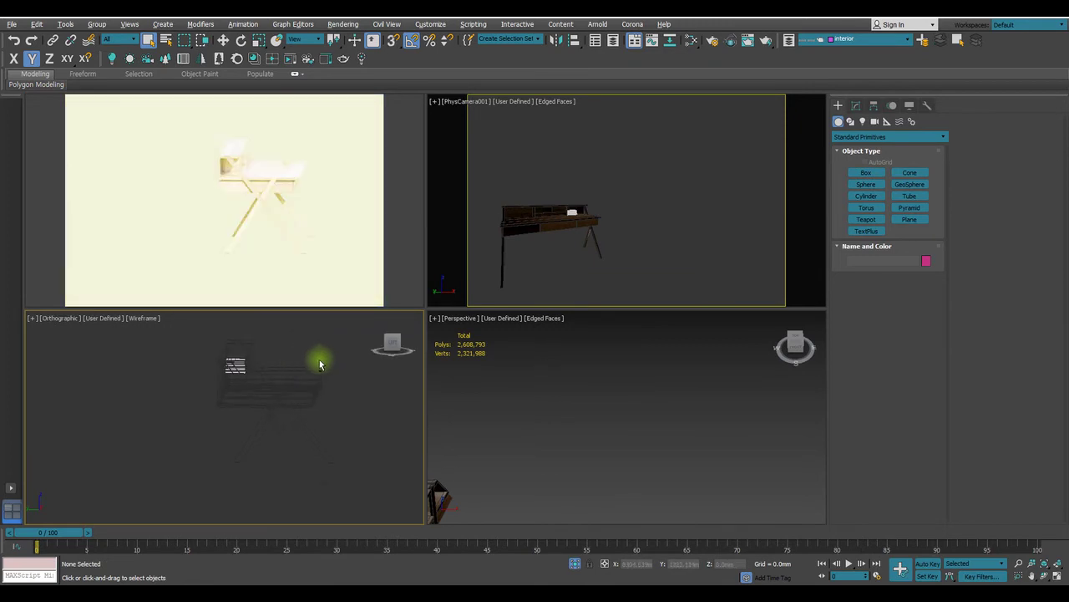
pyautogui.press('p')
pyautogui.scroll(5, 245, 383)
pyautogui.hotkey('alt', 'w')
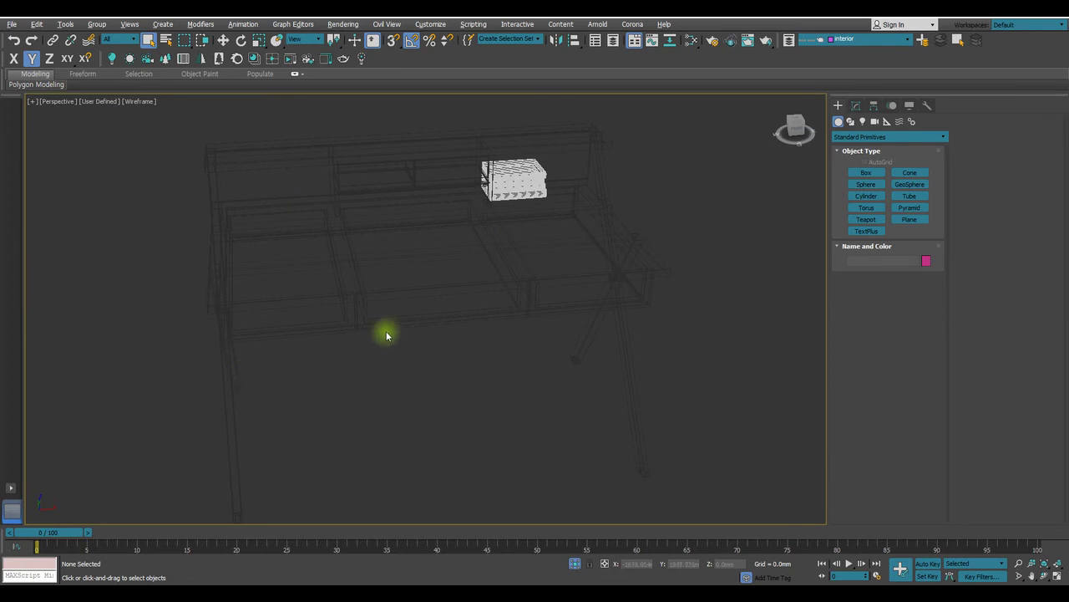
pyautogui.press('F3')
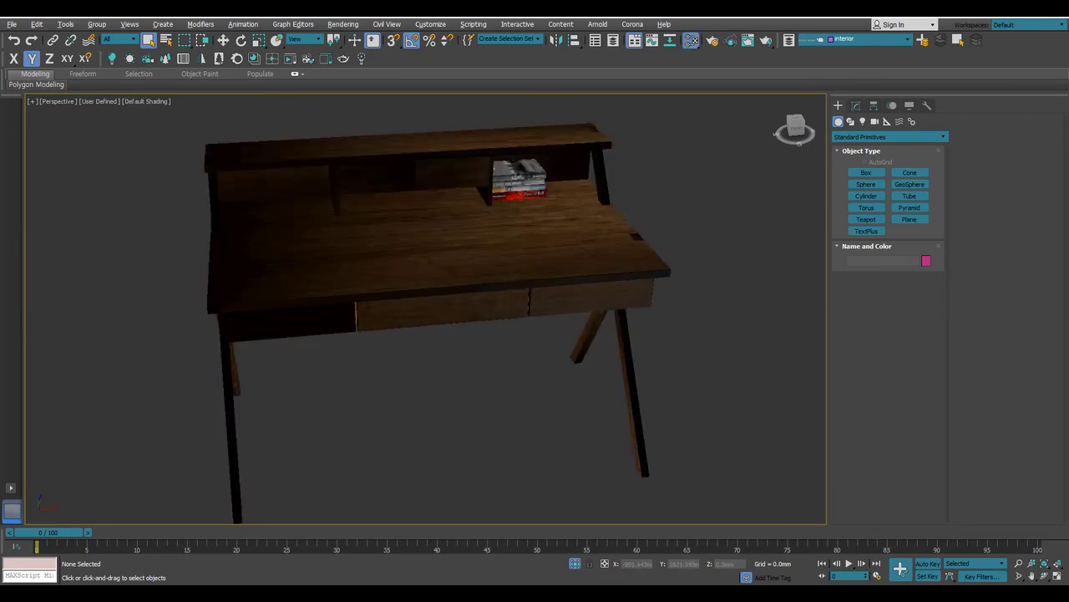
# Open the Slate Material Editor and bring up the wood material node graphs in View3
pyautogui.click(651, 40)
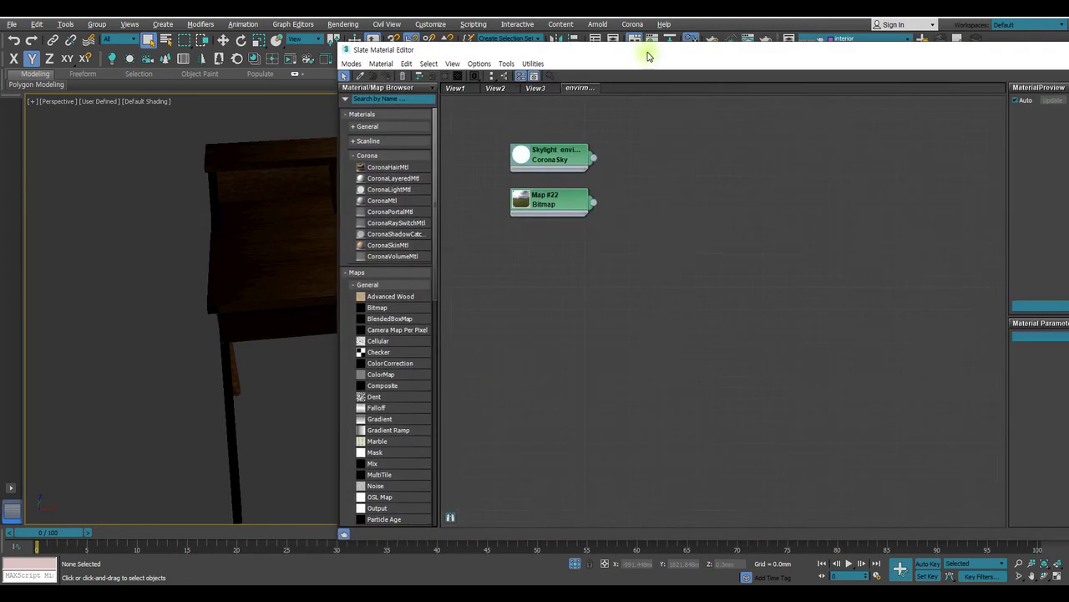
pyautogui.click(535, 88)
pyautogui.scroll(-6, 621, 255)
pyautogui.scroll(4, 620, 255)
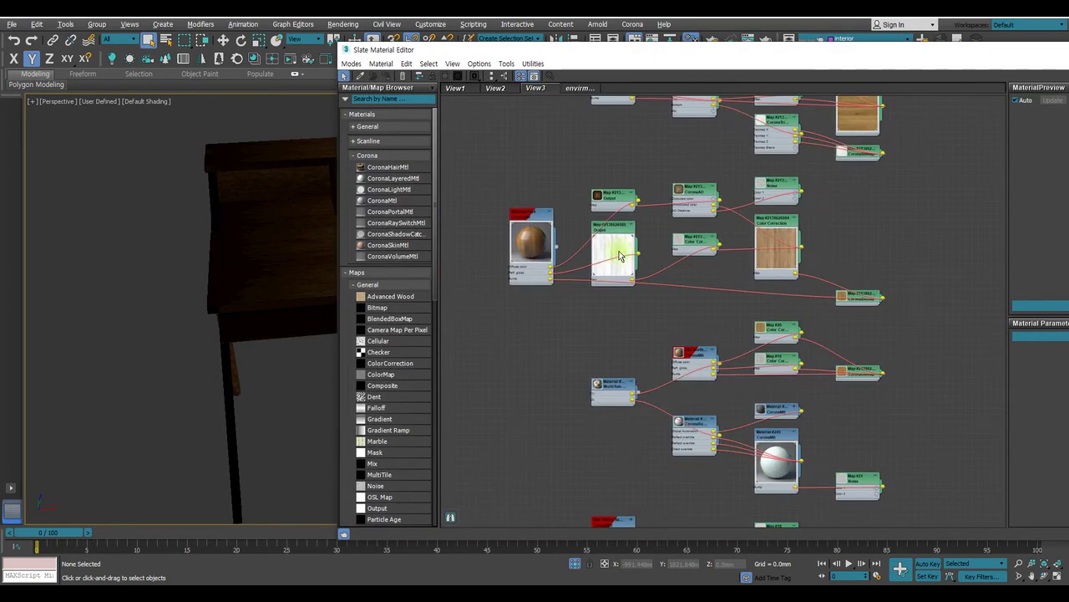
pyautogui.moveTo(869, 205); pyautogui.dragTo(844, 280, button='middle')
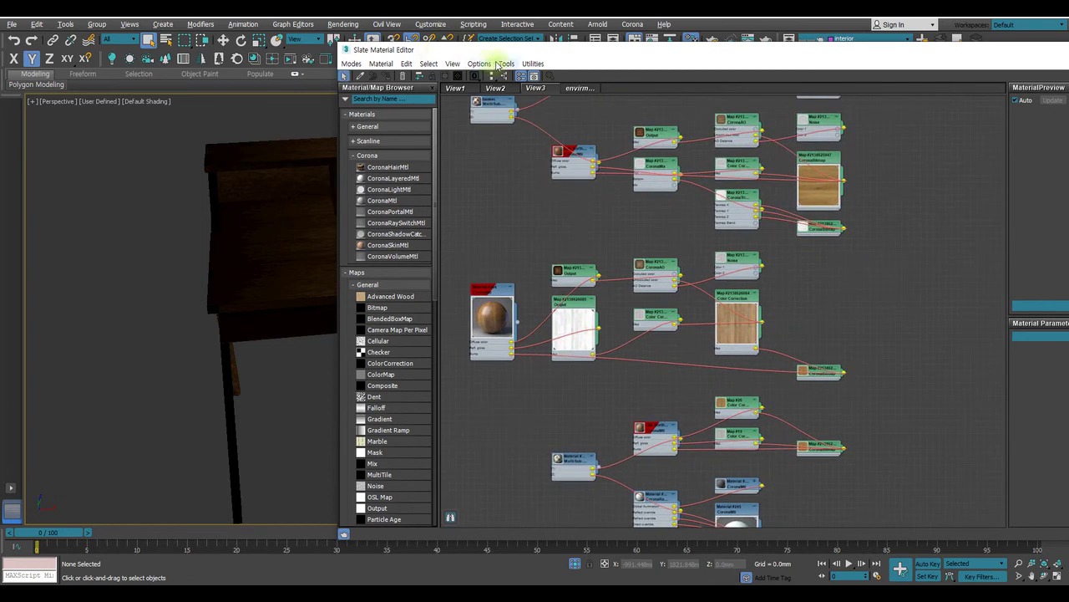
# Set the material editor's node layout direction to right -> left
pyautogui.click(480, 63)
pyautogui.click(501, 118)
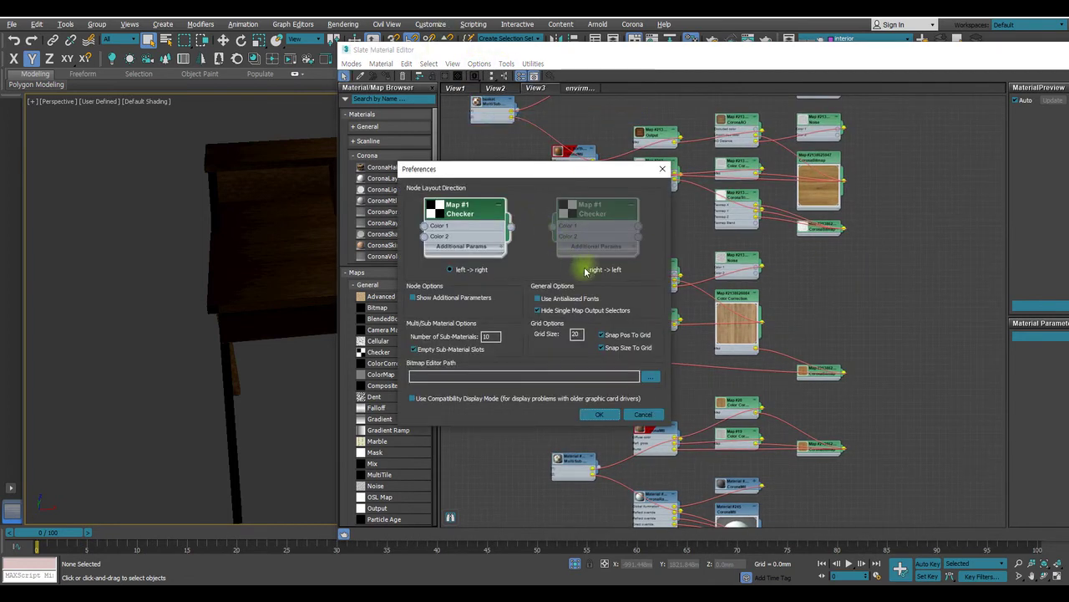
pyautogui.click(584, 268)
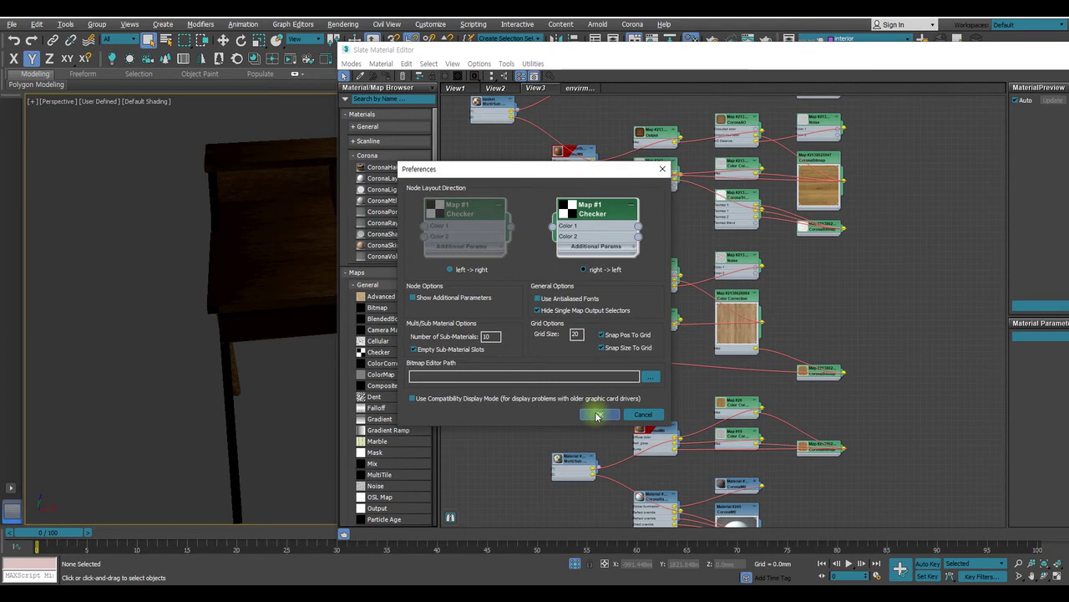
pyautogui.click(596, 416)
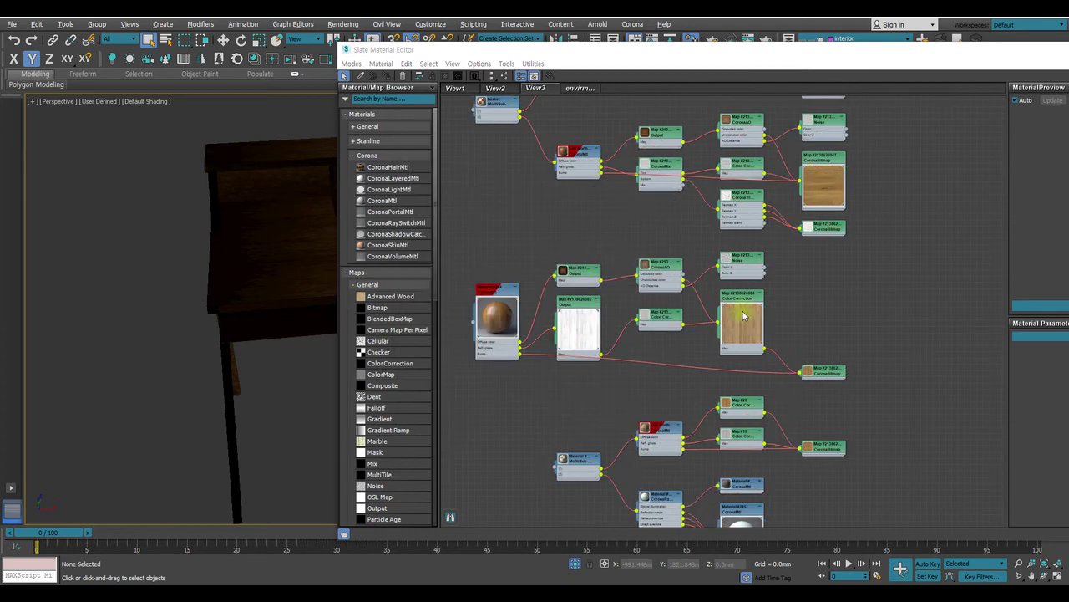
# Display the parameters of the CoronaAO map in the wood material that has the enlarged preview
pyautogui.moveTo(580, 318); pyautogui.dragTo(662, 296, button='middle')
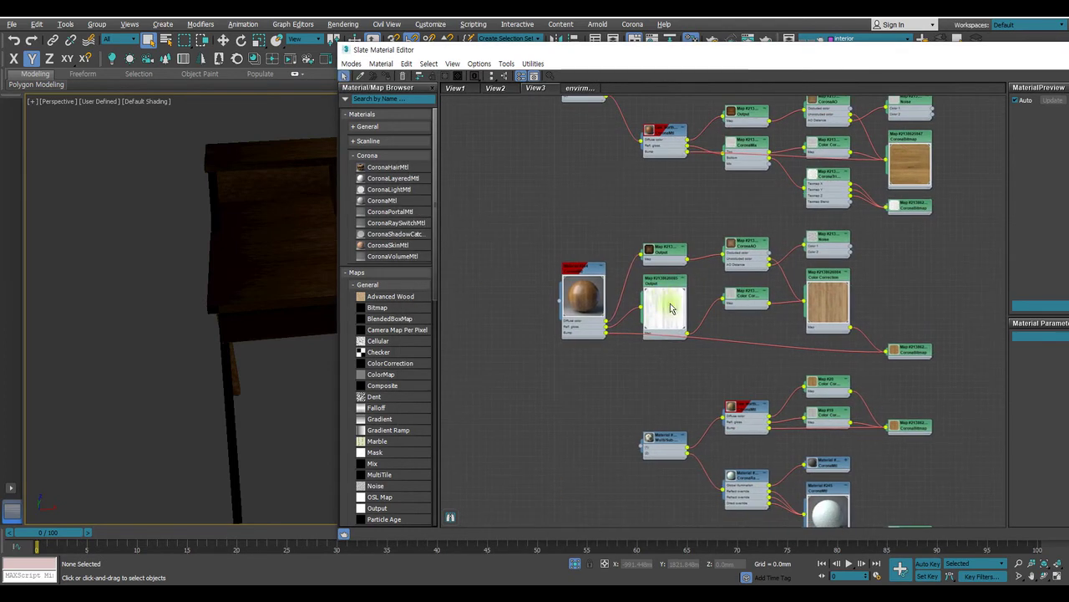
pyautogui.scroll(3, 675, 244)
pyautogui.moveTo(724, 237); pyautogui.dragTo(711, 232, button='middle')
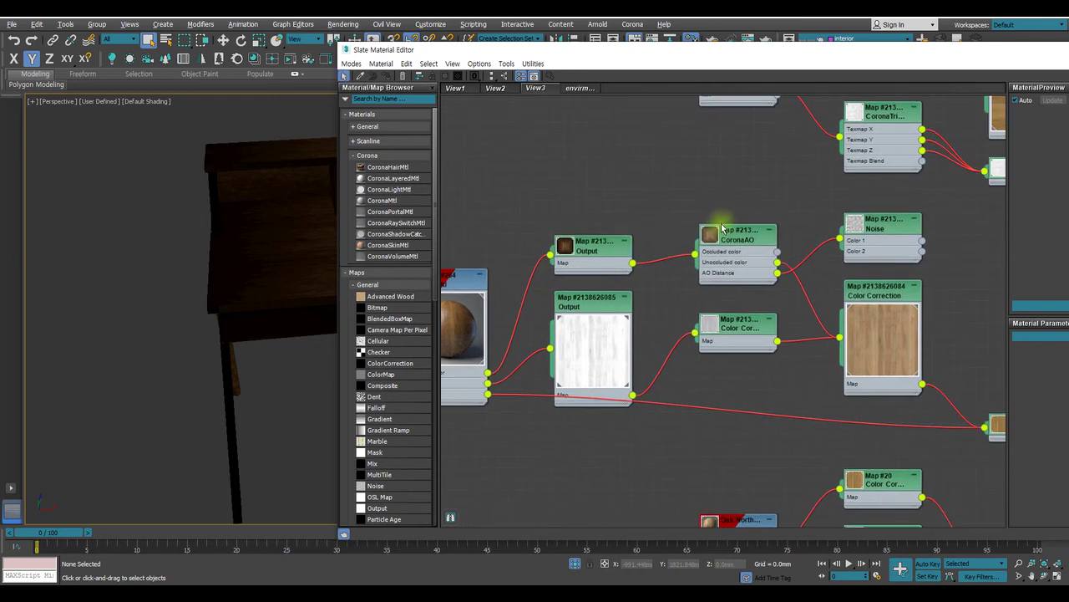
pyautogui.click(747, 242)
pyautogui.moveTo(994, 229); pyautogui.dragTo(835, 227, button='middle')
pyautogui.moveTo(931, 47); pyautogui.dragTo(682, 28)
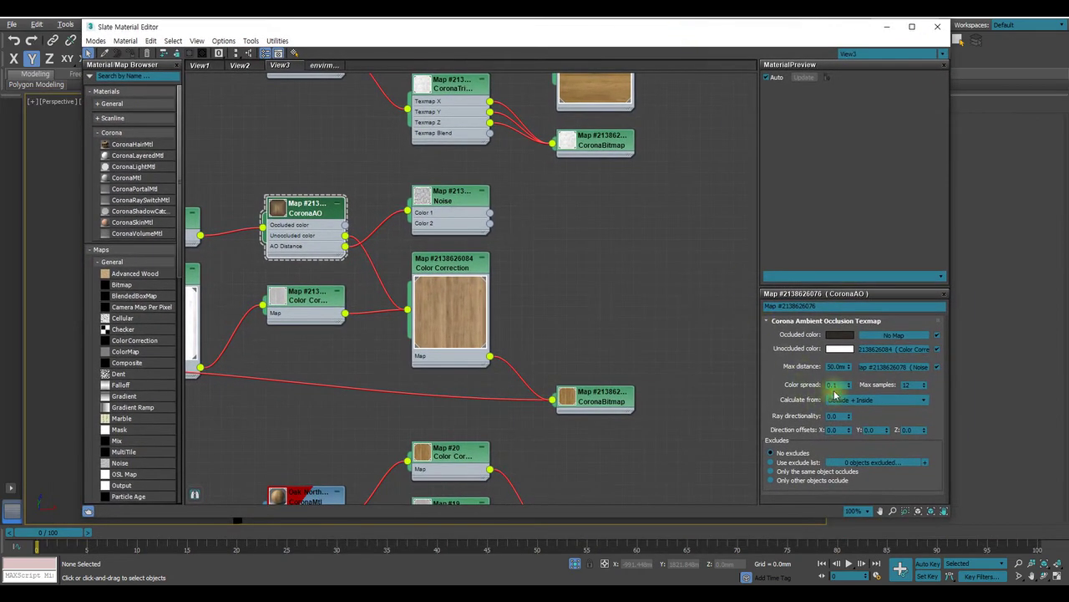
# Collapse the enlarged preview of the Output map that feeds the wood material's reflection glossiness
pyautogui.moveTo(330, 268); pyautogui.dragTo(493, 257, button='middle')
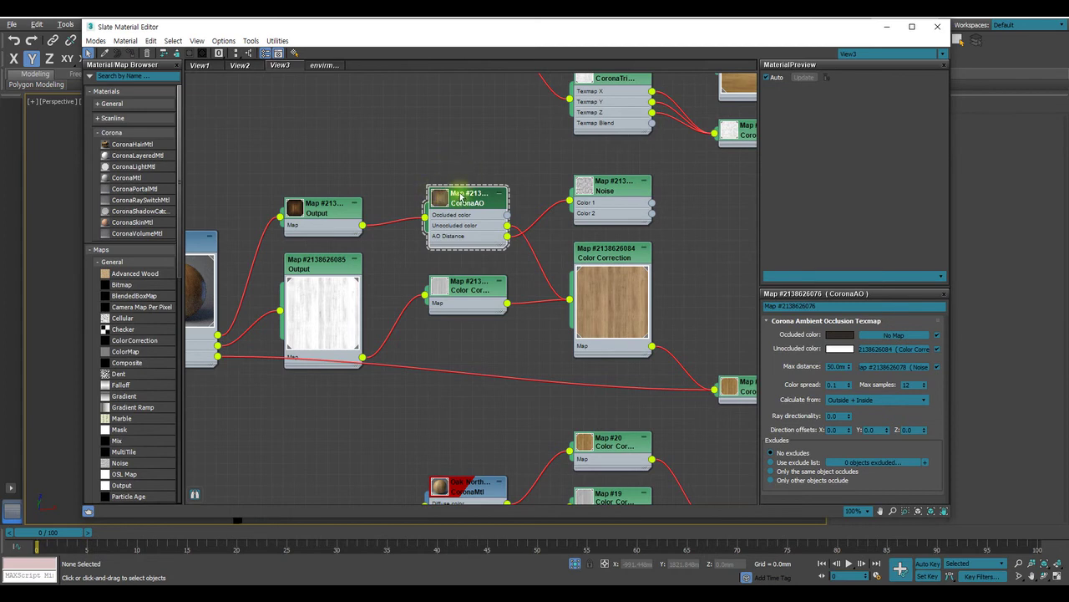
pyautogui.scroll(-5, 401, 196)
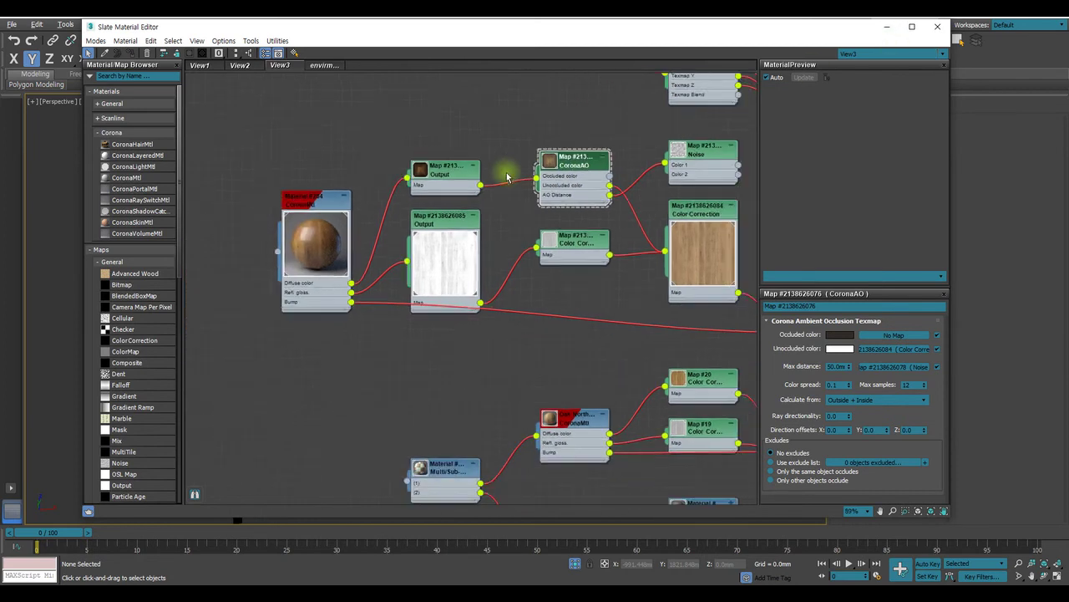
pyautogui.moveTo(399, 191); pyautogui.dragTo(423, 208, button='middle')
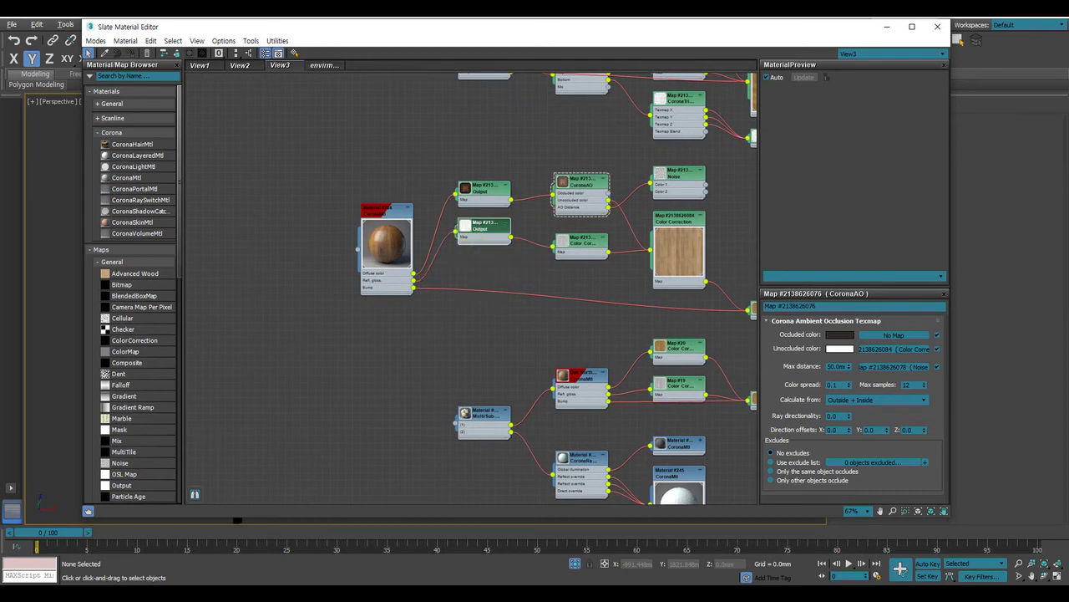
pyautogui.moveTo(622, 232); pyautogui.dragTo(579, 229, button='middle')
pyautogui.scroll(-2, 579, 230)
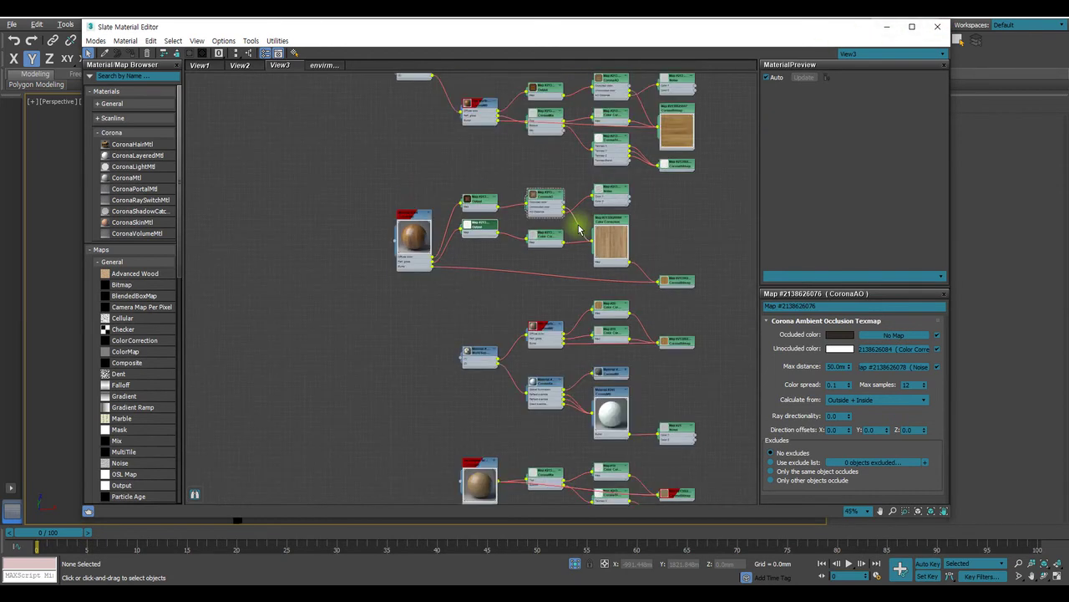
# Set the reflection level of the white CoronaMtl, Material #245, to 0.3
pyautogui.doubleClick(614, 388)
pyautogui.moveTo(658, 319); pyautogui.dragTo(619, 206, button='middle')
pyautogui.scroll(5, 587, 315)
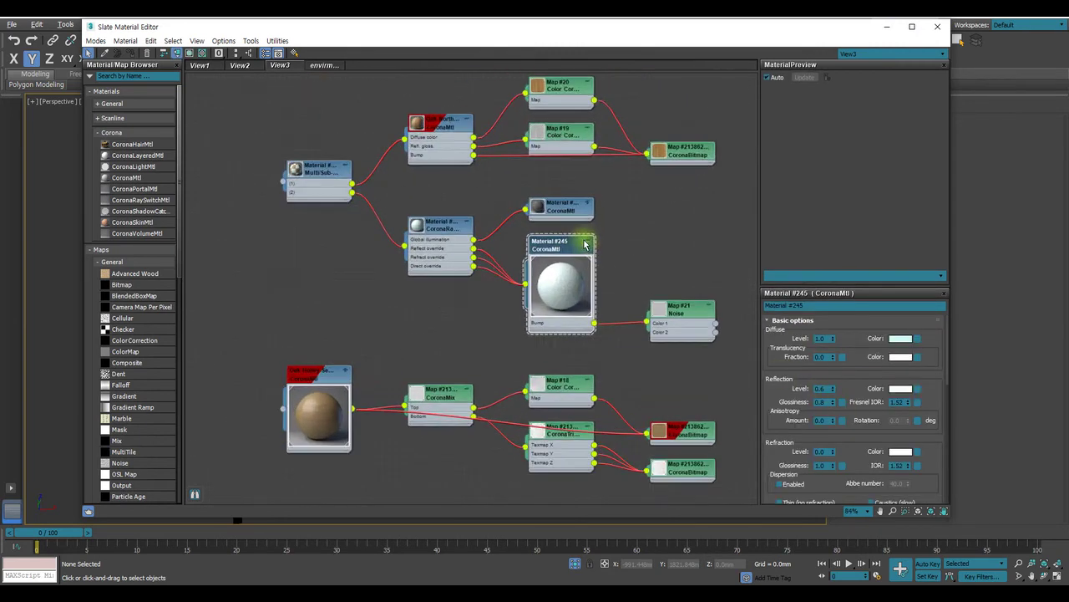
pyautogui.scroll(1, 549, 316)
pyautogui.doubleClick(823, 388)
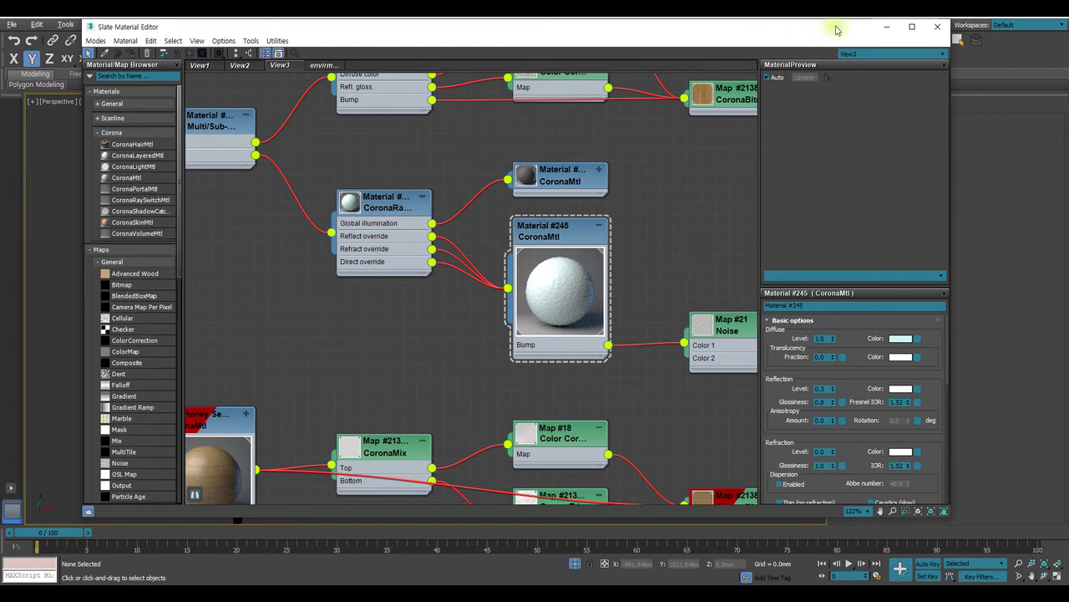
# Restore the multi-viewport layout and move and narrow the material editor so the interactive render and perspective view are both uncovered
pyautogui.moveTo(671, 30); pyautogui.dragTo(733, 55)
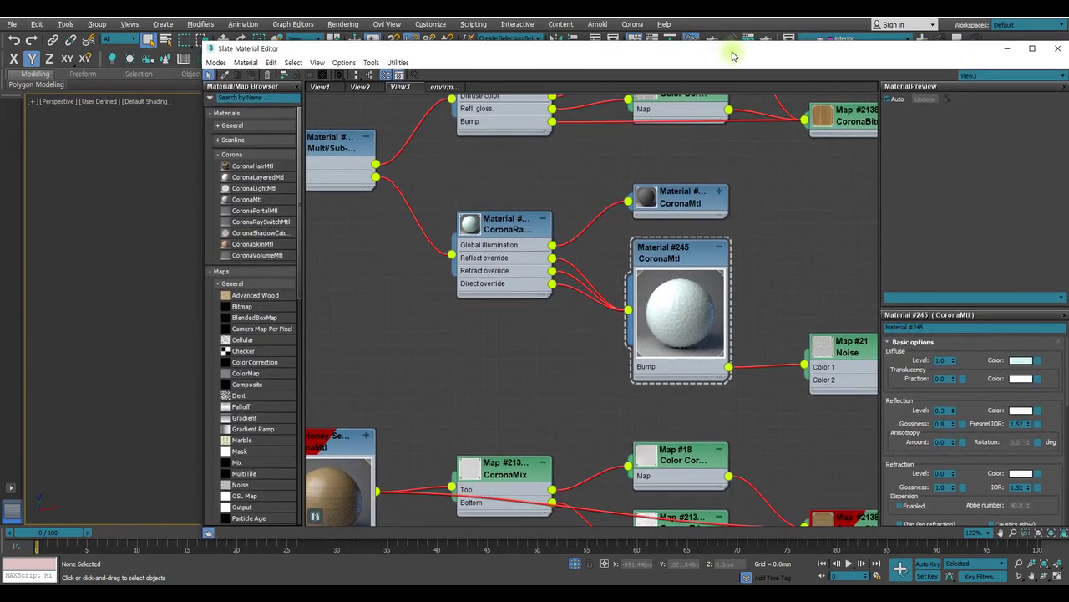
pyautogui.moveTo(801, 90)
pyautogui.mouseDown()
pyautogui.moveTo(804, 139)
pyautogui.moveTo(803, 90)
pyautogui.mouseUp()
pyautogui.click(59, 197)
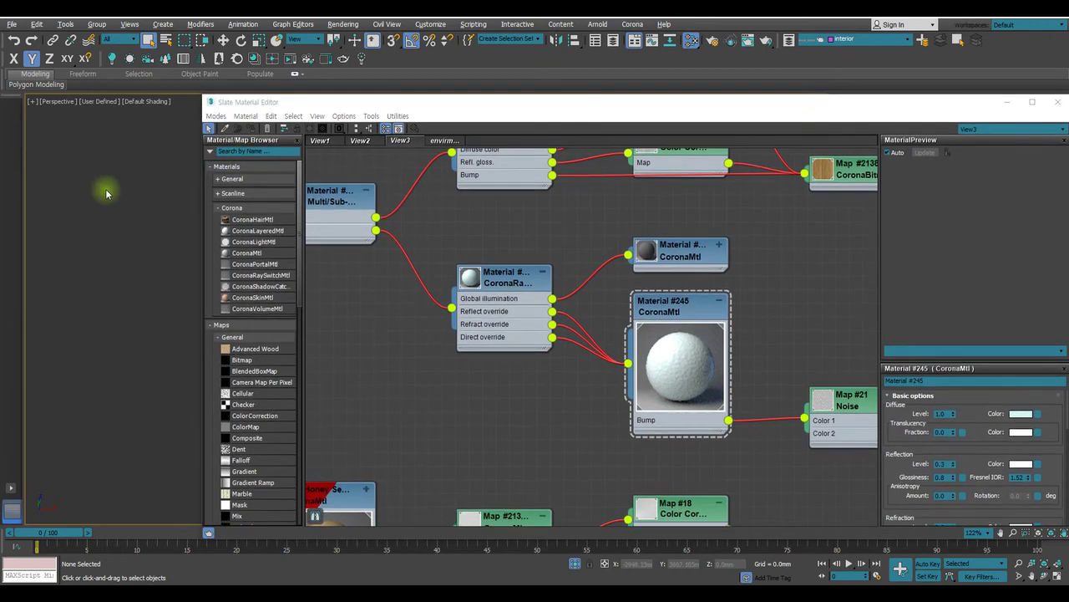
pyautogui.hotkey('alt', 'w')
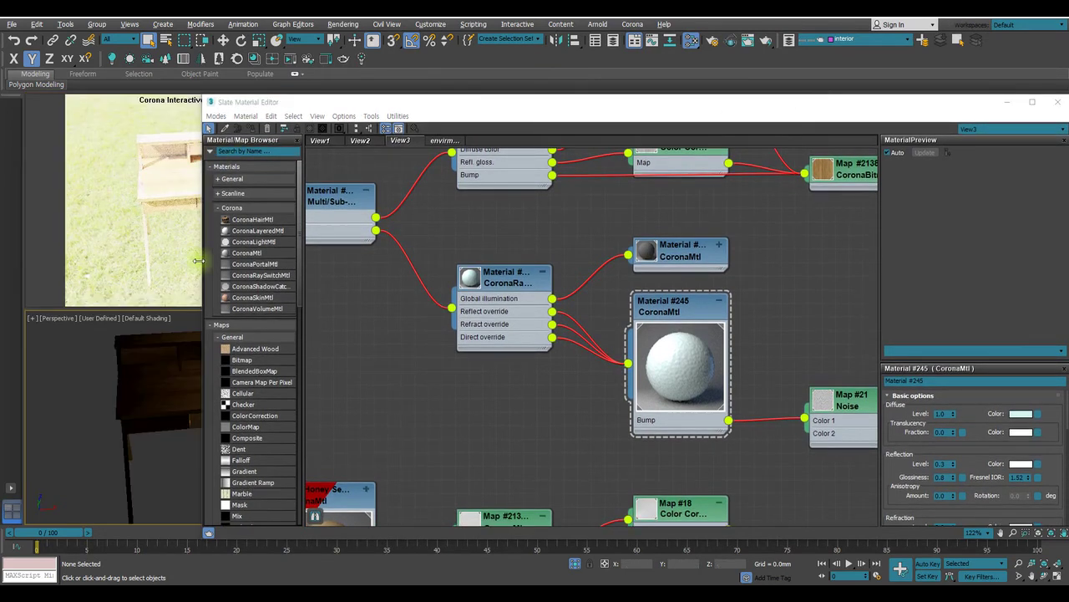
pyautogui.moveTo(199, 259); pyautogui.dragTo(420, 297)
pyautogui.scroll(-4, 806, 321)
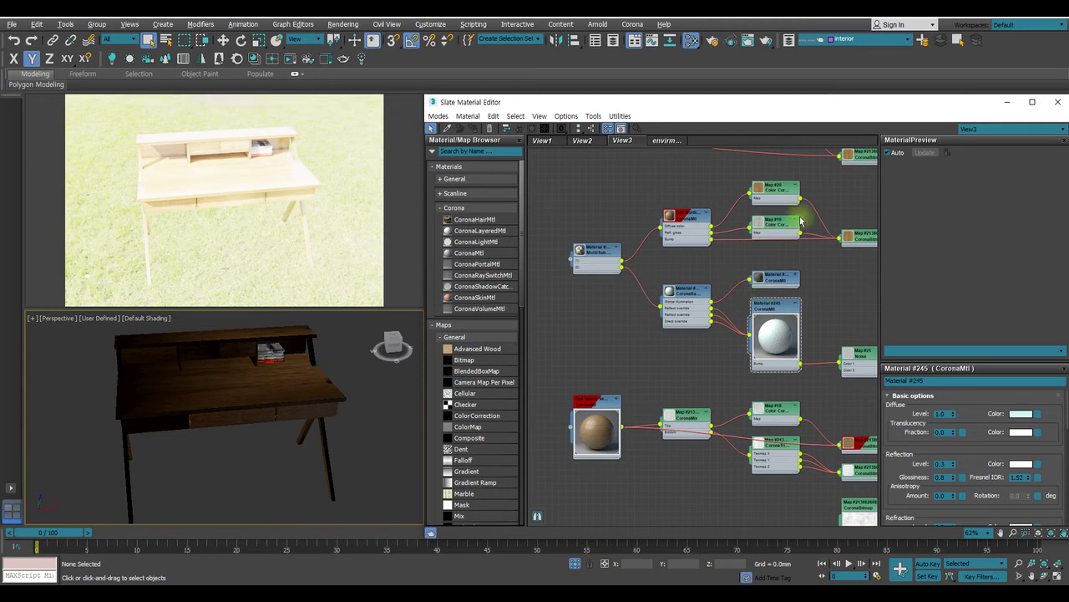
# Set the output RGB Level of the green_point_park_8k.hdr environment bitmap to 0.1
pyautogui.click(665, 139)
pyautogui.doubleClick(660, 257)
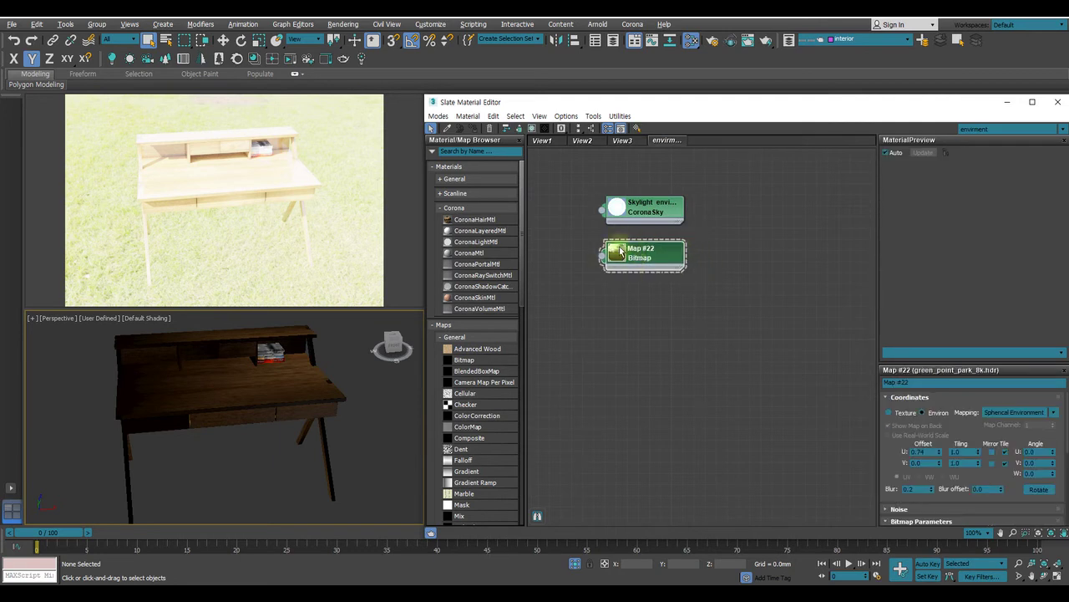
pyautogui.scroll(-2, 1003, 475)
pyautogui.scroll(-3, 1002, 474)
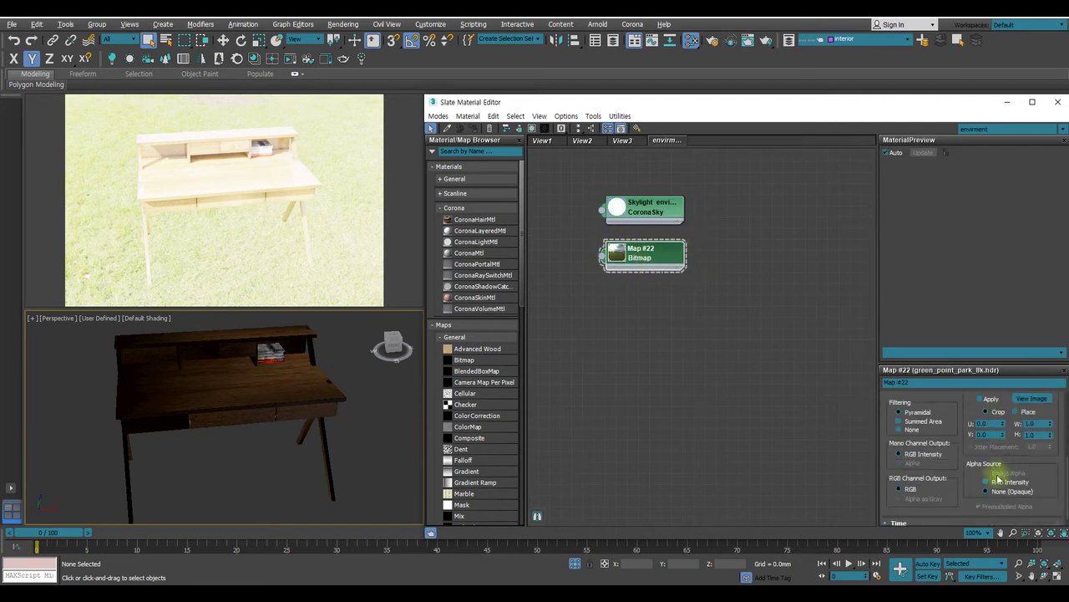
pyautogui.scroll(-5, 979, 473)
pyautogui.scroll(4, 979, 473)
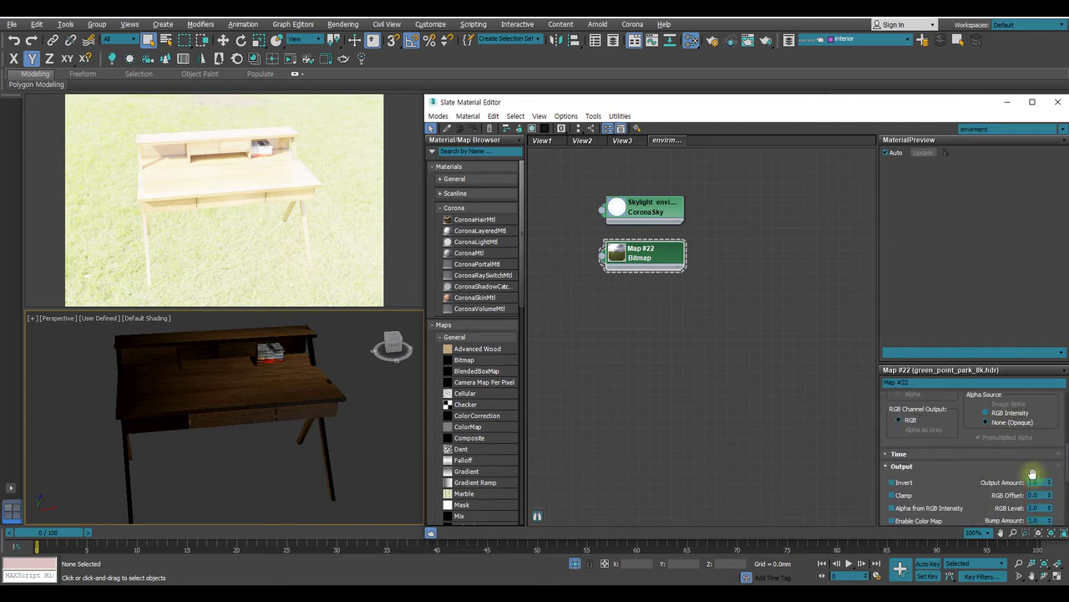
pyautogui.doubleClick(1033, 470)
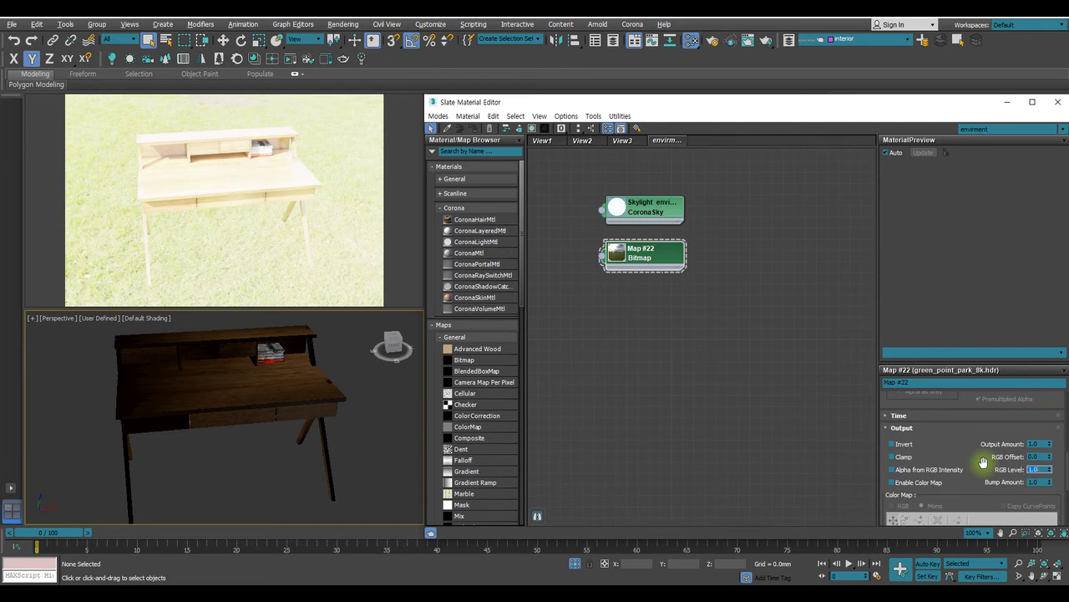
pyautogui.write('1')
pyautogui.press('Return')
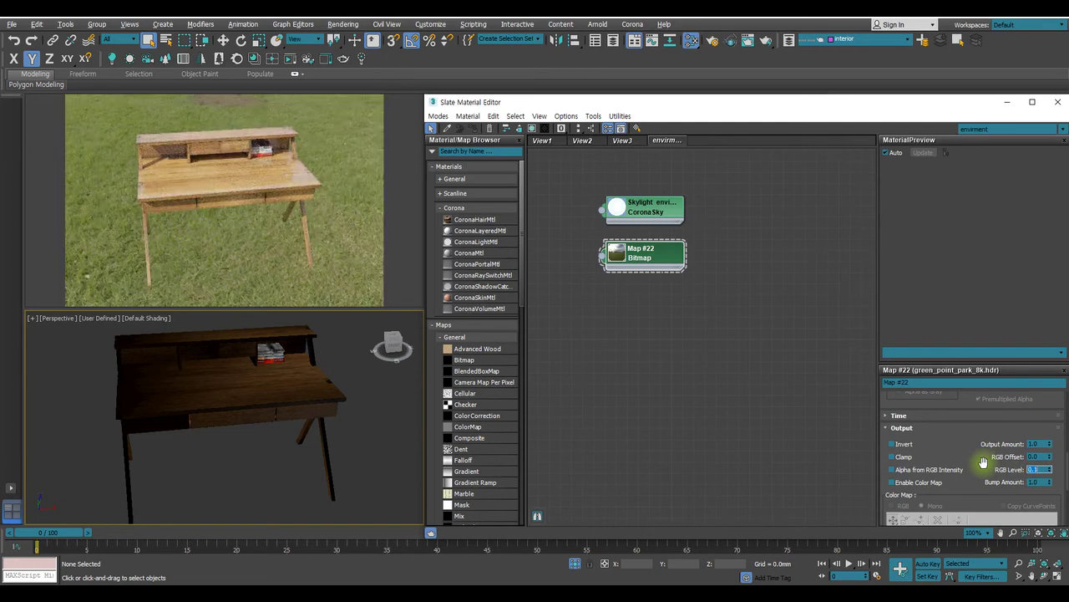
# Raise the environment bitmap's RGB Level to 0.15
pyautogui.click(798, 406)
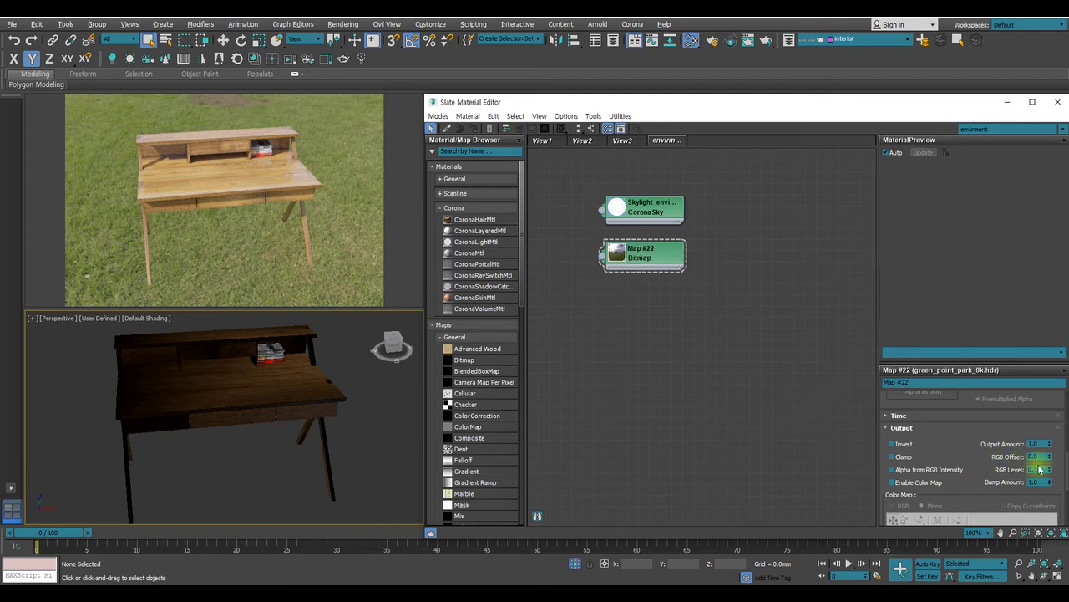
pyautogui.doubleClick(1041, 469)
pyautogui.press('Return')
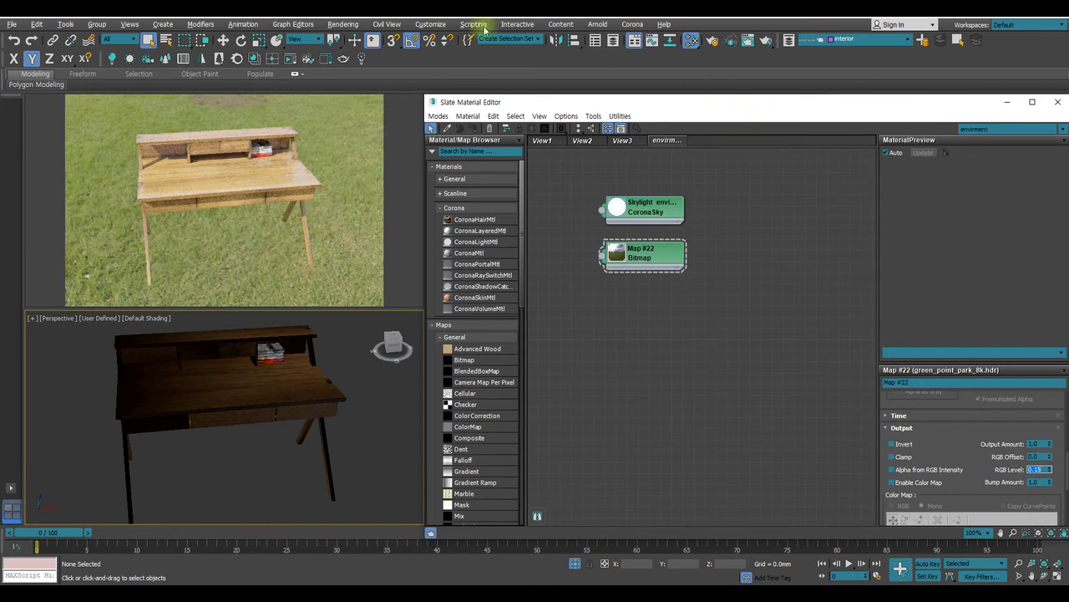
# Review the spinner precision in the general preferences and turn on Wrap Cursor Near Spinner
pyautogui.click(431, 25)
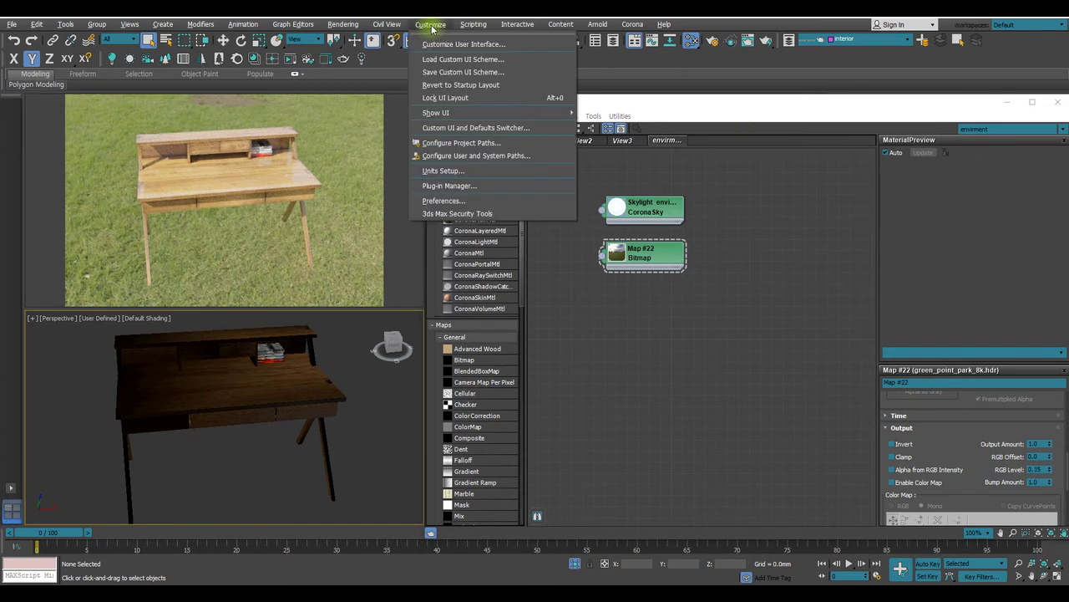
pyautogui.click(433, 201)
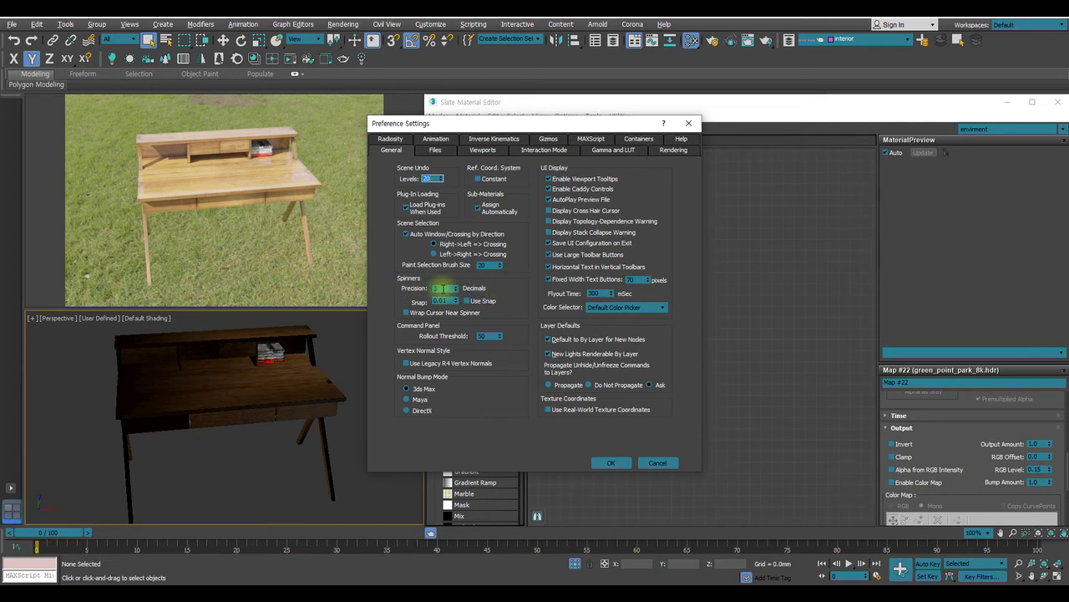
pyautogui.click(442, 287)
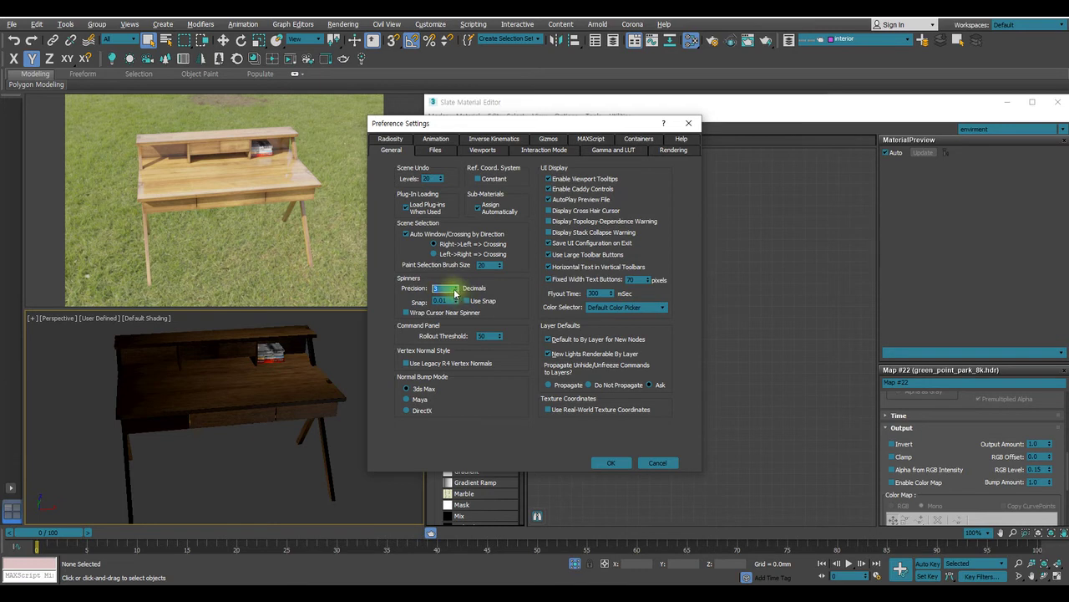
pyautogui.click(474, 336)
pyautogui.click(453, 300)
pyautogui.click(442, 289)
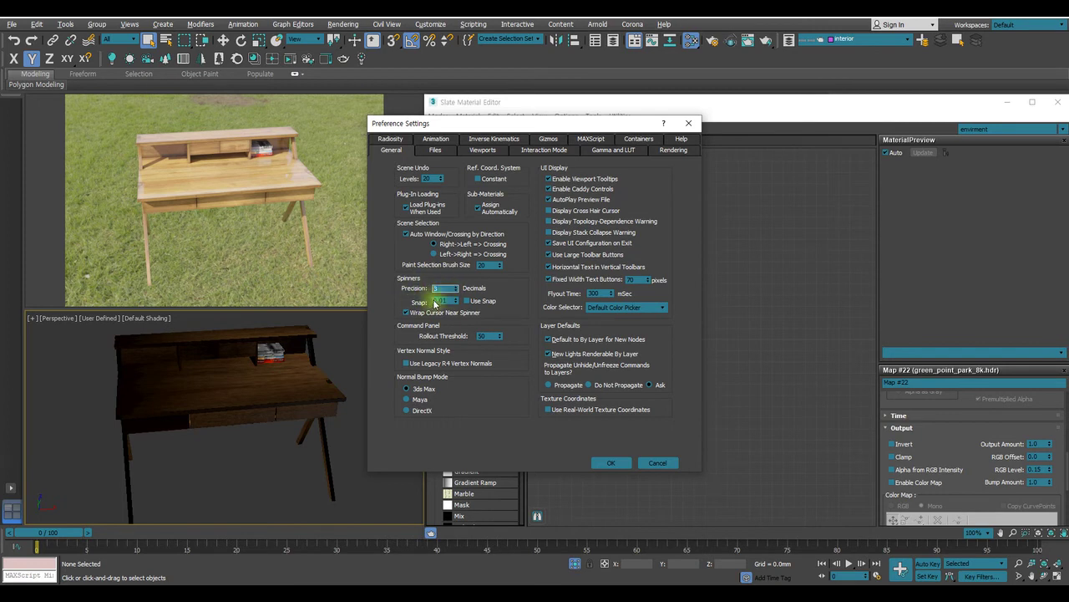
pyautogui.click(607, 462)
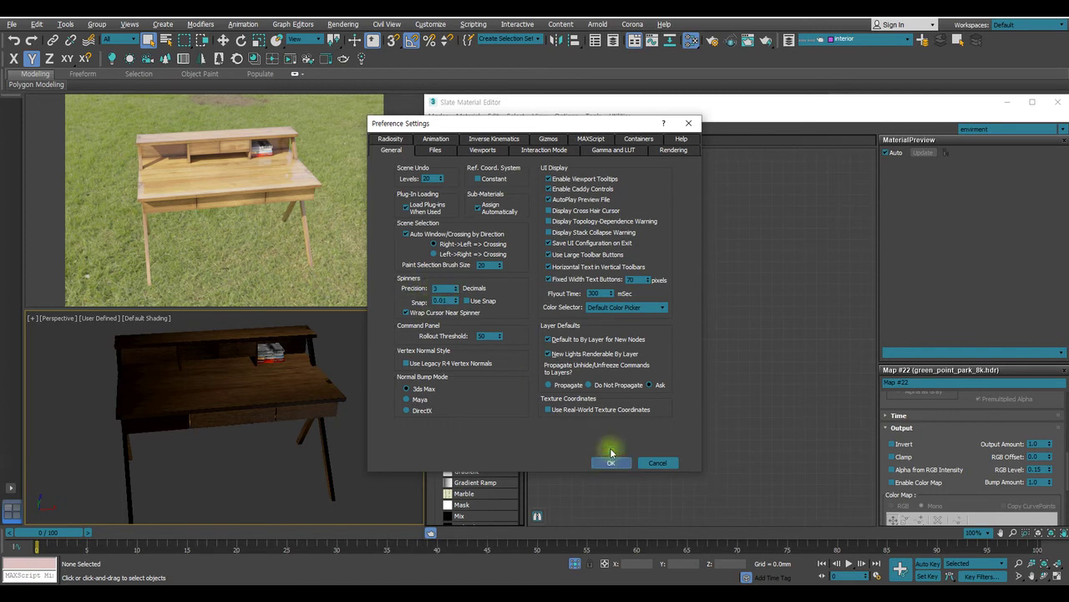
# Lower the environment bitmap's RGB Level to 0.12 and bring the selected desk's tabletop into a close-up perspective
pyautogui.moveTo(1049, 469); pyautogui.dragTo(939, 456)
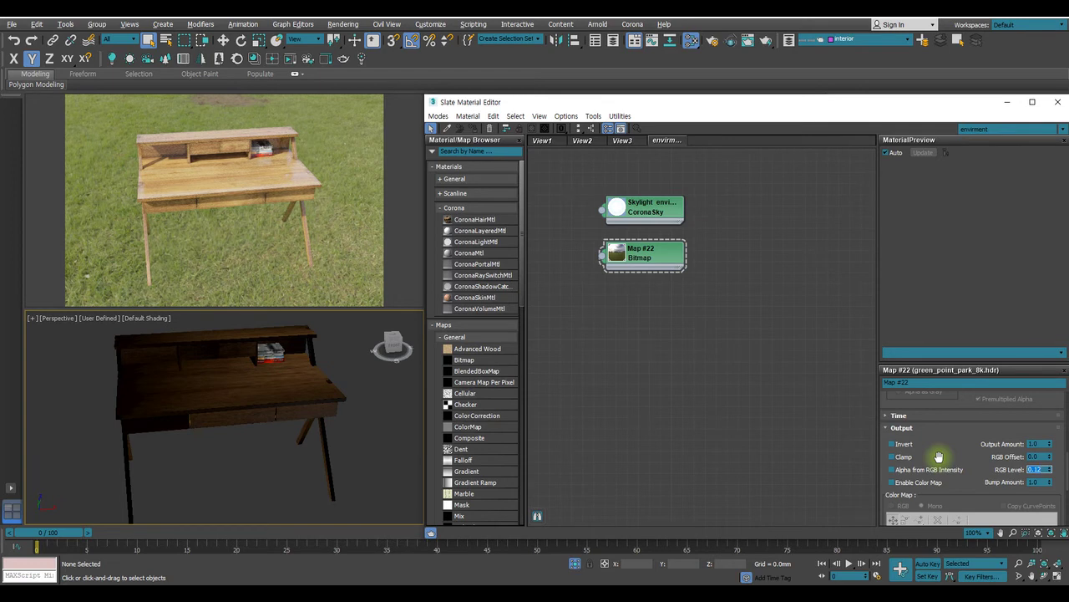
pyautogui.click(194, 384)
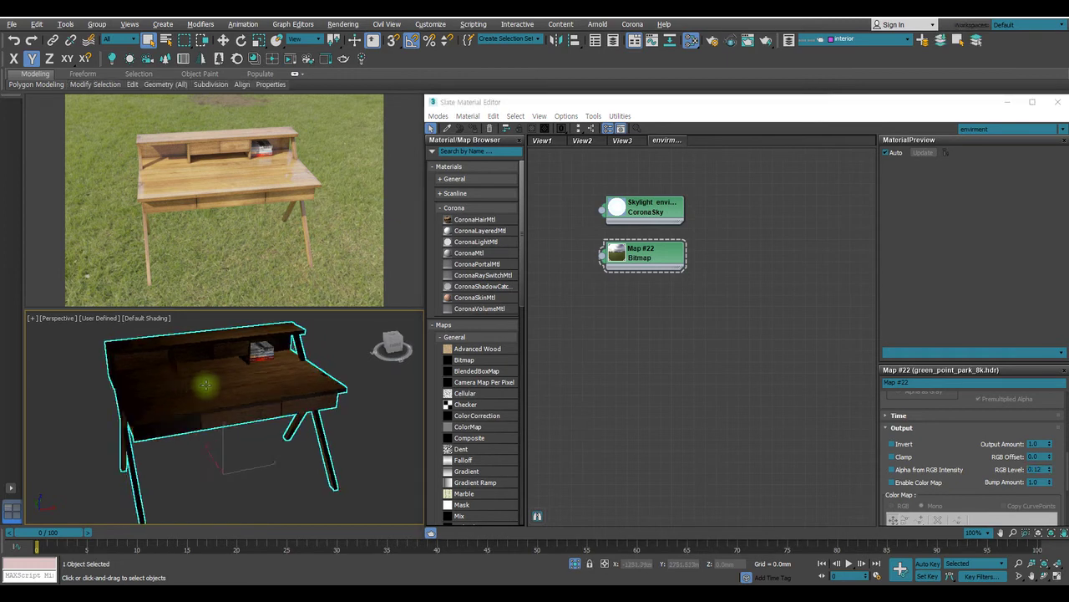
pyautogui.scroll(10, 199, 385)
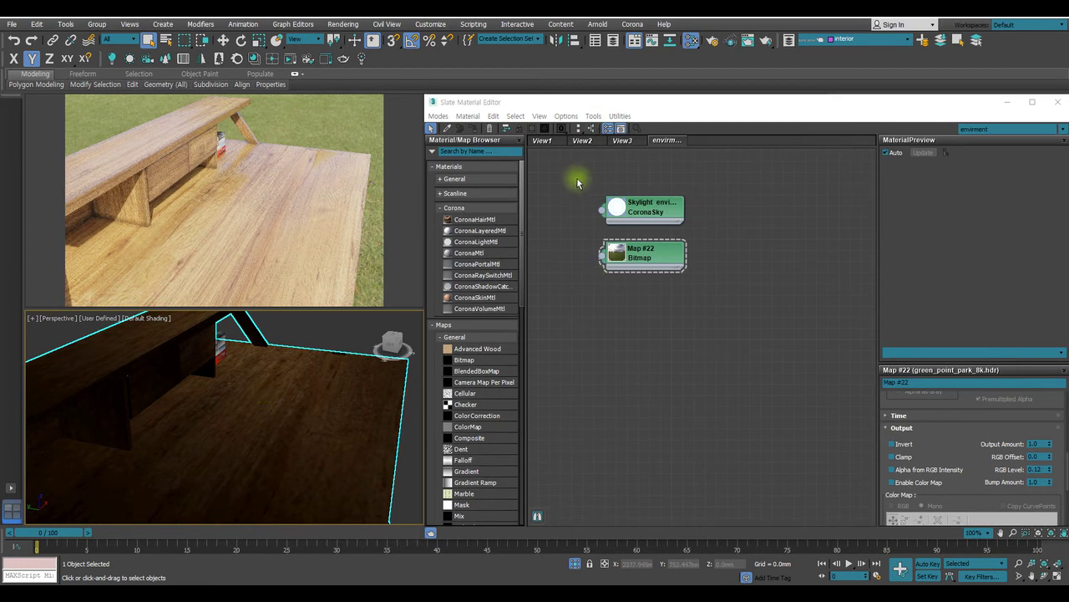
# Look through the node graphs in View2 and View3 for the desk's wood material
pyautogui.click(581, 140)
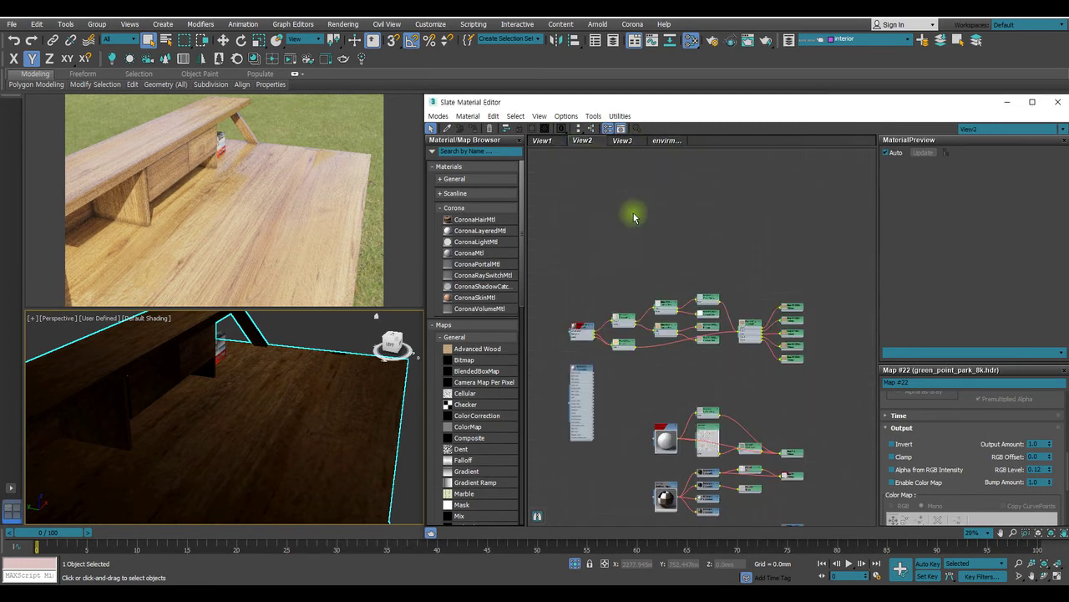
pyautogui.click(624, 140)
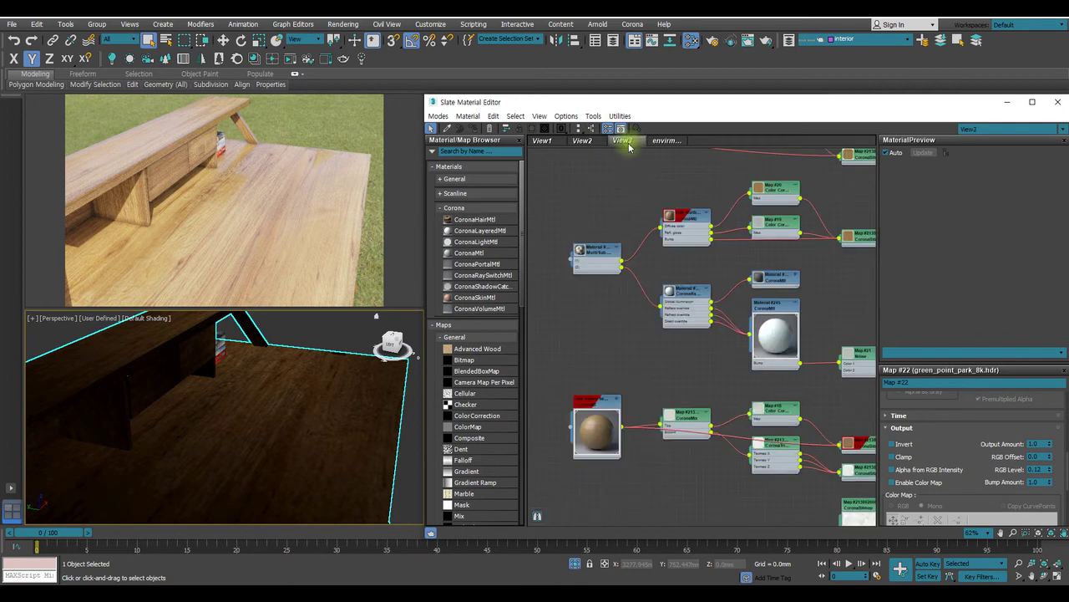
pyautogui.click(582, 140)
pyautogui.scroll(-2, 681, 262)
pyautogui.moveTo(680, 263); pyautogui.dragTo(693, 321, button='middle')
pyautogui.scroll(3, 694, 321)
pyautogui.scroll(-4, 640, 329)
# Display the parameters of the wood CoronaMtl, Material #264, in View3
pyautogui.click(622, 142)
pyautogui.scroll(1, 640, 162)
pyautogui.scroll(1, 643, 303)
pyautogui.scroll(3, 637, 224)
pyautogui.moveTo(582, 221); pyautogui.dragTo(624, 245, button='middle')
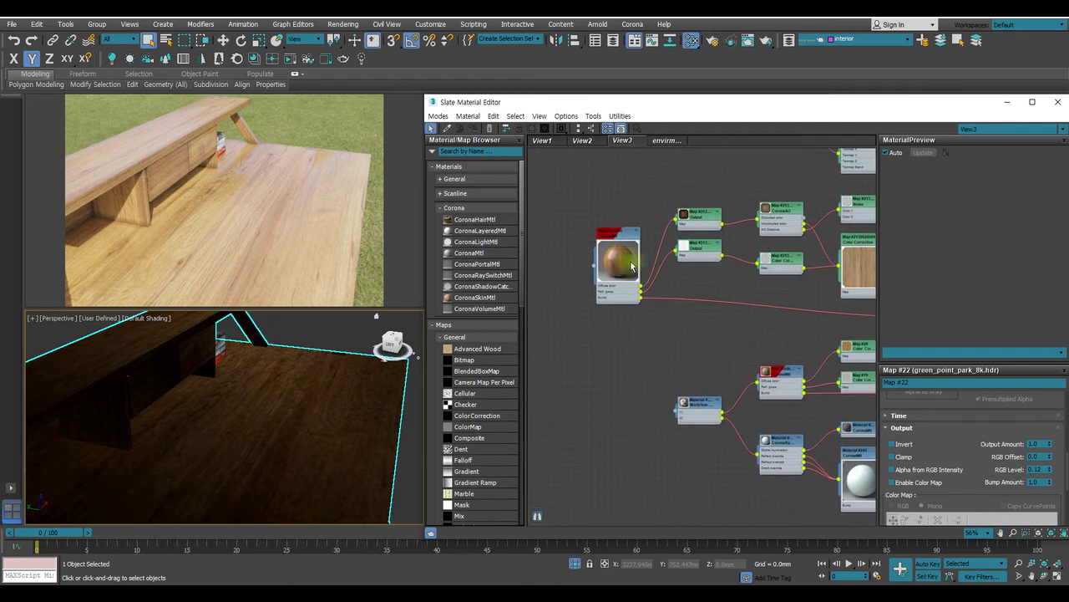
pyautogui.doubleClick(622, 245)
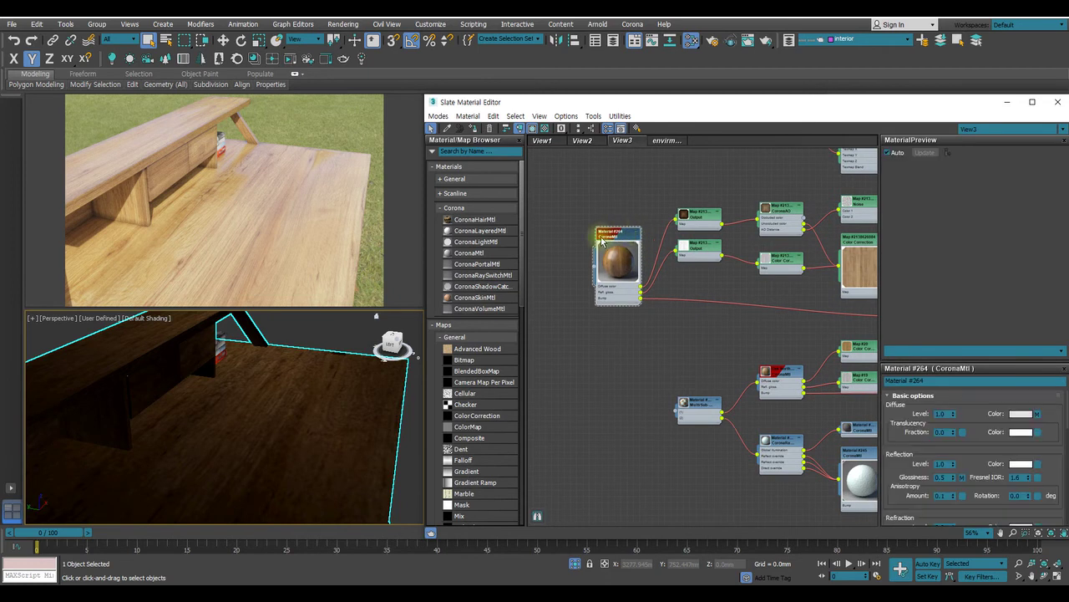
pyautogui.scroll(3, 596, 239)
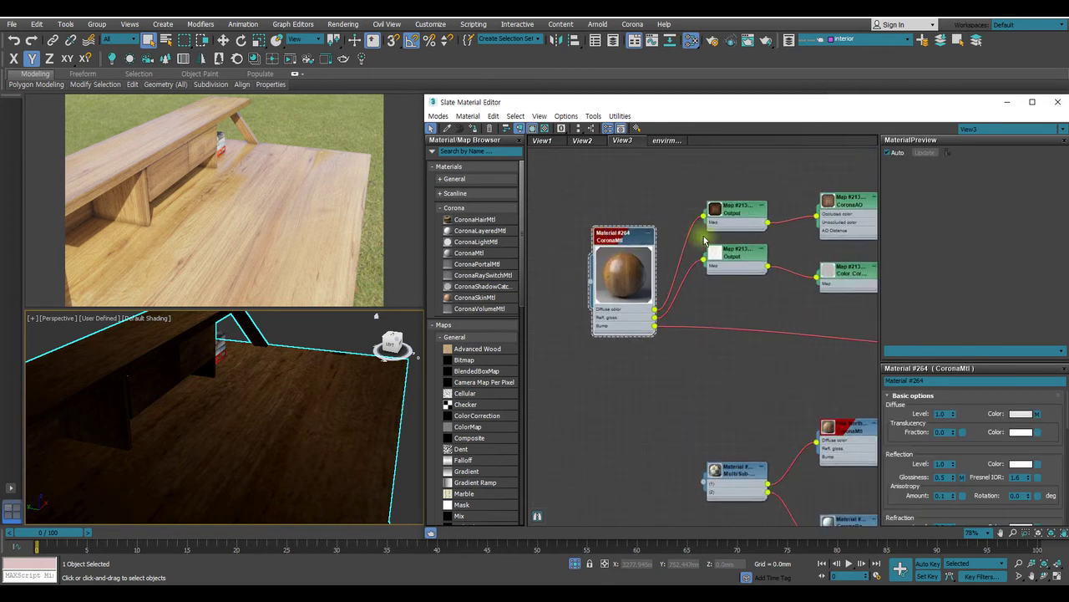
# Copy the wood material's CoronaBitmap node and place the copy in empty space below the other node graphs in View3
pyautogui.scroll(-6, 666, 242)
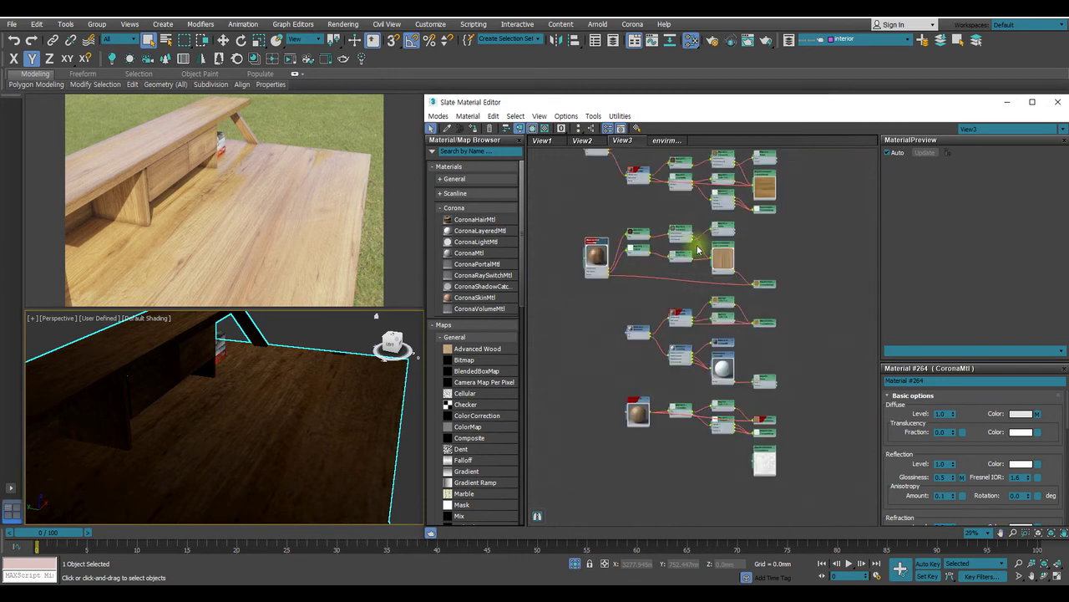
pyautogui.scroll(-2, 677, 240)
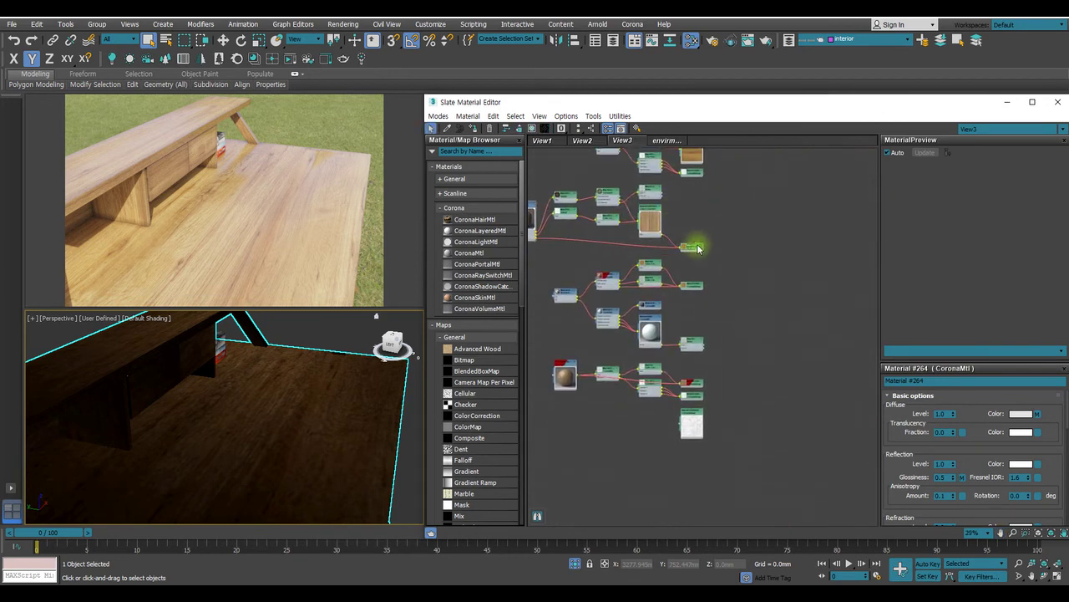
pyautogui.moveTo(697, 248); pyautogui.dragTo(782, 330)
pyautogui.scroll(3, 808, 254)
pyautogui.scroll(-4, 782, 330)
pyautogui.moveTo(764, 336); pyautogui.dragTo(764, 246, button='middle')
pyautogui.moveTo(760, 217); pyautogui.dragTo(698, 339)
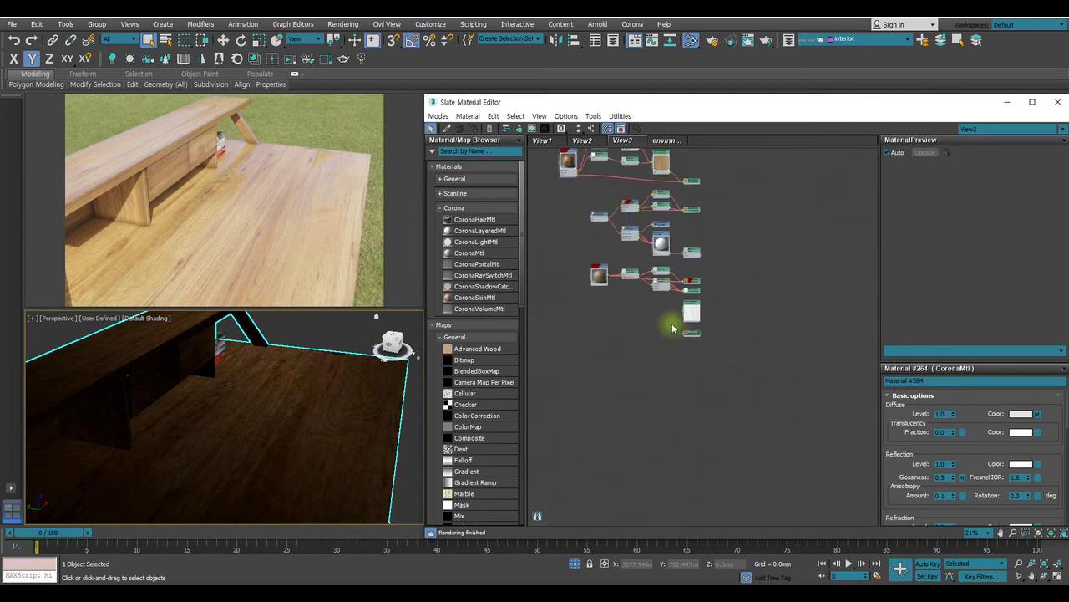
pyautogui.scroll(-1, 456, 215)
pyautogui.scroll(1, 455, 215)
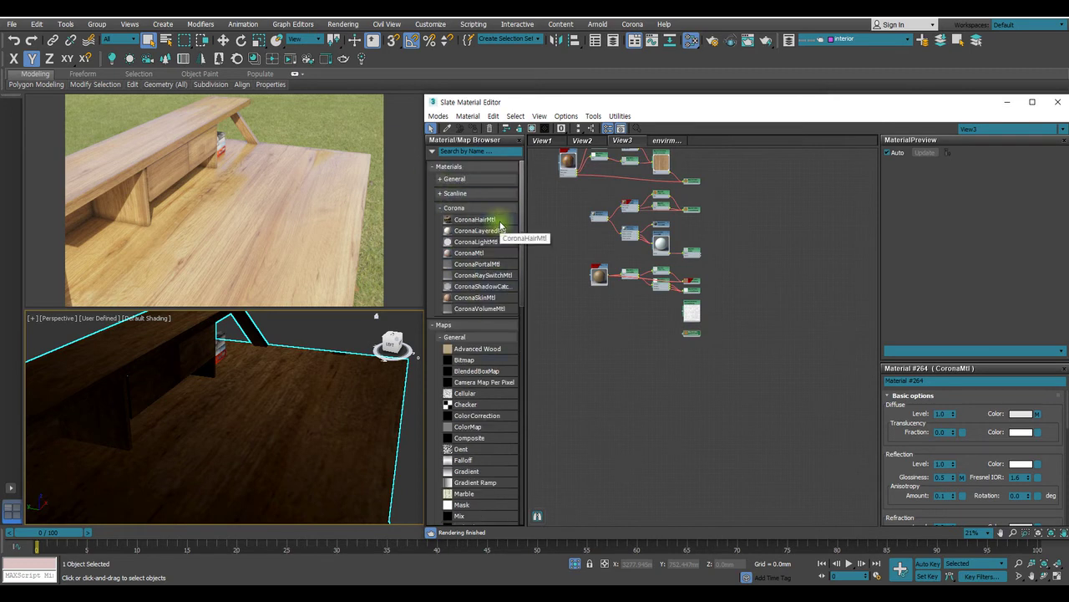
# Create a new group named My material in the Material/Map Browser
pyautogui.click(433, 154)
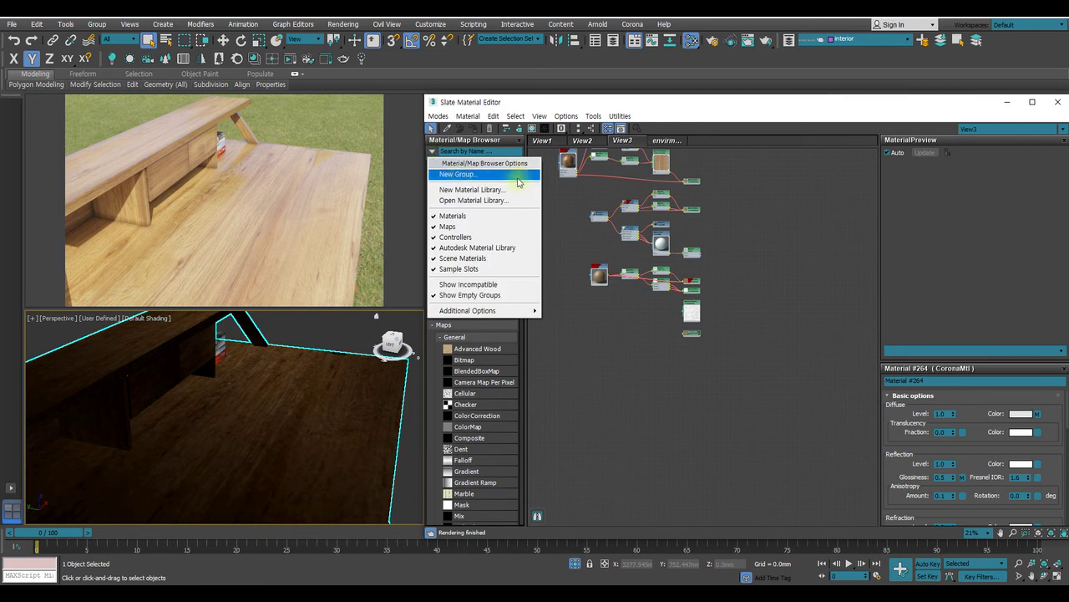
pyautogui.click(462, 176)
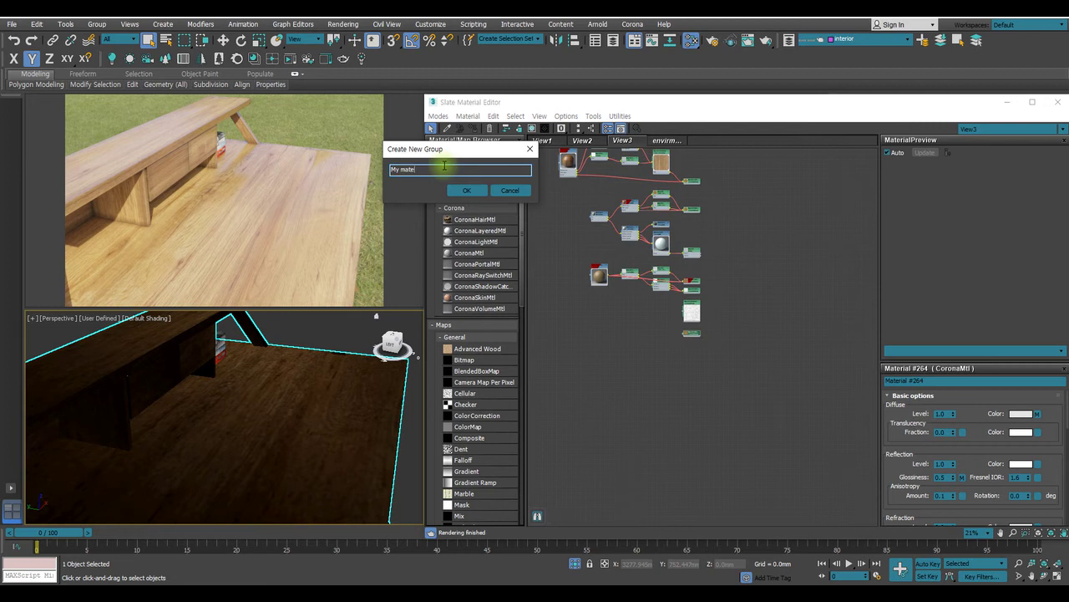
pyautogui.press('Return')
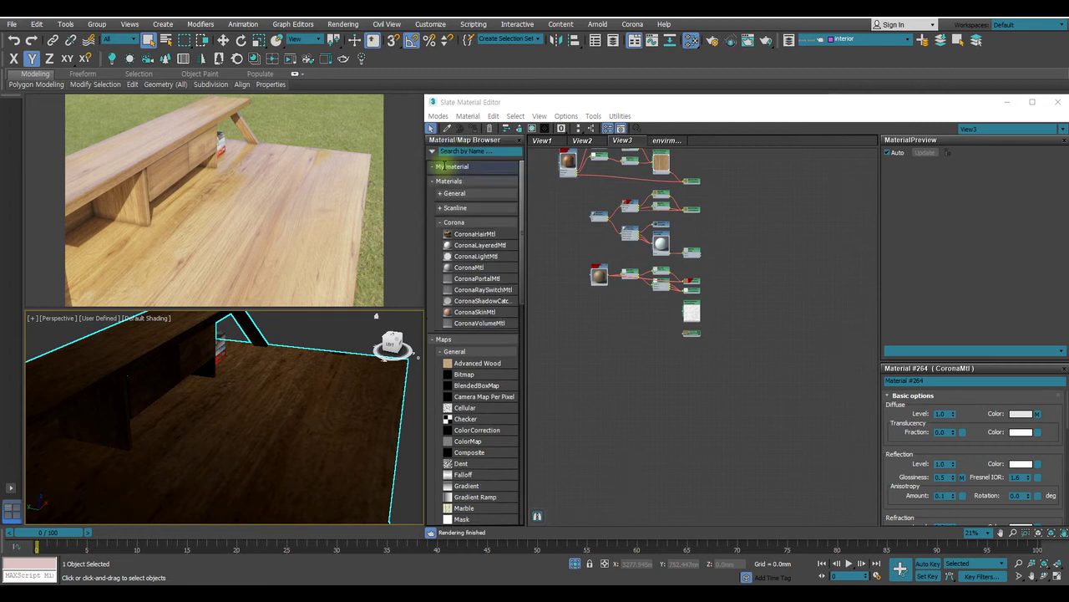
pyautogui.click(432, 151)
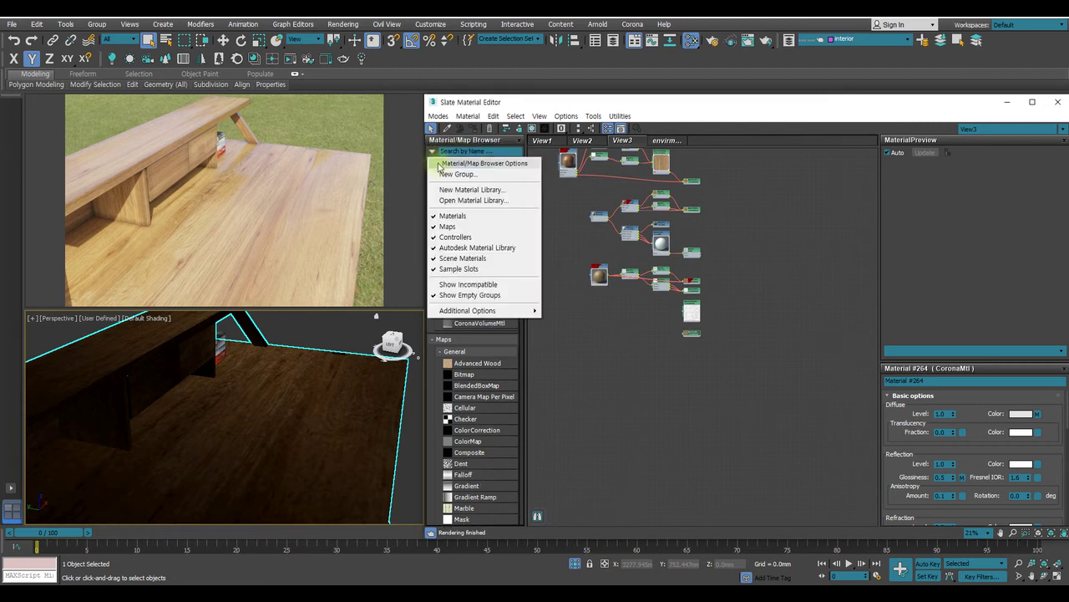
pyautogui.click(551, 103)
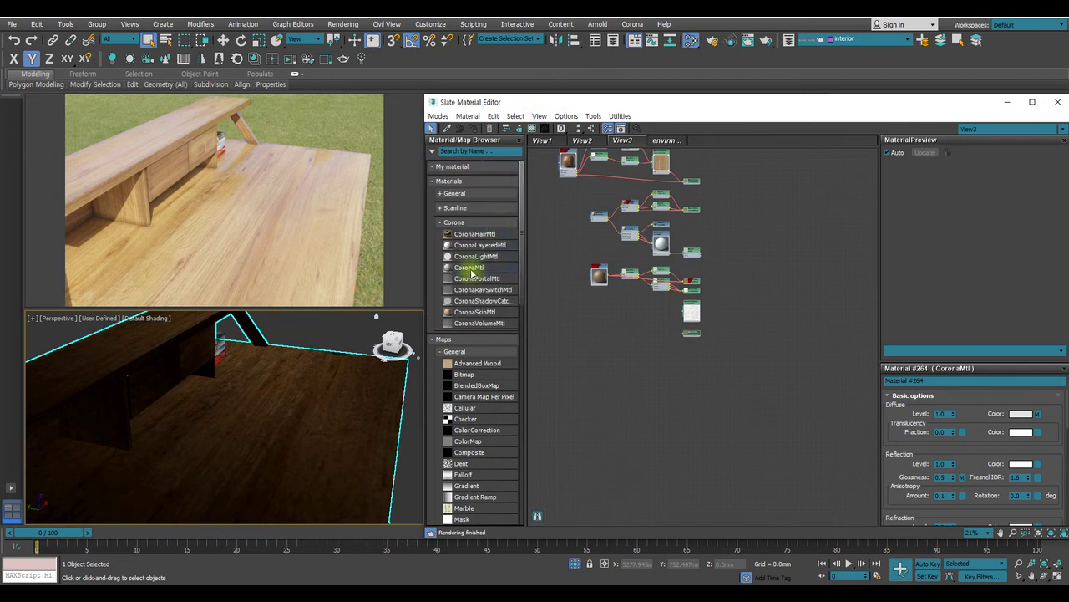
# Add the CoronaMtl and CoronaLayeredMtl materials to the My material group and expand the group
pyautogui.click(435, 169)
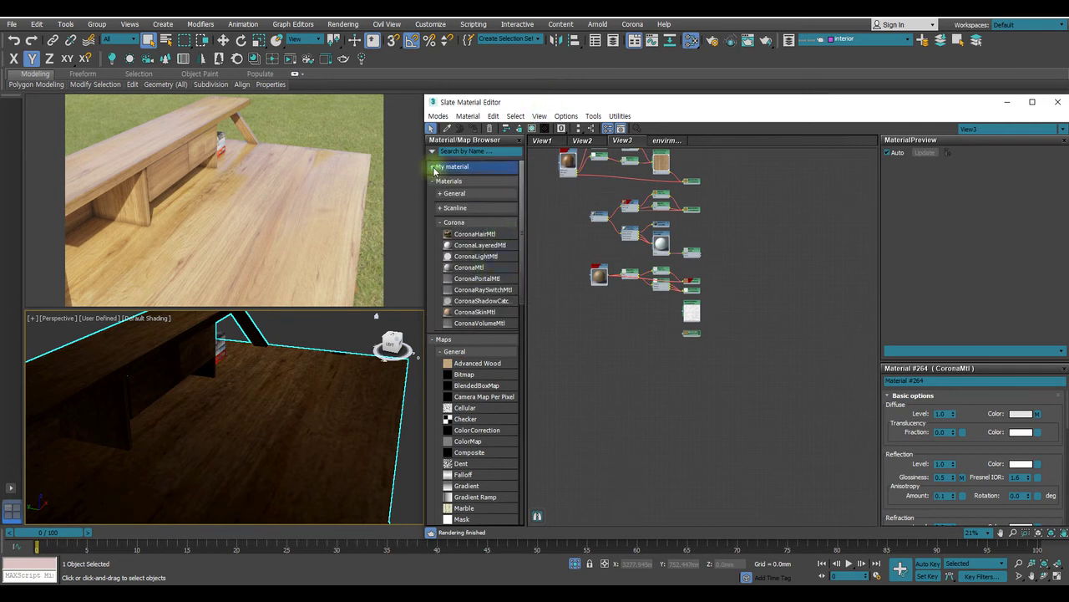
pyautogui.click(469, 267)
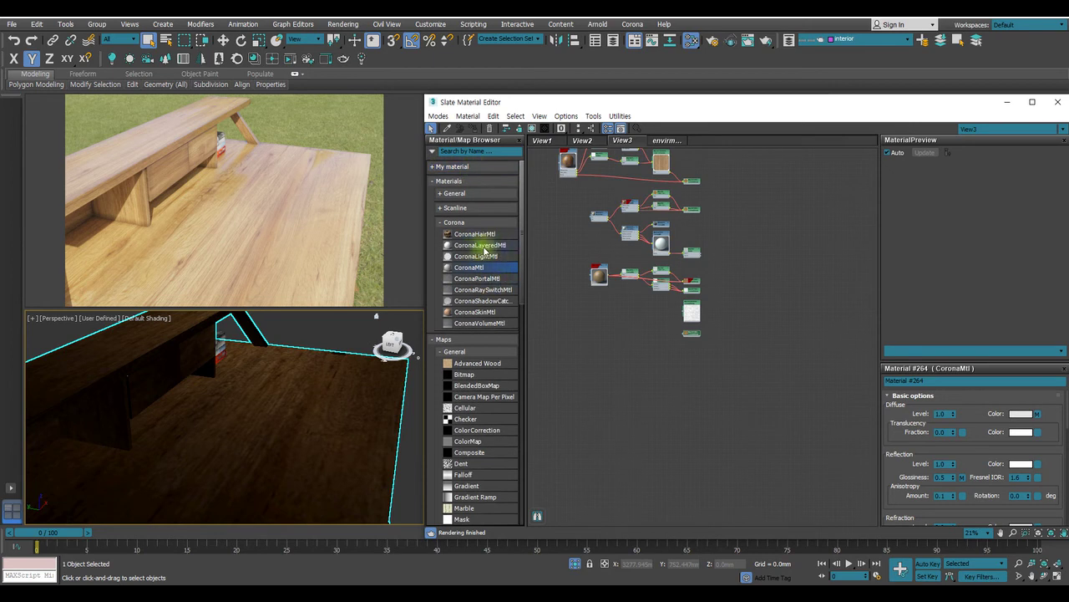
pyautogui.click(480, 244)
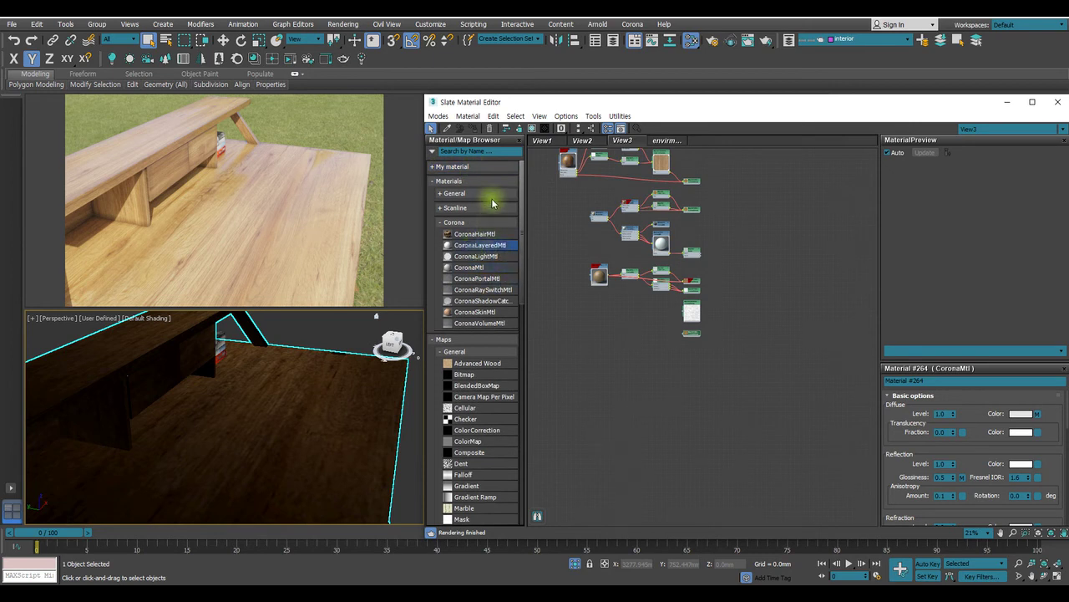
pyautogui.click(434, 166)
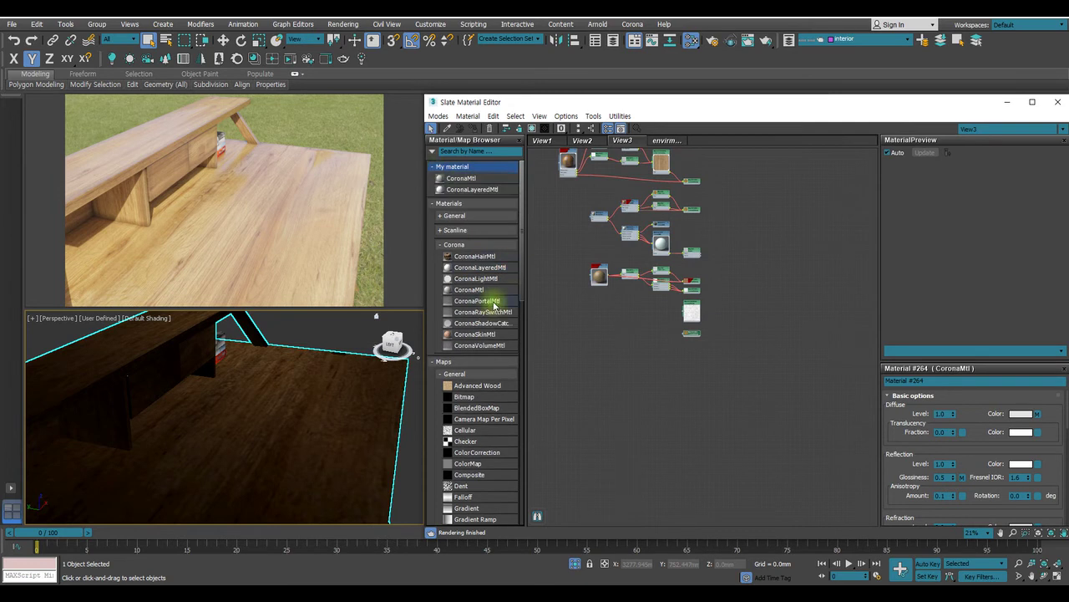
# Add the CoronaPortalMtl and CoronaLightMtl materials to the My material group, below CoronaLayeredMtl
pyautogui.click(468, 302)
pyautogui.moveTo(468, 308); pyautogui.dragTo(458, 200)
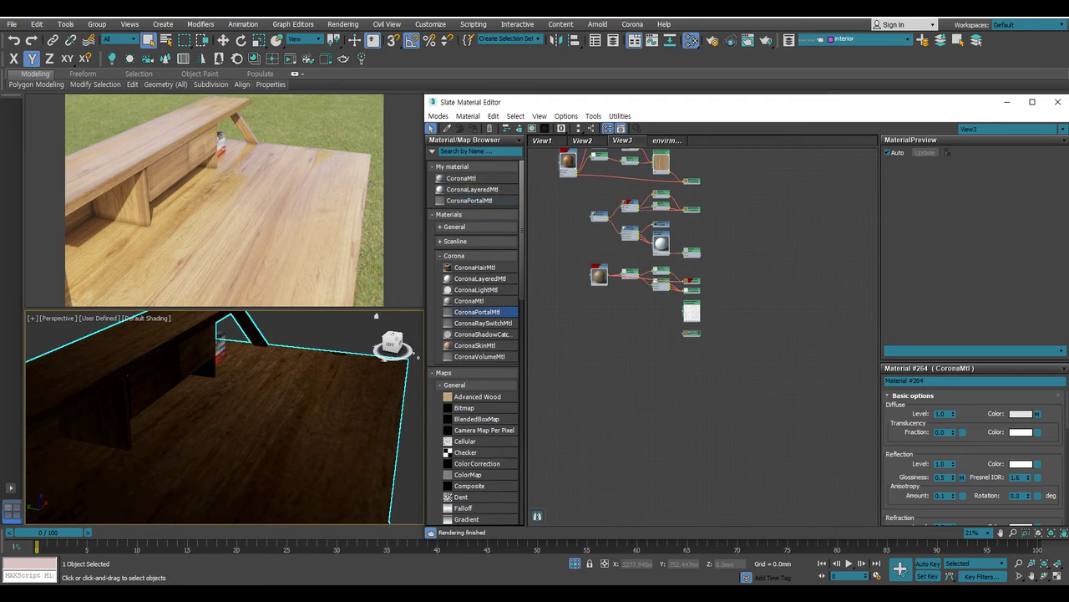
pyautogui.click(473, 324)
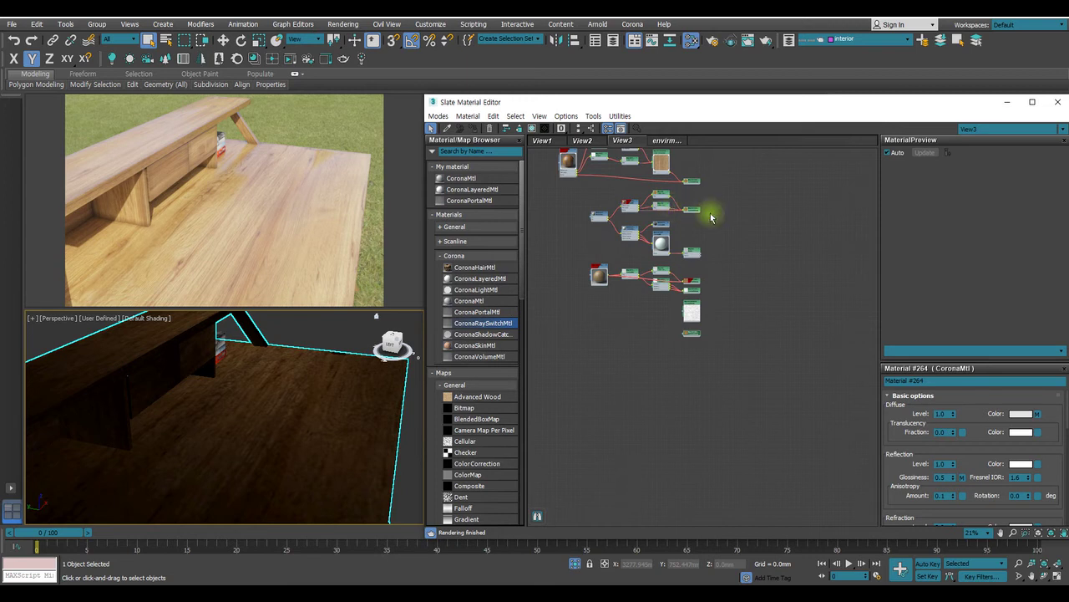
pyautogui.click(473, 289)
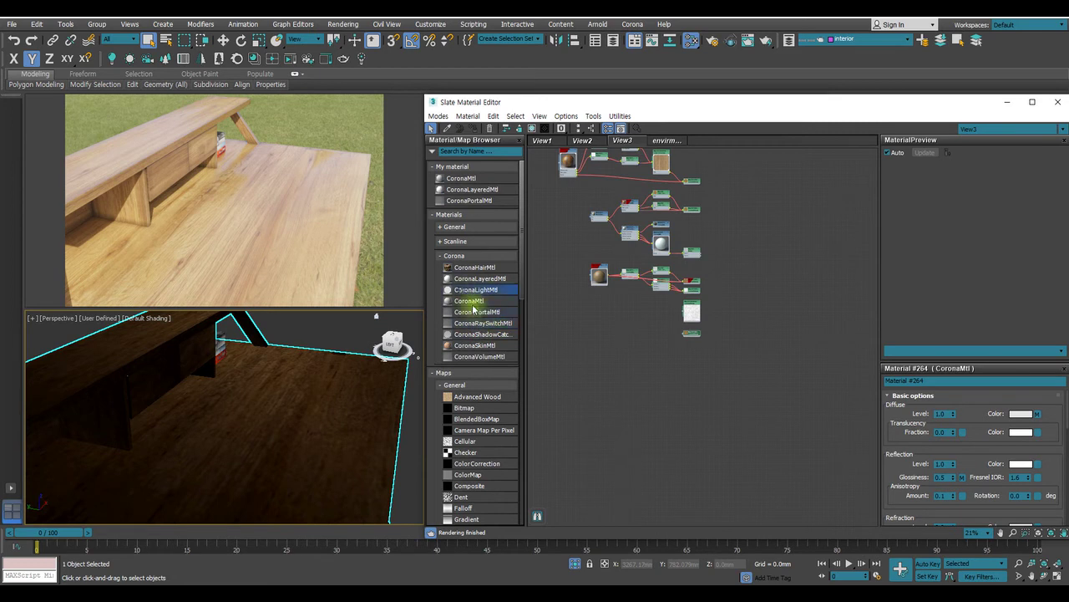
pyautogui.moveTo(486, 224); pyautogui.dragTo(477, 203)
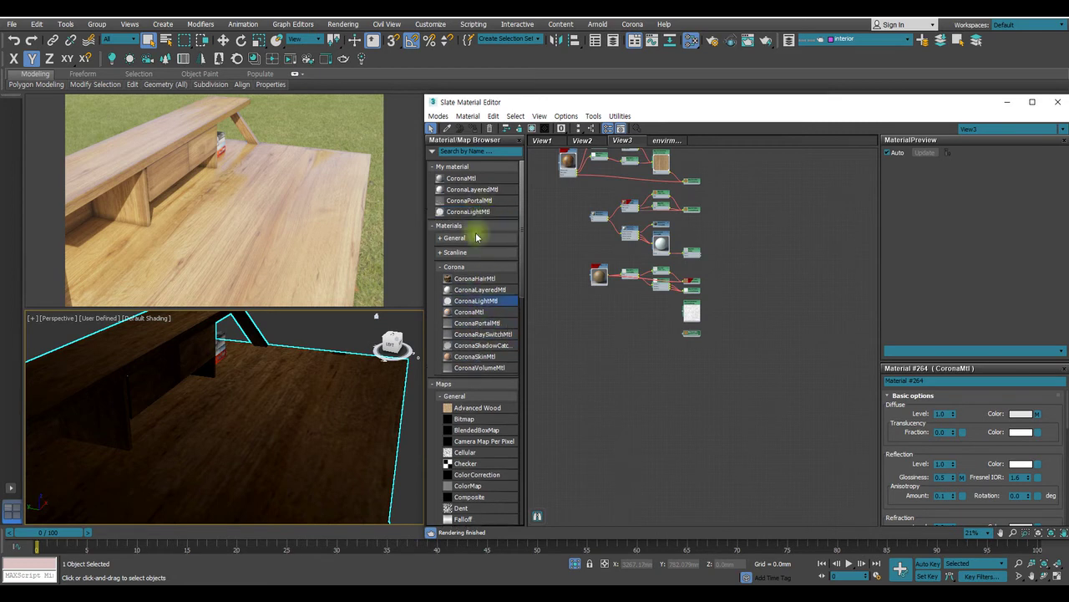
# Create a browser group named My map and move the My material group above it
pyautogui.scroll(-3, 480, 351)
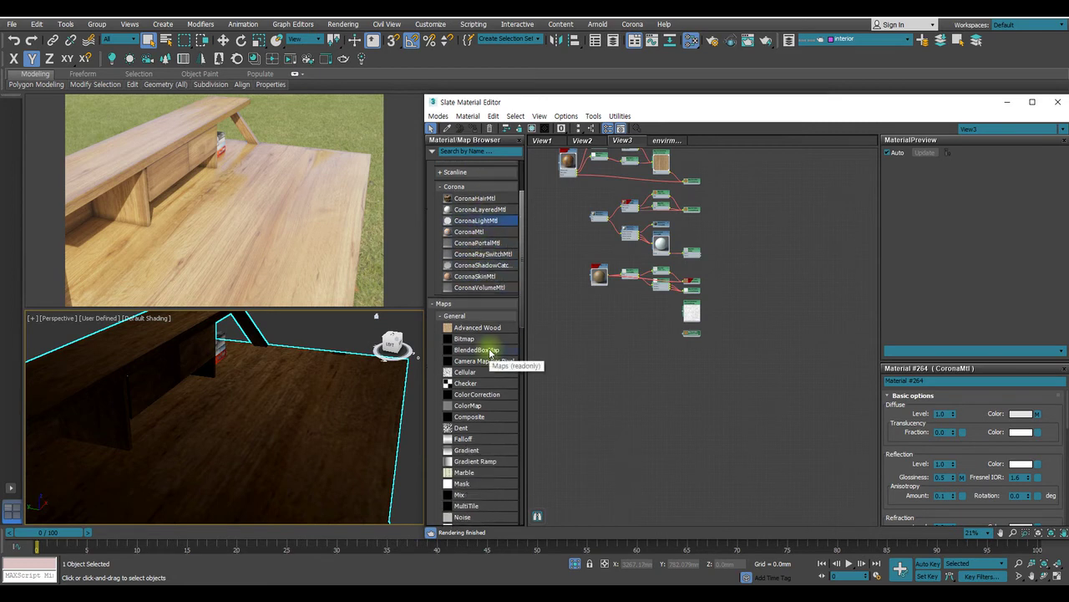
pyautogui.scroll(3, 485, 352)
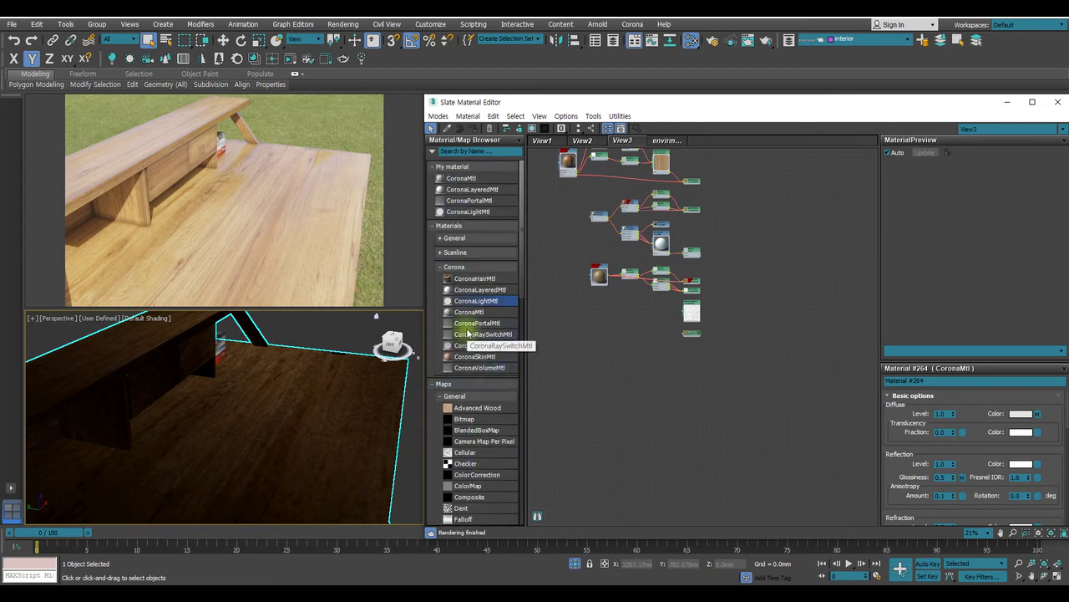
pyautogui.scroll(-5, 468, 334)
pyautogui.scroll(5, 470, 332)
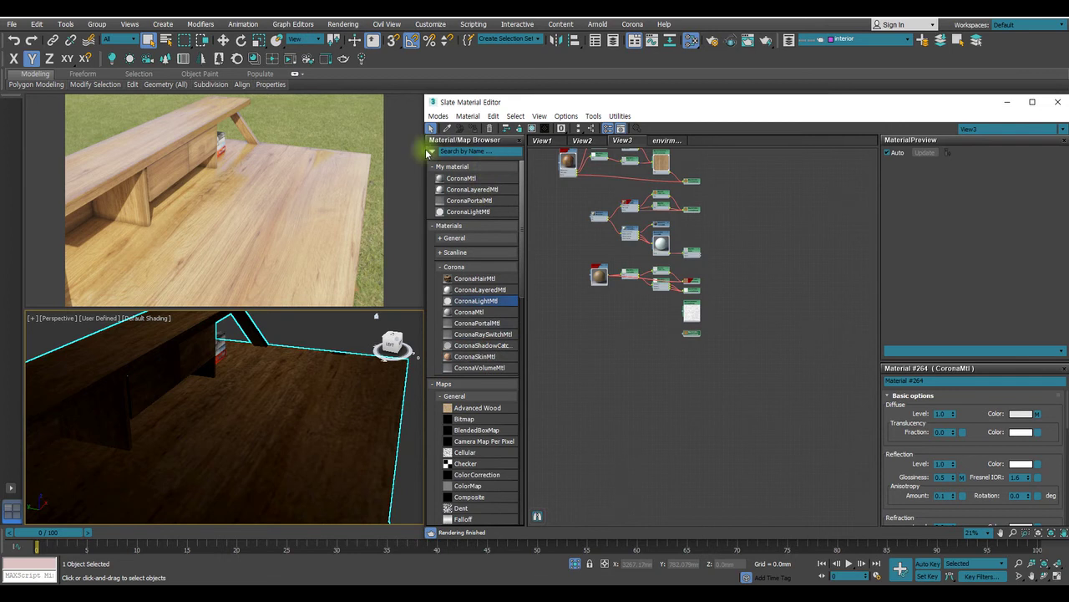
pyautogui.click(432, 151)
pyautogui.click(444, 174)
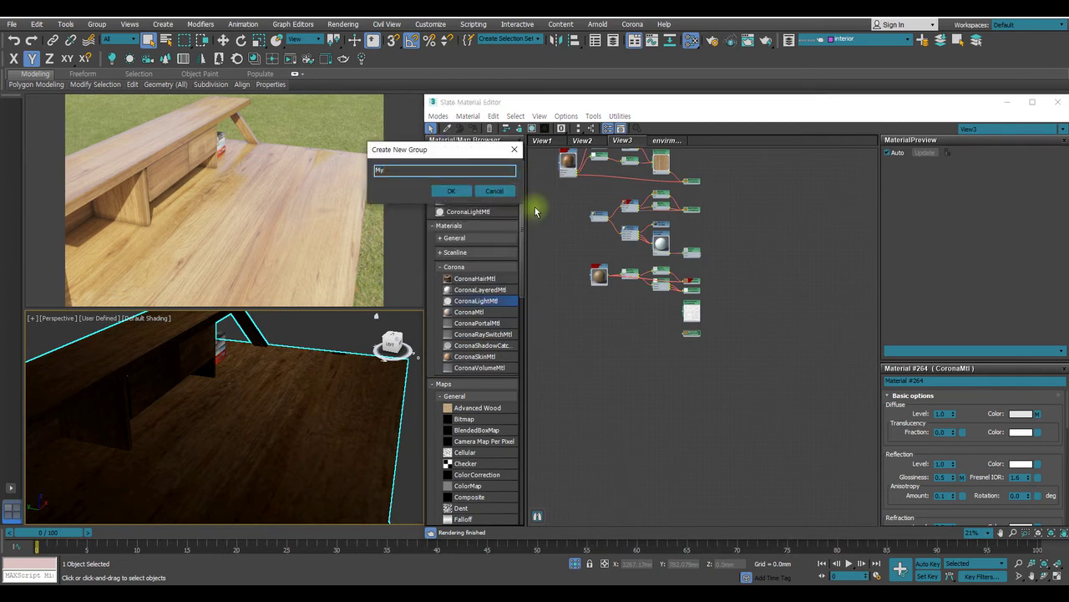
pyautogui.press('Return')
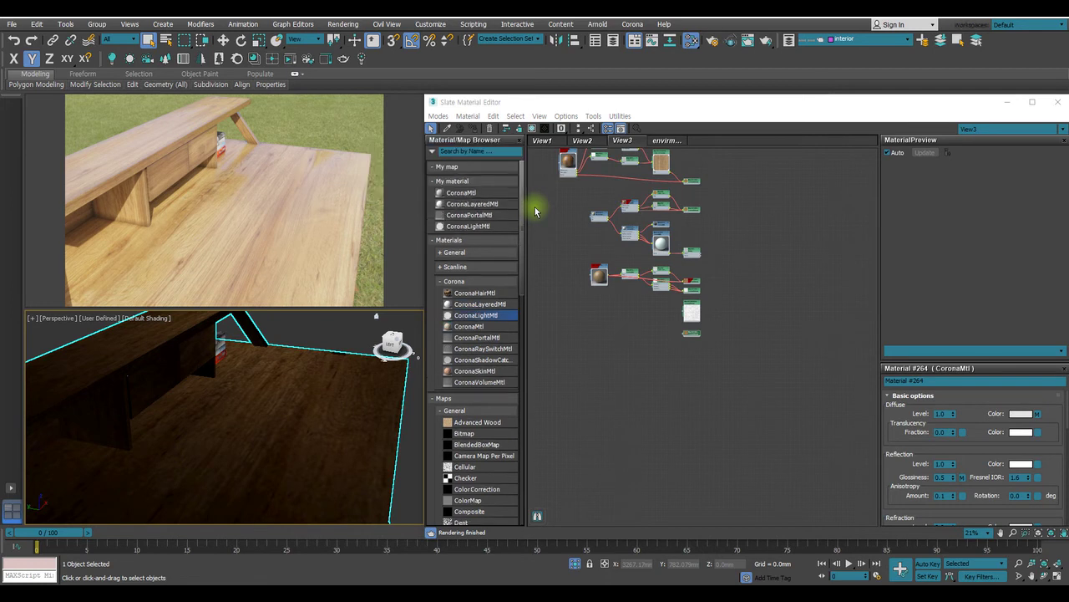
pyautogui.moveTo(454, 180); pyautogui.dragTo(454, 163)
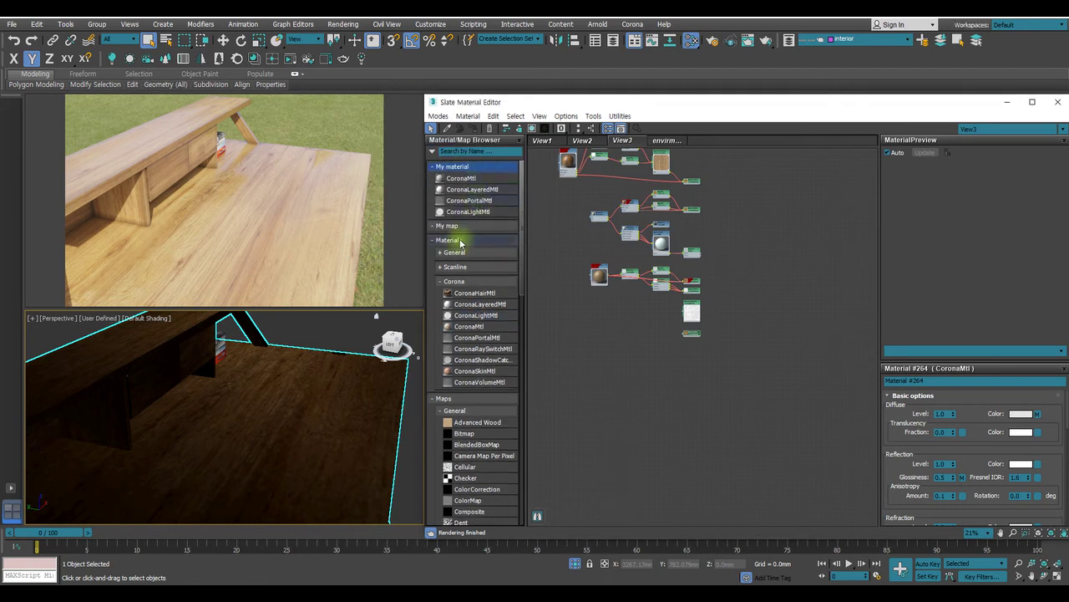
# Add the Bitmap map to the My map group and collapse the Corona materials and My material groups
pyautogui.scroll(-3, 477, 382)
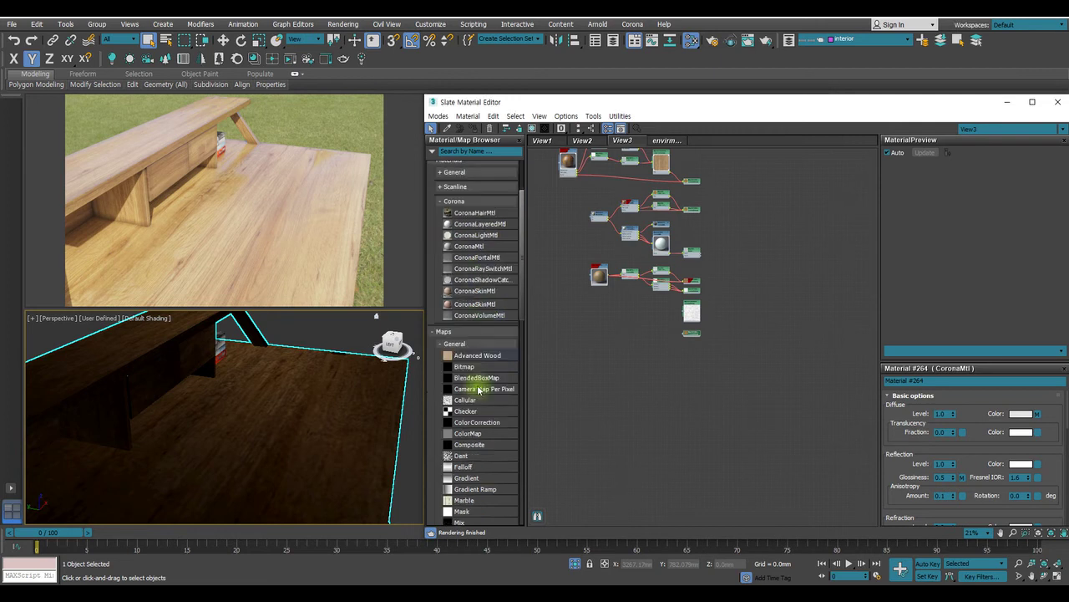
pyautogui.scroll(3, 458, 356)
pyautogui.click(440, 281)
pyautogui.click(468, 333)
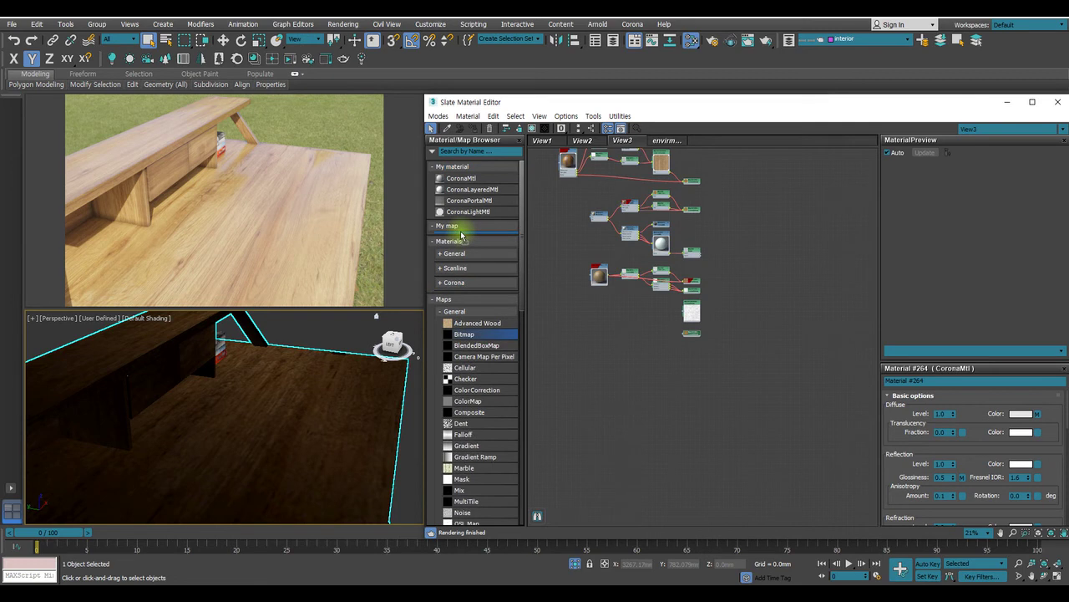
pyautogui.moveTo(461, 236); pyautogui.dragTo(460, 236)
pyautogui.click(451, 166)
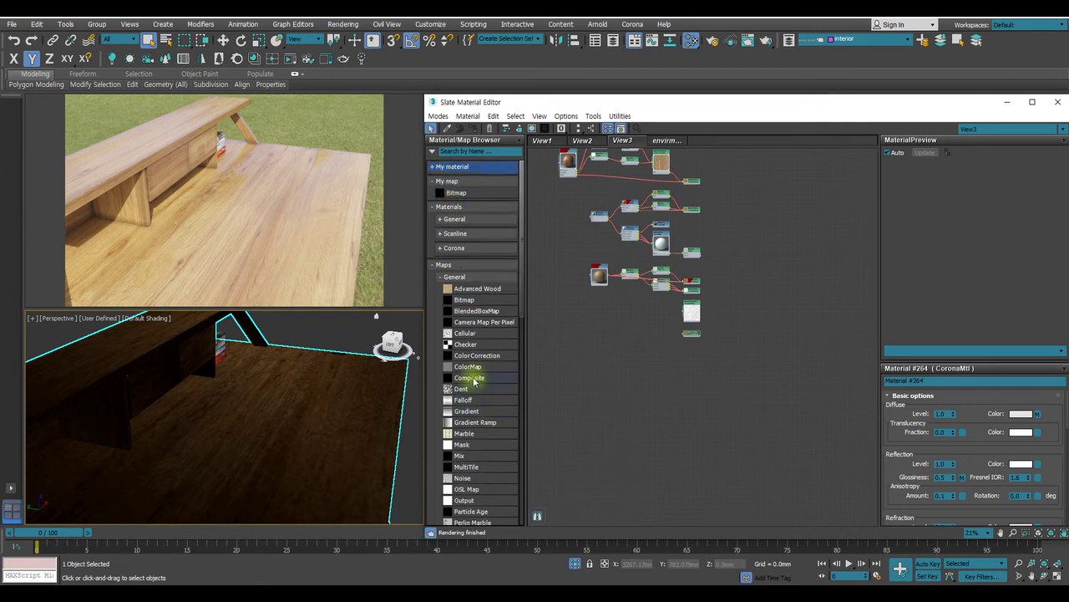
# Add the ColorCorrection, Output and RGB Multiply maps to the My map group below Bitmap
pyautogui.moveTo(484, 357); pyautogui.dragTo(470, 199)
pyautogui.moveTo(471, 513); pyautogui.dragTo(478, 212)
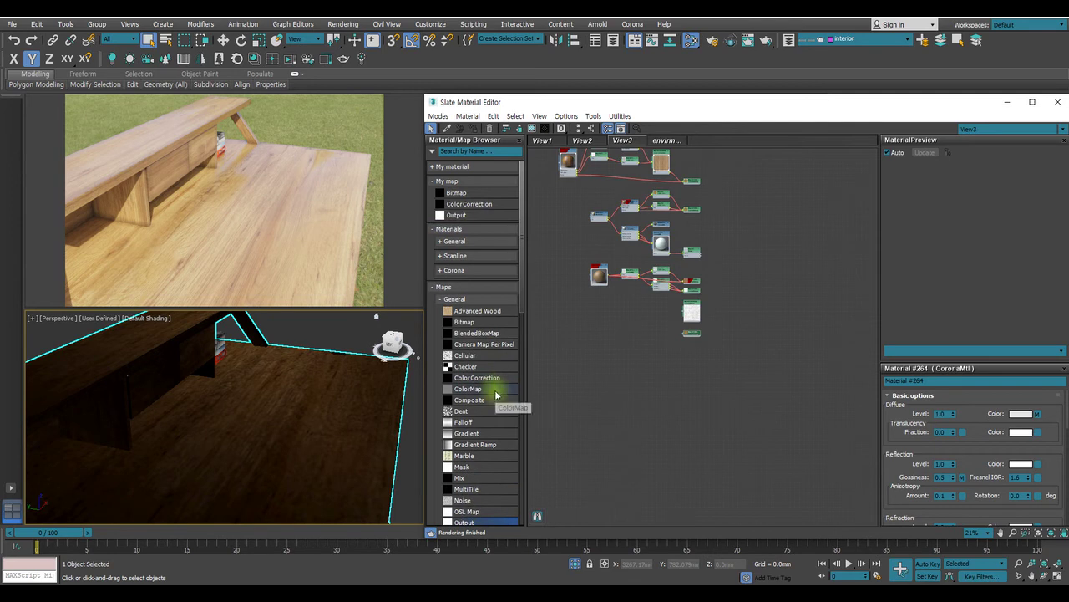
pyautogui.scroll(-2, 474, 430)
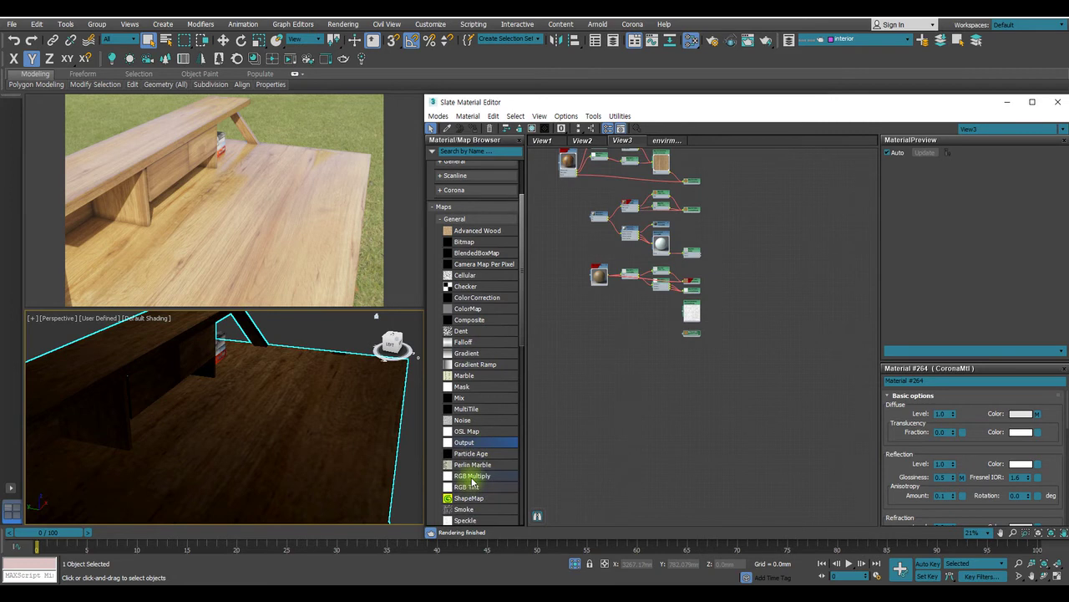
pyautogui.moveTo(481, 442); pyautogui.dragTo(459, 213)
# Add the Noise map to the end of the My map group and place the Falloff map just above it
pyautogui.scroll(-4, 506, 421)
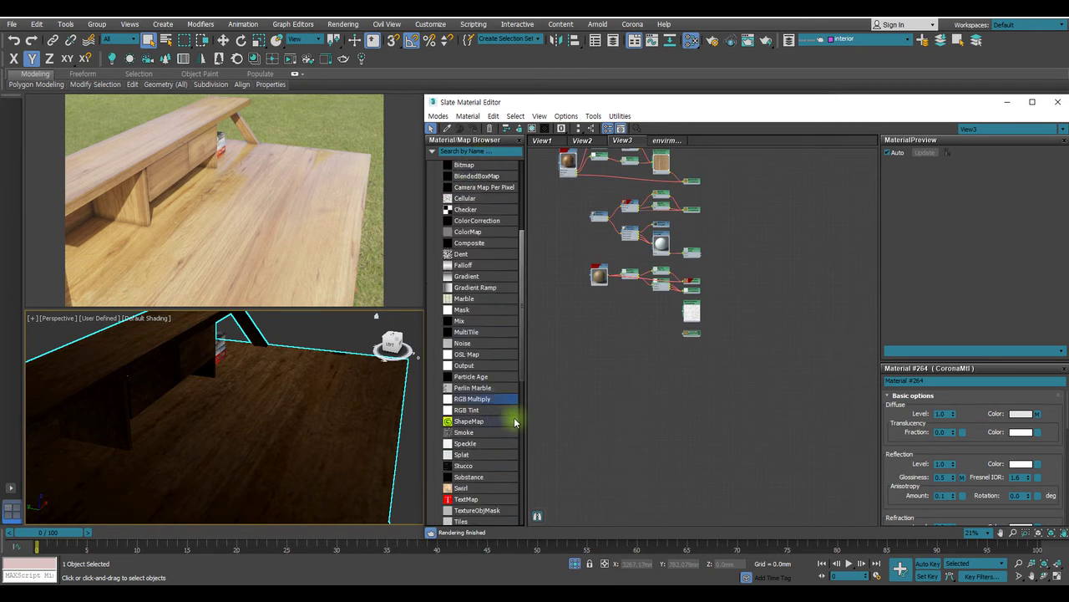
pyautogui.scroll(-2, 497, 439)
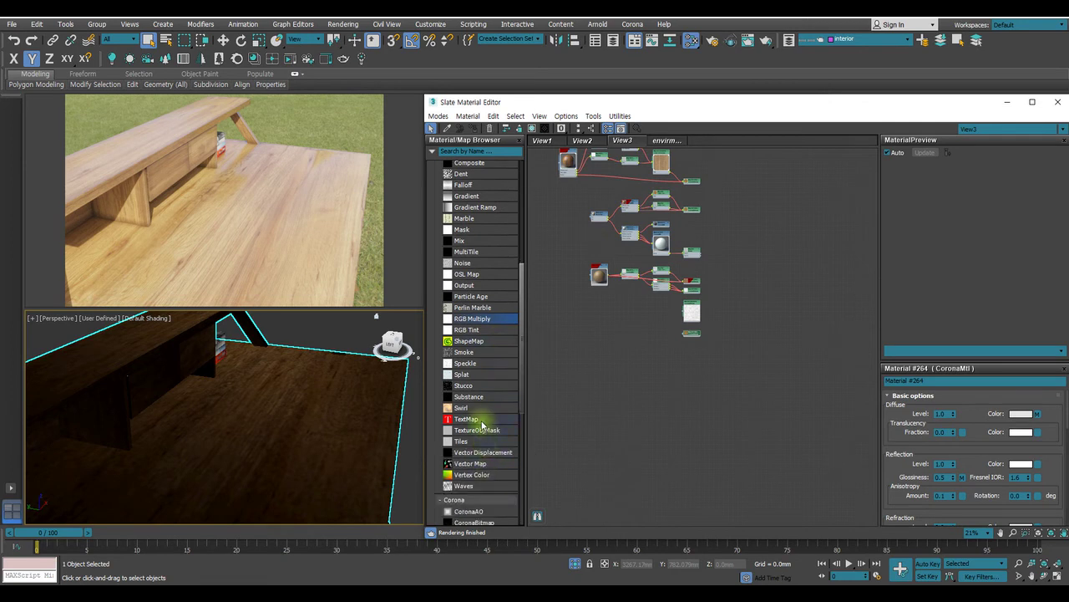
pyautogui.scroll(4, 470, 370)
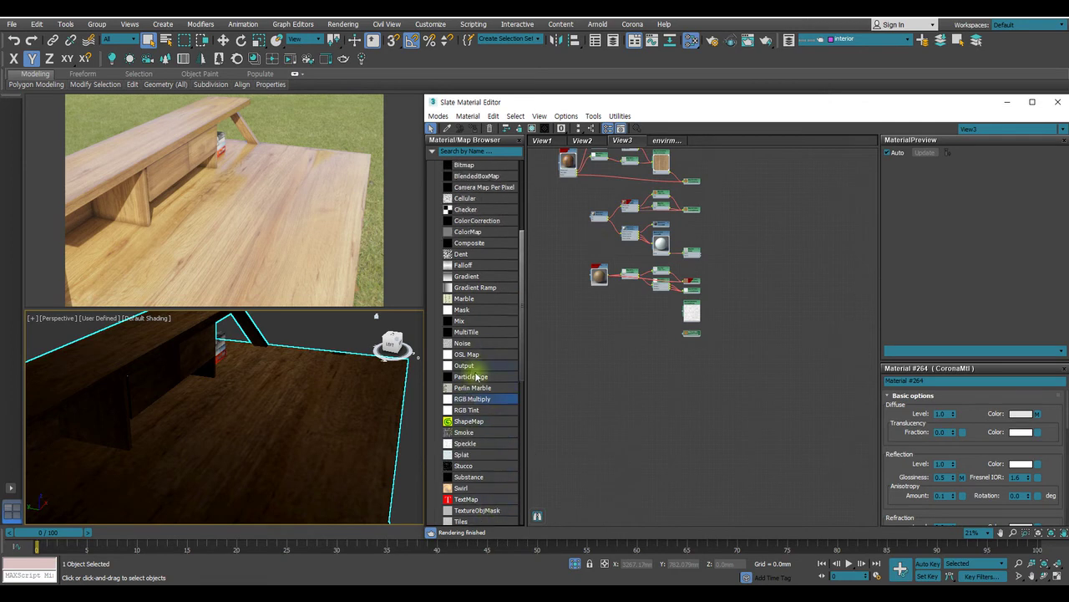
pyautogui.click(465, 430)
pyautogui.scroll(2, 484, 188)
pyautogui.scroll(-7, 471, 334)
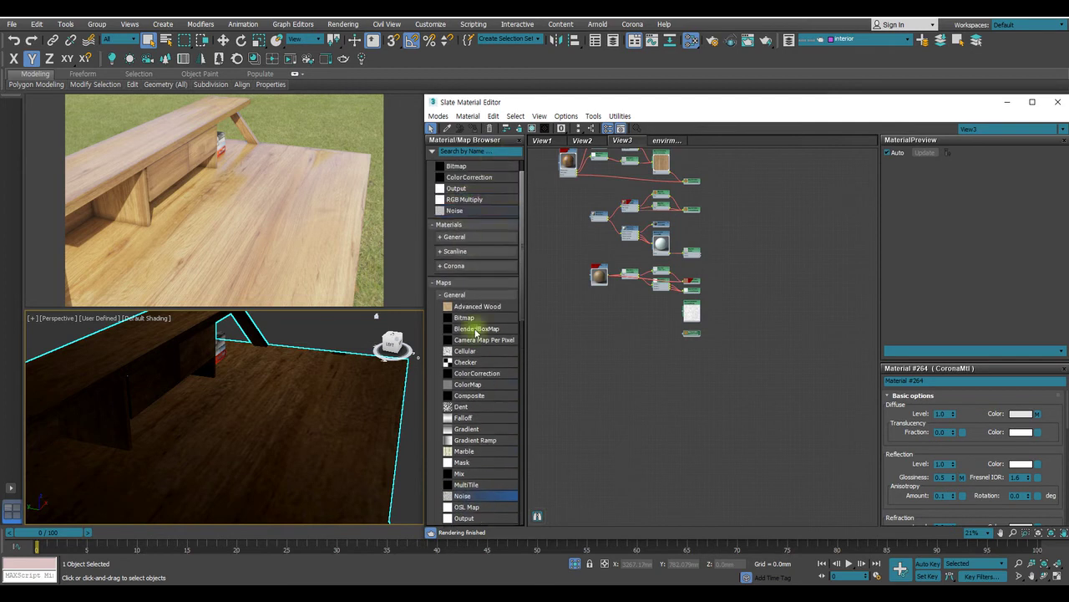
pyautogui.scroll(5, 474, 368)
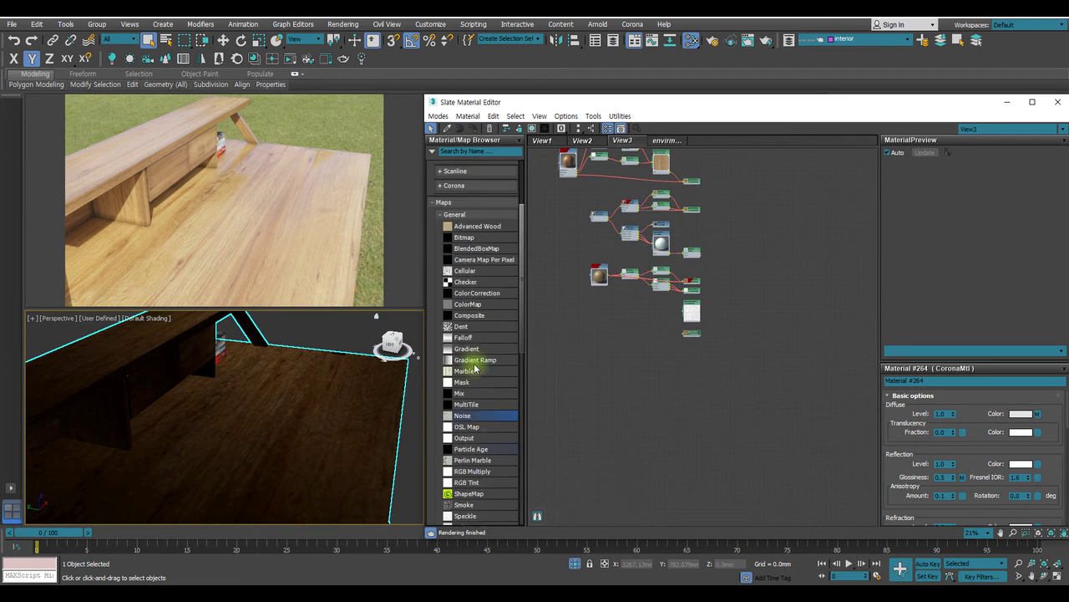
pyautogui.scroll(1, 477, 354)
pyautogui.moveTo(464, 377); pyautogui.dragTo(468, 194)
# Add the CoronaAO map to the My map group between RGB Multiply and Falloff
pyautogui.scroll(-10, 481, 372)
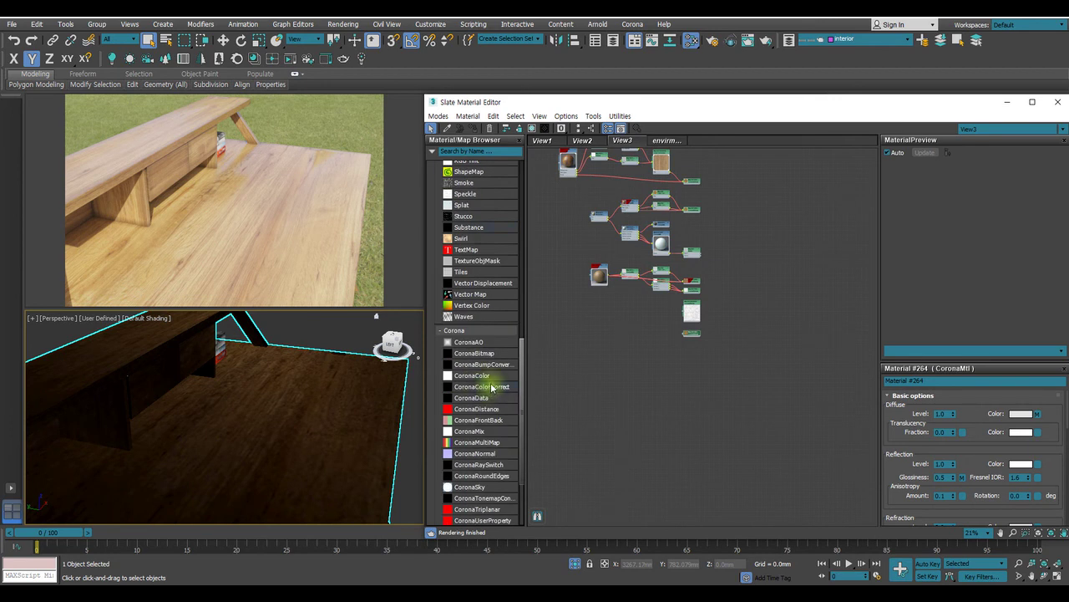
pyautogui.moveTo(479, 345)
pyautogui.mouseDown()
pyautogui.moveTo(475, 147)
pyautogui.moveTo(471, 250)
pyautogui.moveTo(473, 239)
pyautogui.mouseUp()
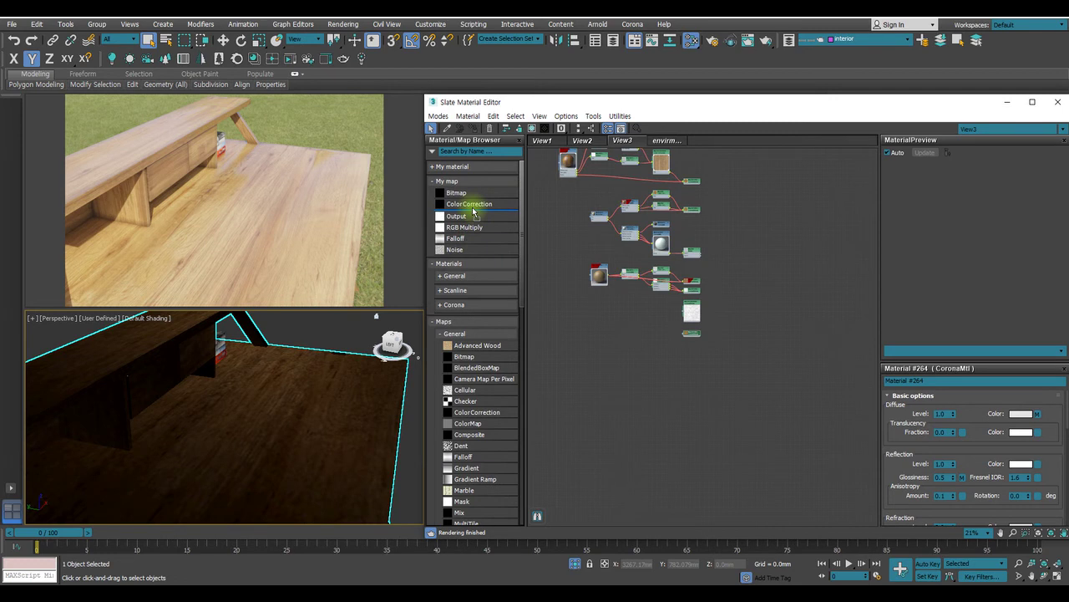
pyautogui.moveTo(469, 224); pyautogui.dragTo(472, 234)
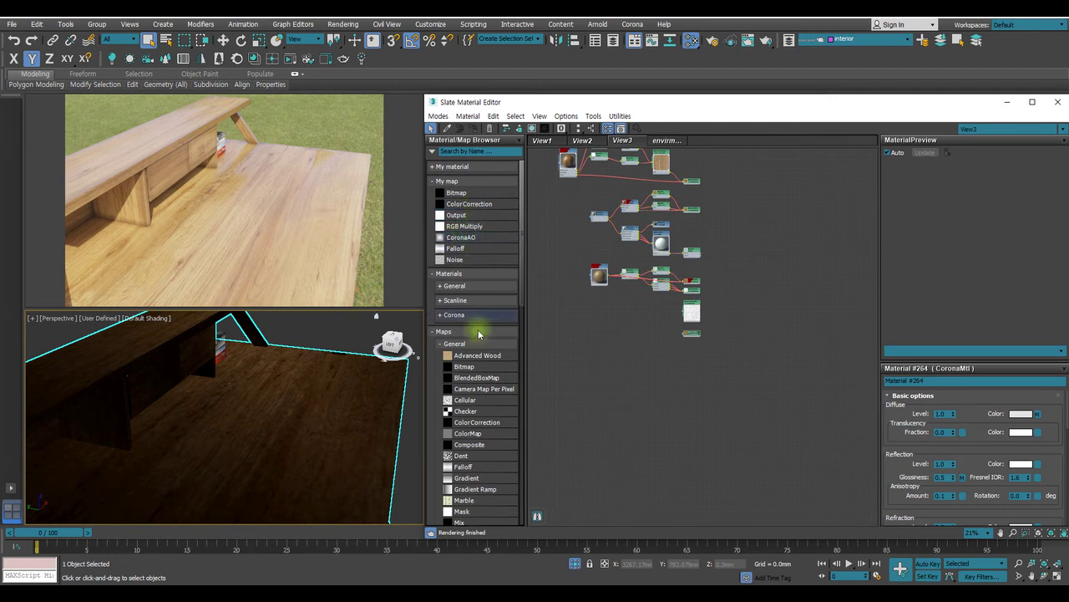
# Add the CoronaMix map below CoronaAO in the My map group, and add the general Mix map to the same group
pyautogui.scroll(-5, 475, 348)
pyautogui.scroll(-3, 476, 347)
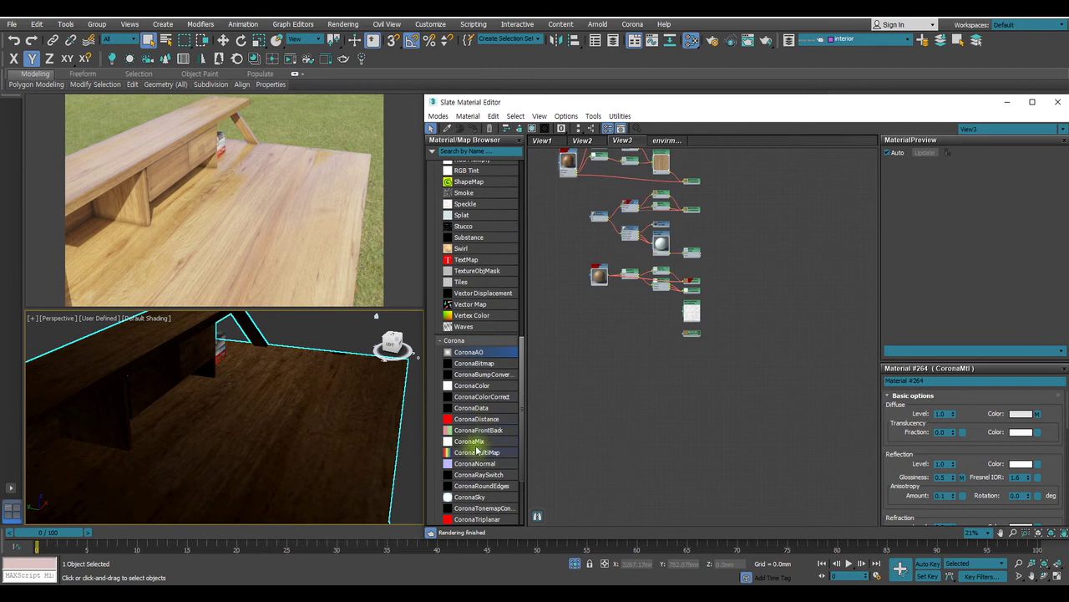
pyautogui.moveTo(466, 445); pyautogui.dragTo(468, 198)
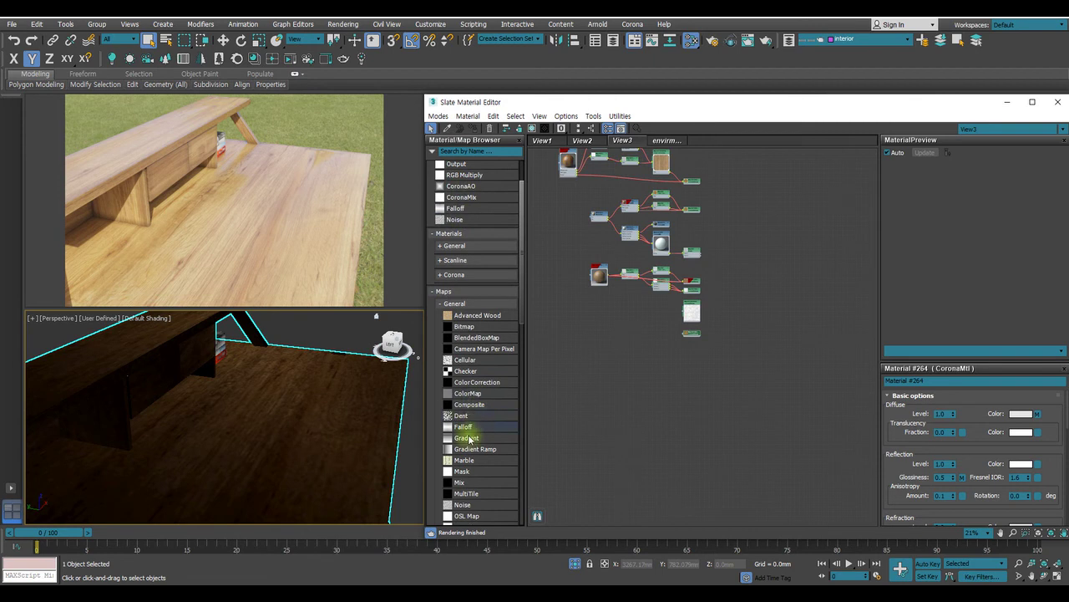
pyautogui.moveTo(460, 484); pyautogui.dragTo(464, 216)
pyautogui.scroll(-7, 478, 270)
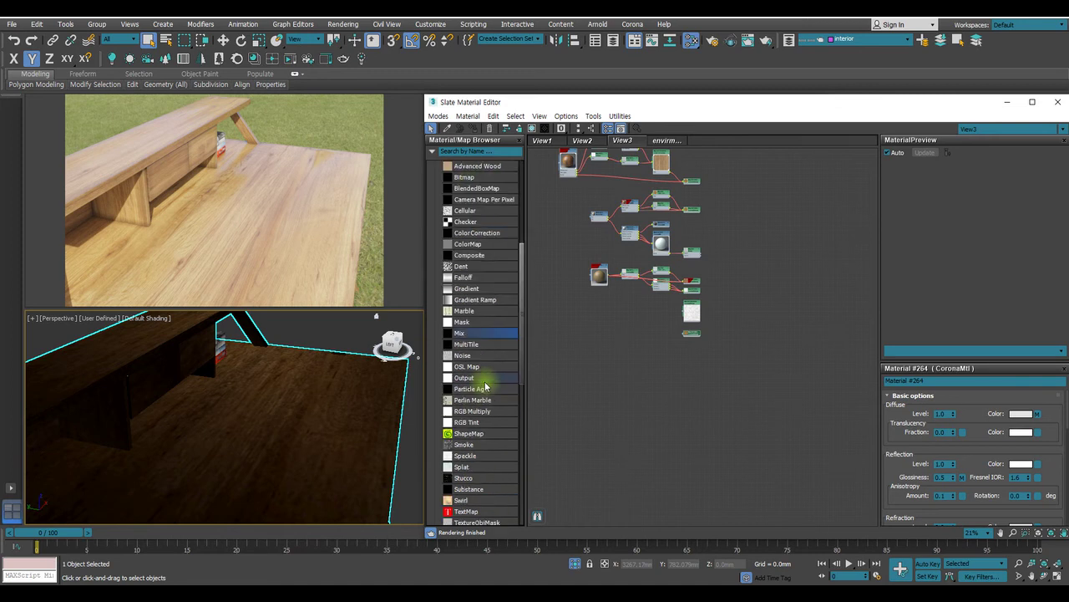
# Add the CoronaMultiMap map to the My map group between Mix and Falloff
pyautogui.scroll(-6, 485, 385)
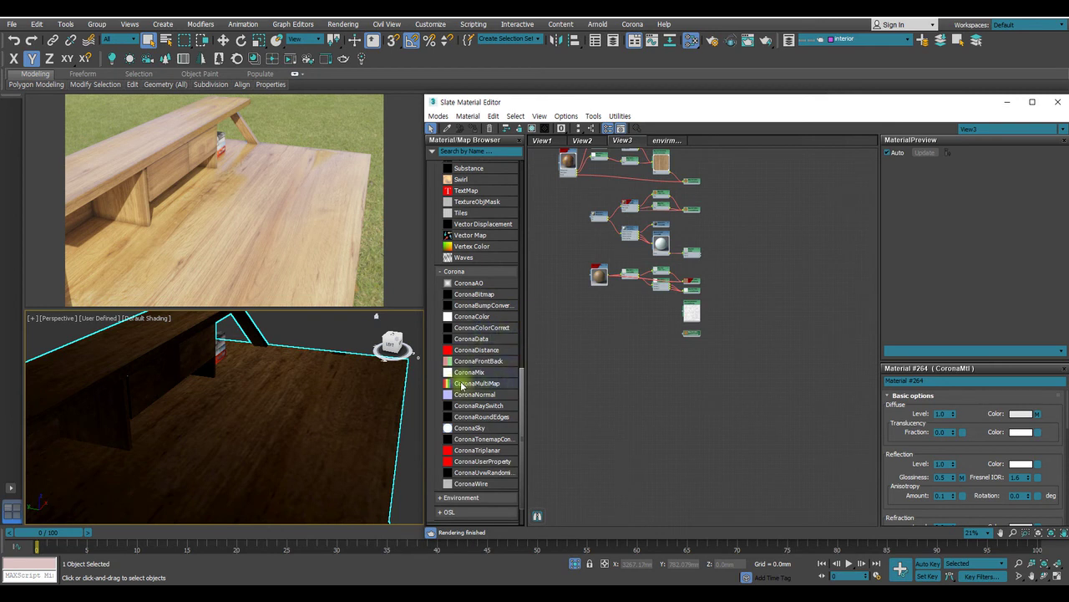
pyautogui.moveTo(462, 385); pyautogui.dragTo(463, 258)
pyautogui.scroll(-15, 466, 359)
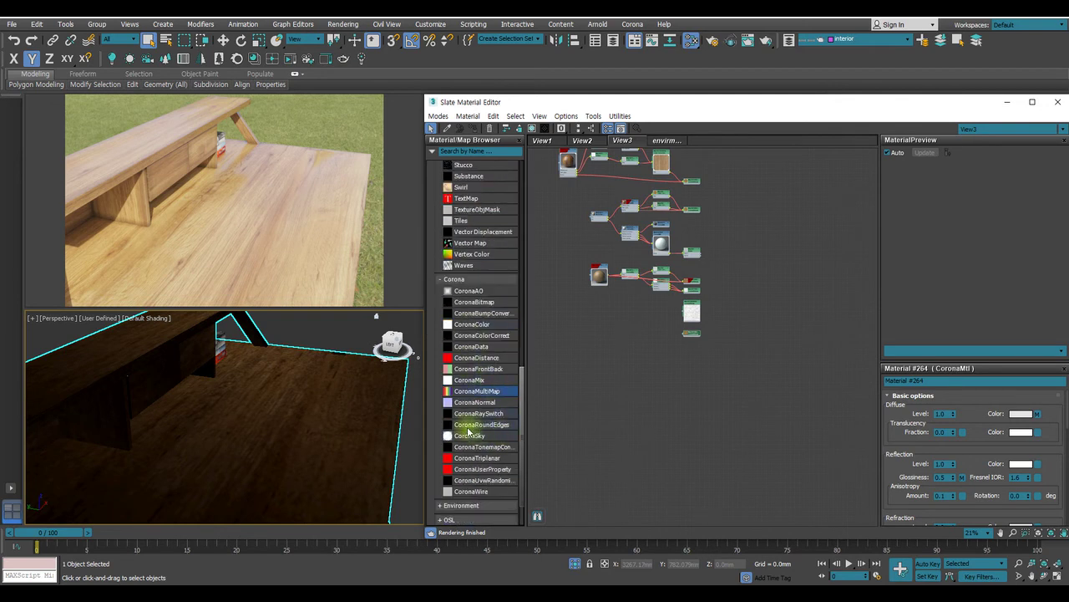
pyautogui.moveTo(228, 140)
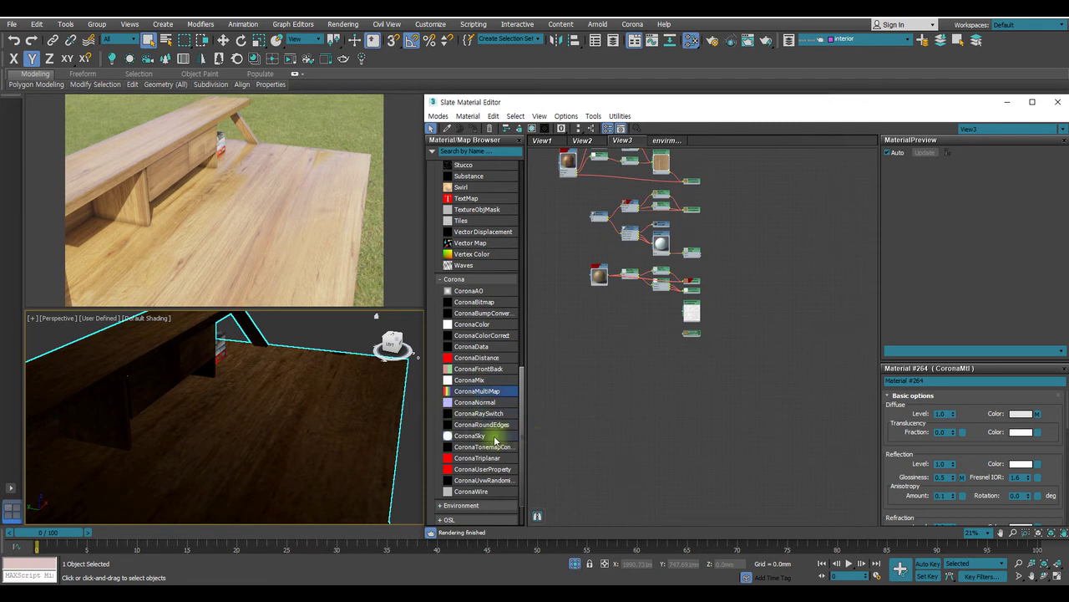
# Collapse the My material and My map groups in the material/map browser
pyautogui.scroll(1, 495, 441)
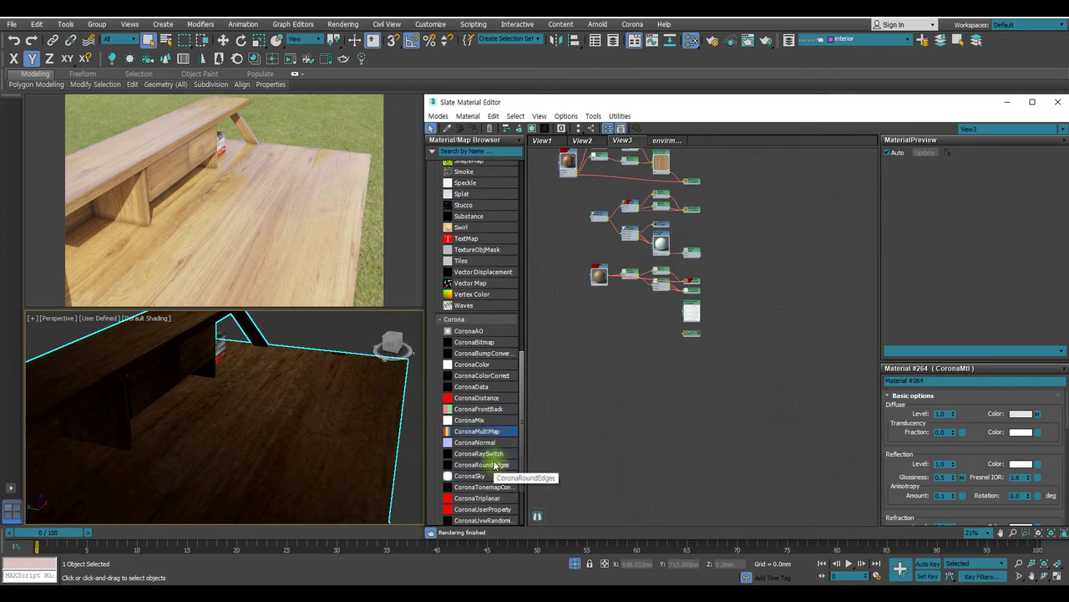
pyautogui.scroll(3, 496, 464)
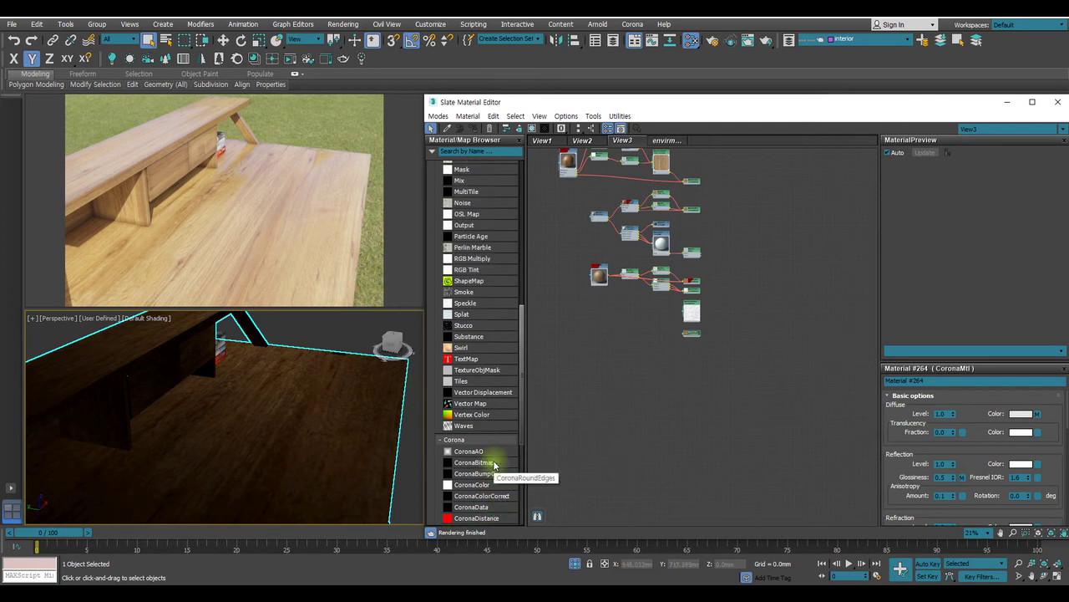
pyautogui.scroll(1, 480, 401)
pyautogui.scroll(5, 480, 401)
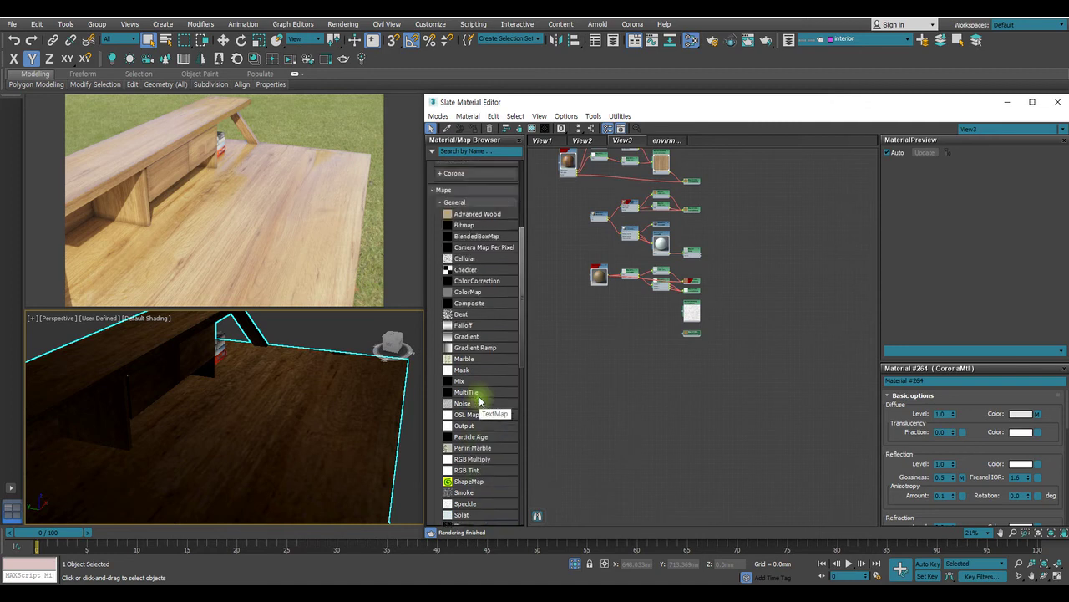
pyautogui.scroll(1, 481, 401)
pyautogui.scroll(3, 480, 401)
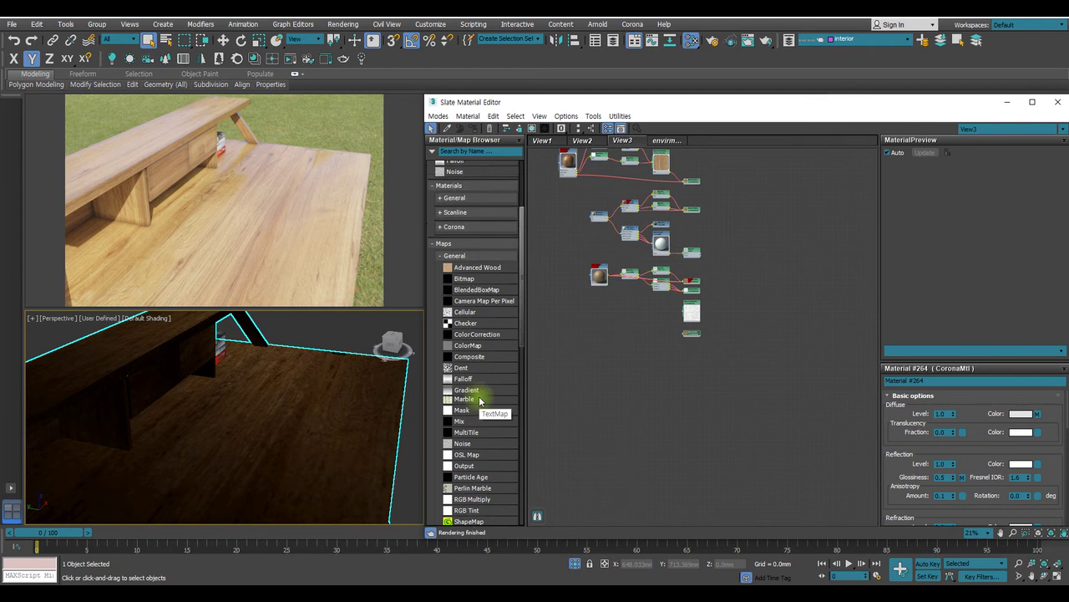
pyautogui.click(433, 182)
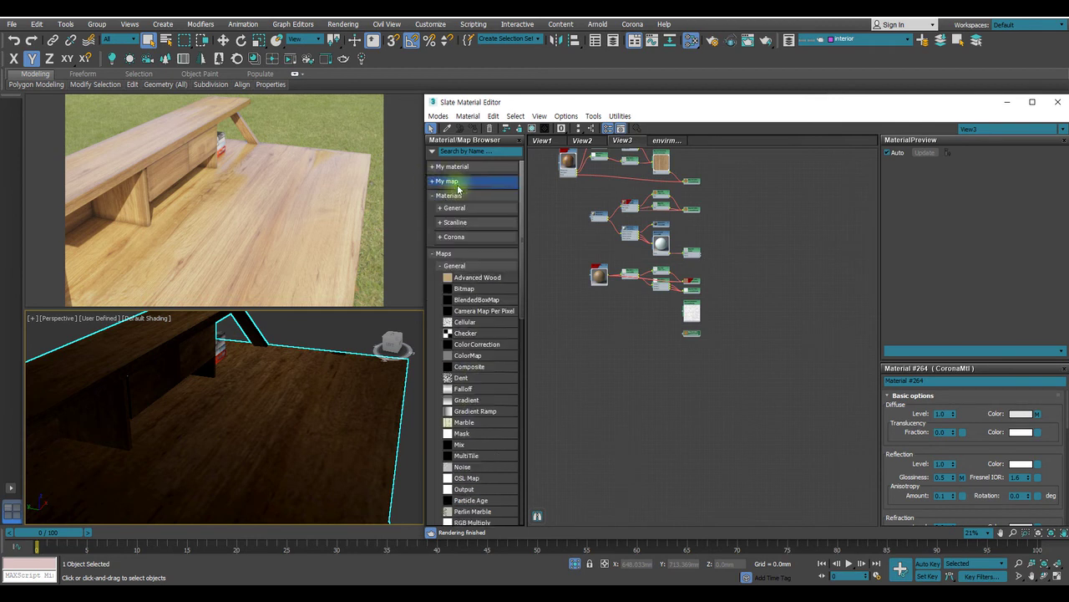
# Save the material/map browser layout as a layout file in the ETC folder
pyautogui.click(432, 151)
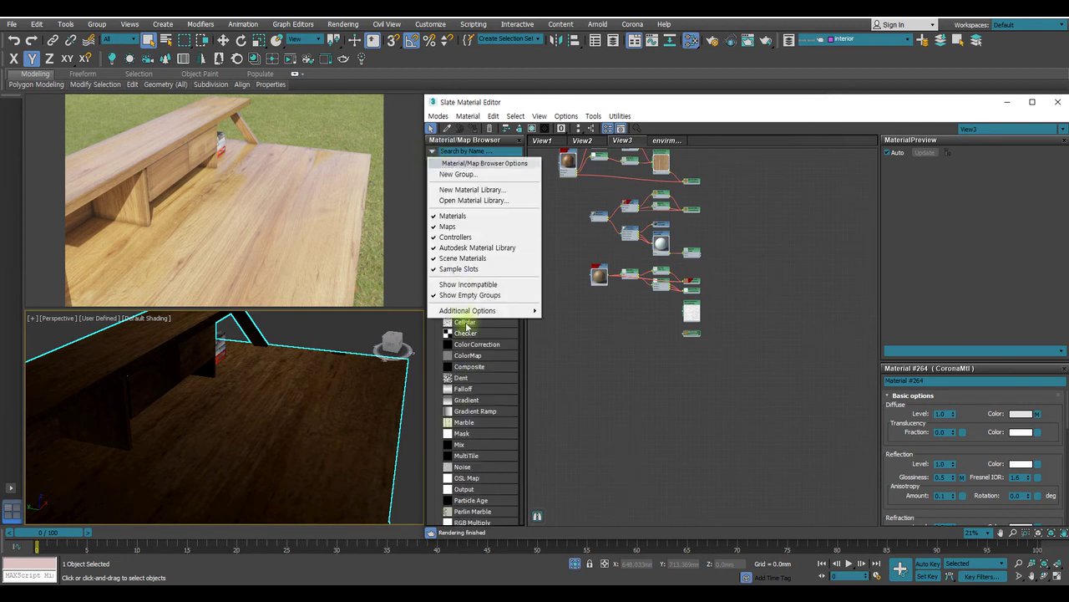
pyautogui.moveTo(466, 314)
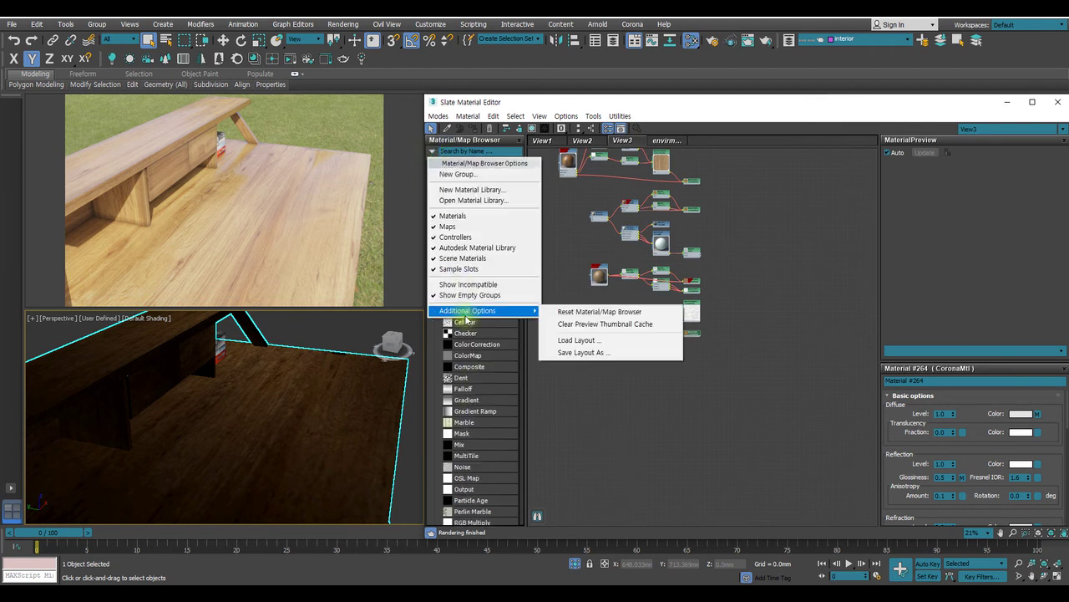
pyautogui.click(581, 352)
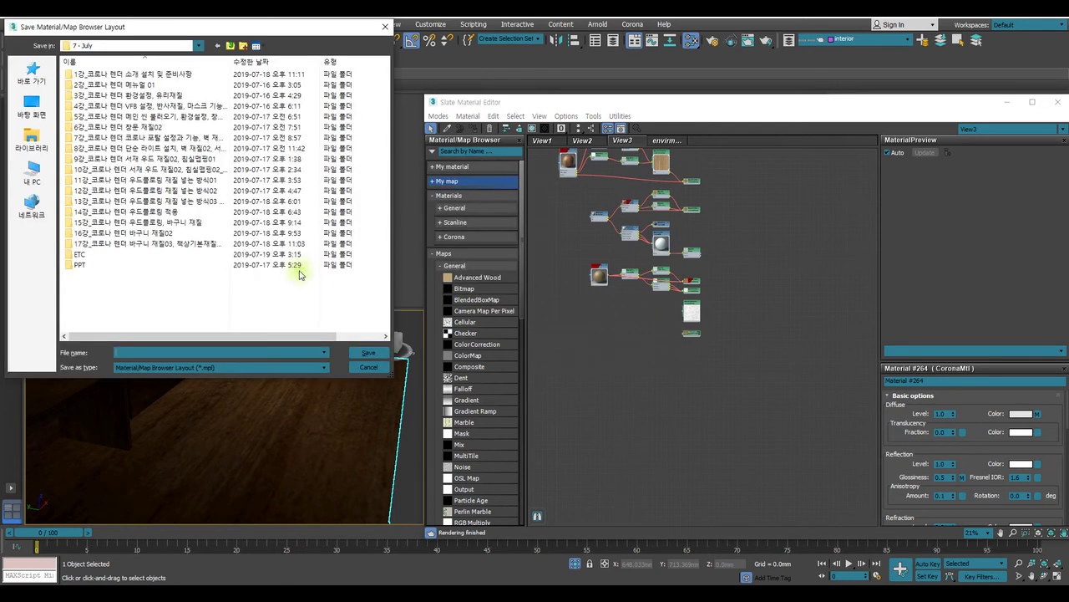
pyautogui.doubleClick(81, 253)
pyautogui.click(92, 171)
pyautogui.click(368, 352)
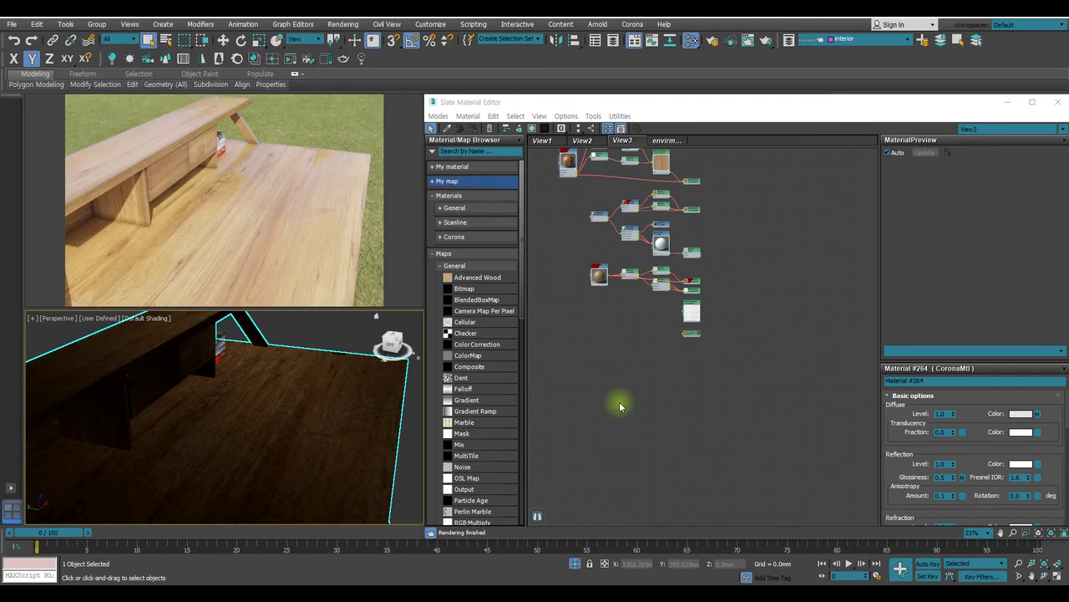
# Look up the additional browser option for loading a saved layout, and leave it unused
pyautogui.click(433, 152)
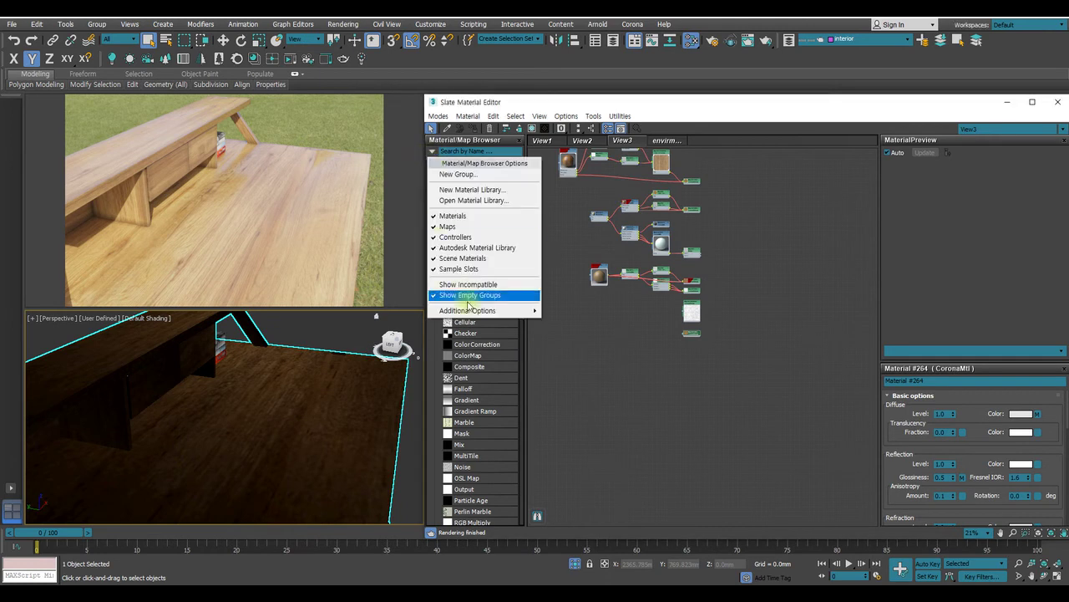
pyautogui.moveTo(468, 310)
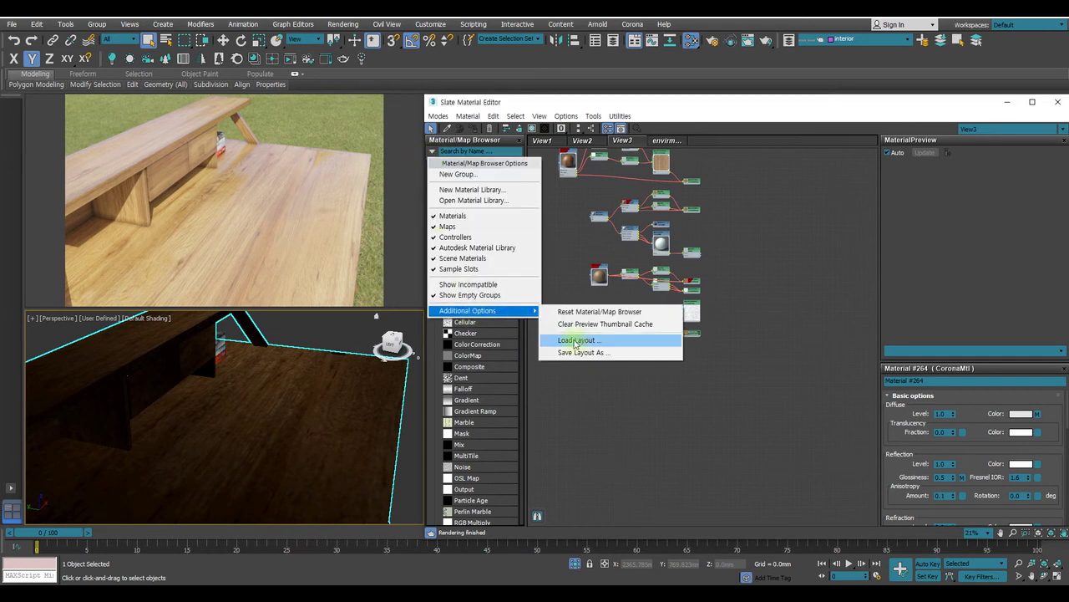
pyautogui.click(613, 381)
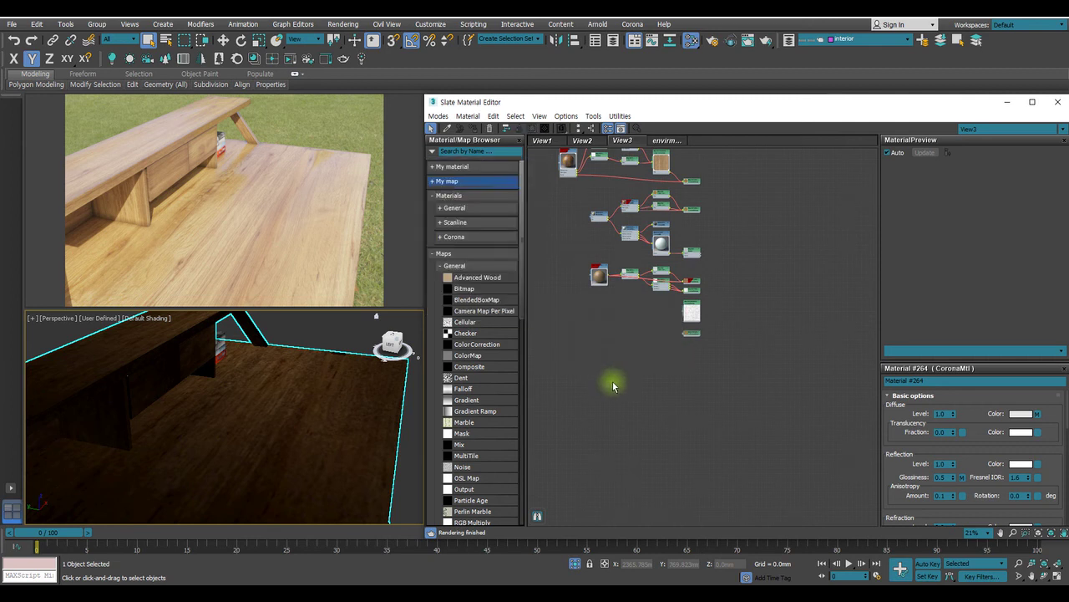
# Expand the My map and My material groups to list their contents
pyautogui.scroll(2, 692, 313)
pyautogui.scroll(4, 692, 314)
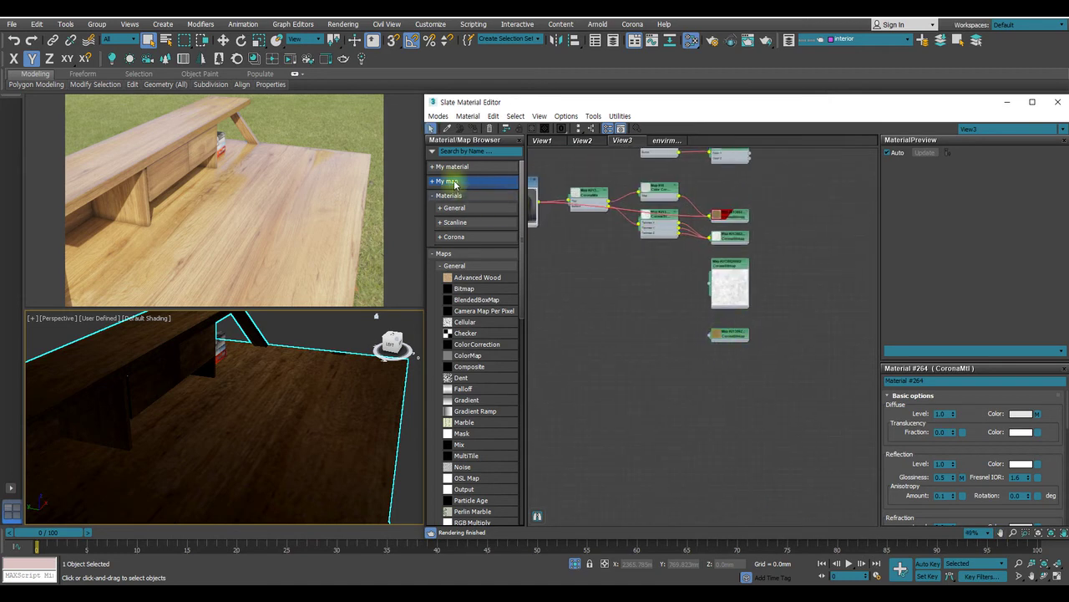
pyautogui.click(436, 180)
pyautogui.click(437, 167)
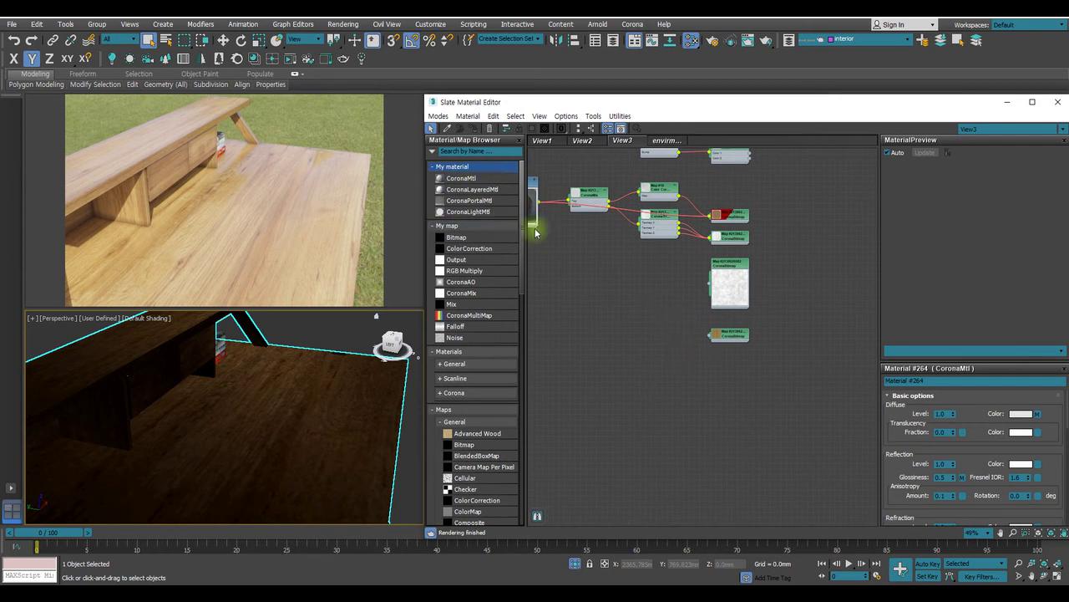
# Add a CoronaLayeredMtl from the My material group to the node view and place the loose wood bitmap node beside it
pyautogui.moveTo(448, 192); pyautogui.dragTo(804, 342)
pyautogui.moveTo(739, 335); pyautogui.dragTo(685, 329)
pyautogui.moveTo(703, 339); pyautogui.dragTo(612, 323, button='middle')
pyautogui.moveTo(711, 330); pyautogui.dragTo(656, 312)
pyautogui.scroll(2, 599, 319)
pyautogui.moveTo(616, 317); pyautogui.dragTo(641, 310, button='middle')
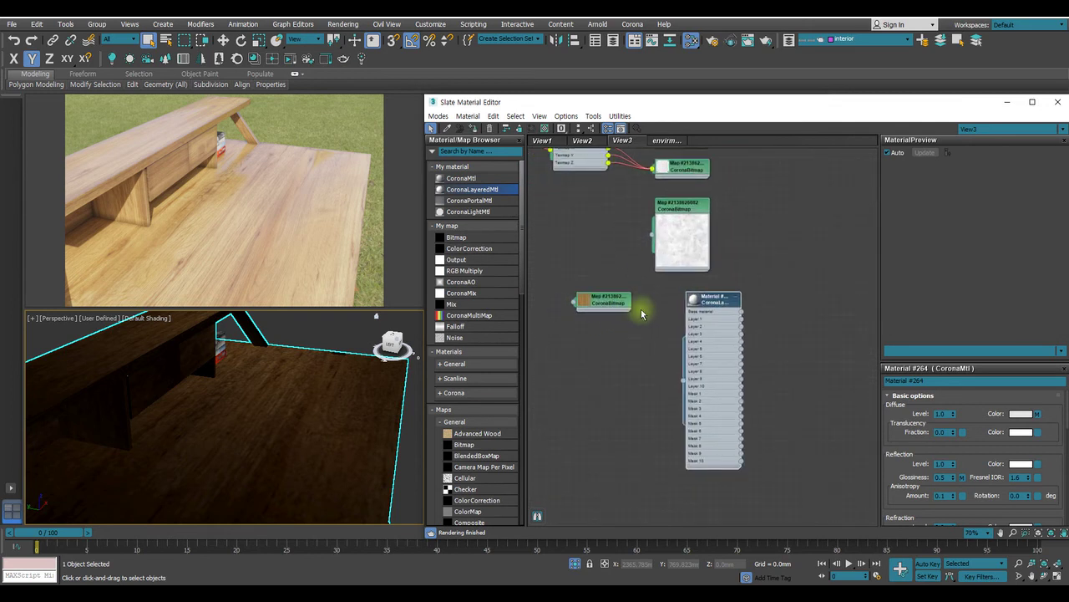
# Open the layered material's parameters and enlarge its node preview, reviewing the base material, layer and mask slots
pyautogui.doubleClick(717, 298)
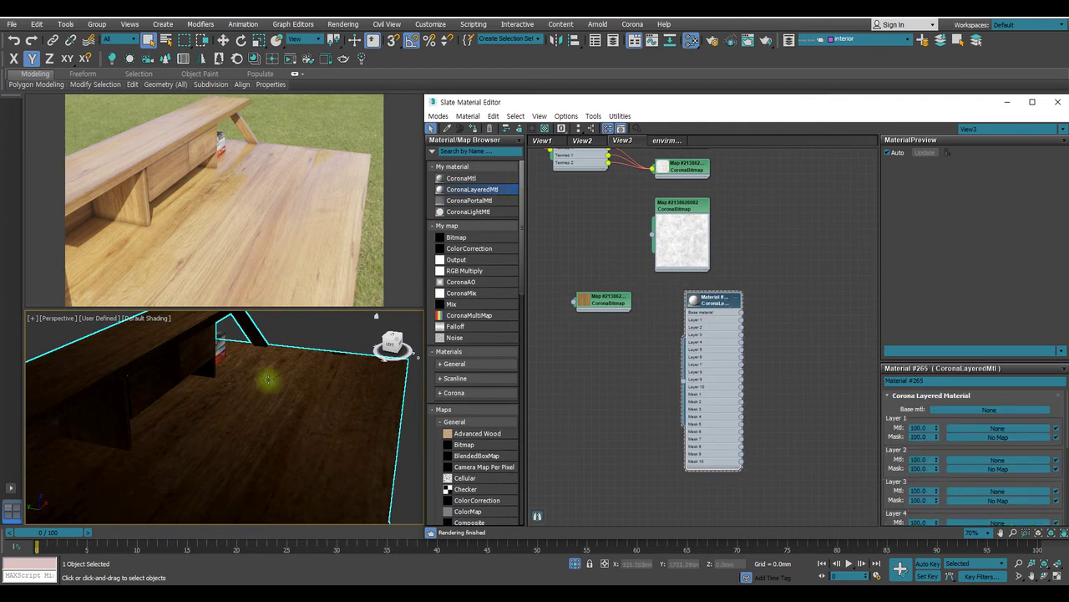
pyautogui.doubleClick(695, 301)
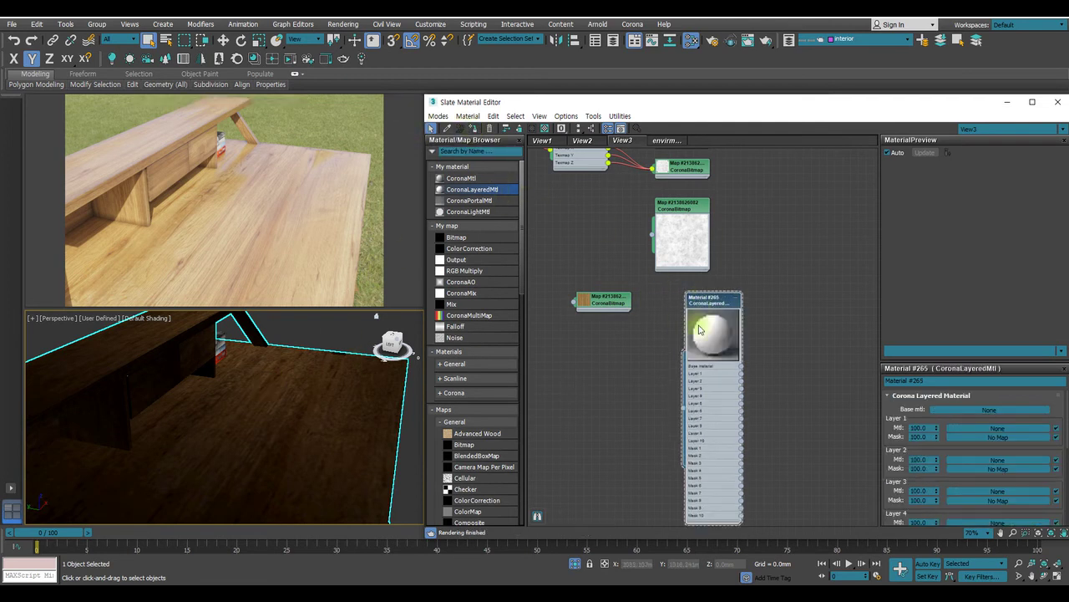
pyautogui.click(990, 431)
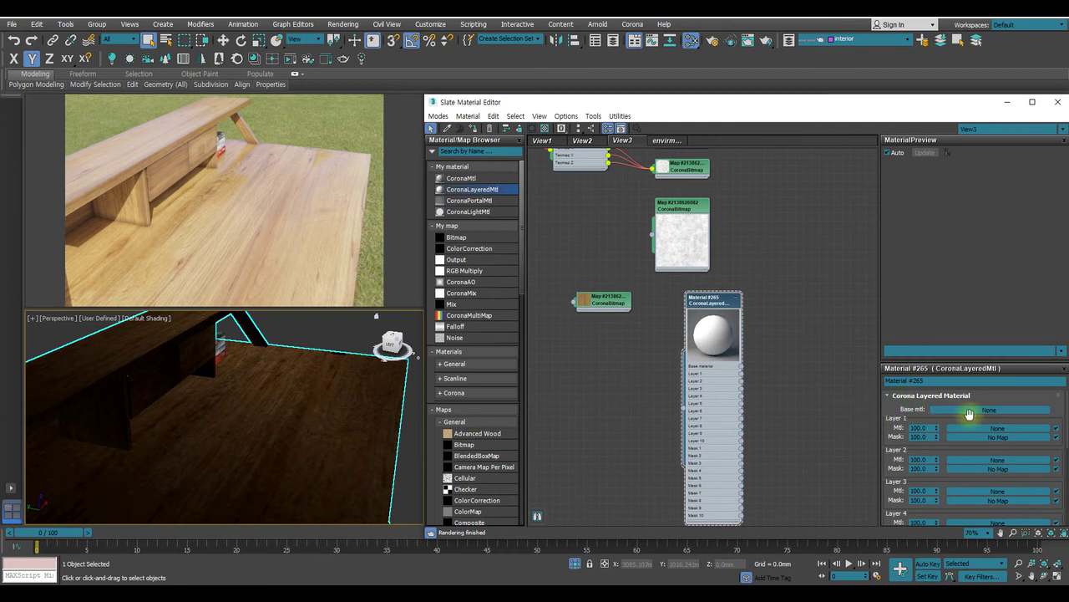
pyautogui.scroll(-1, 919, 411)
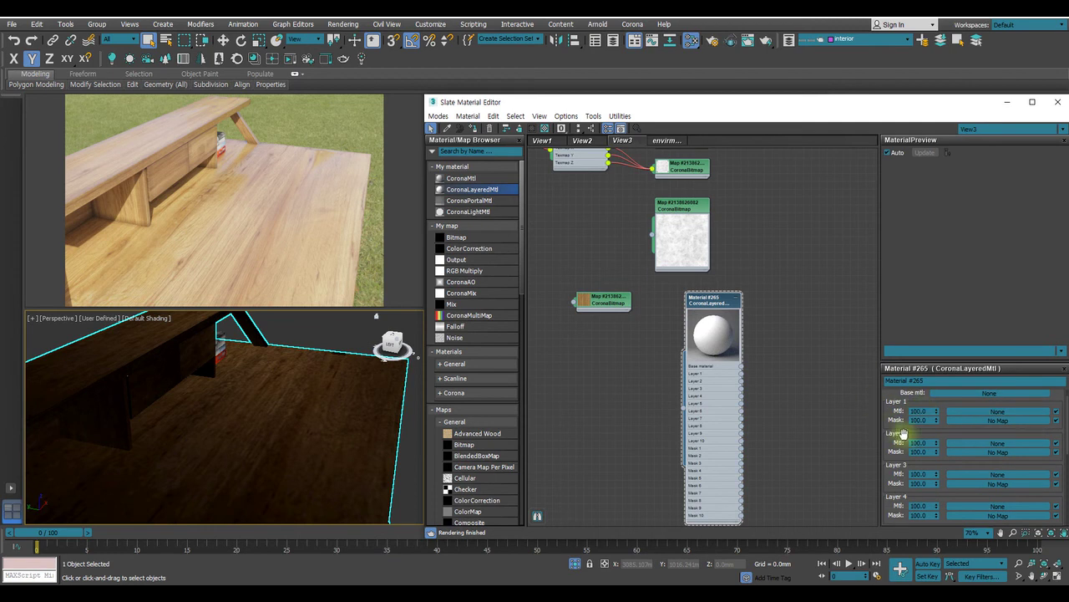
pyautogui.scroll(1, 938, 410)
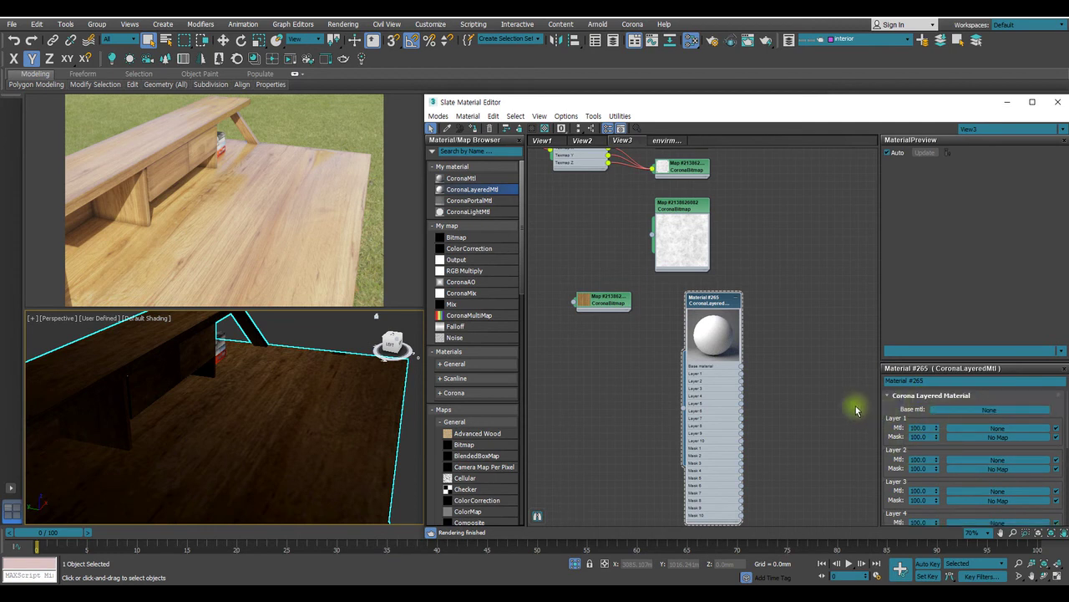
pyautogui.click(921, 428)
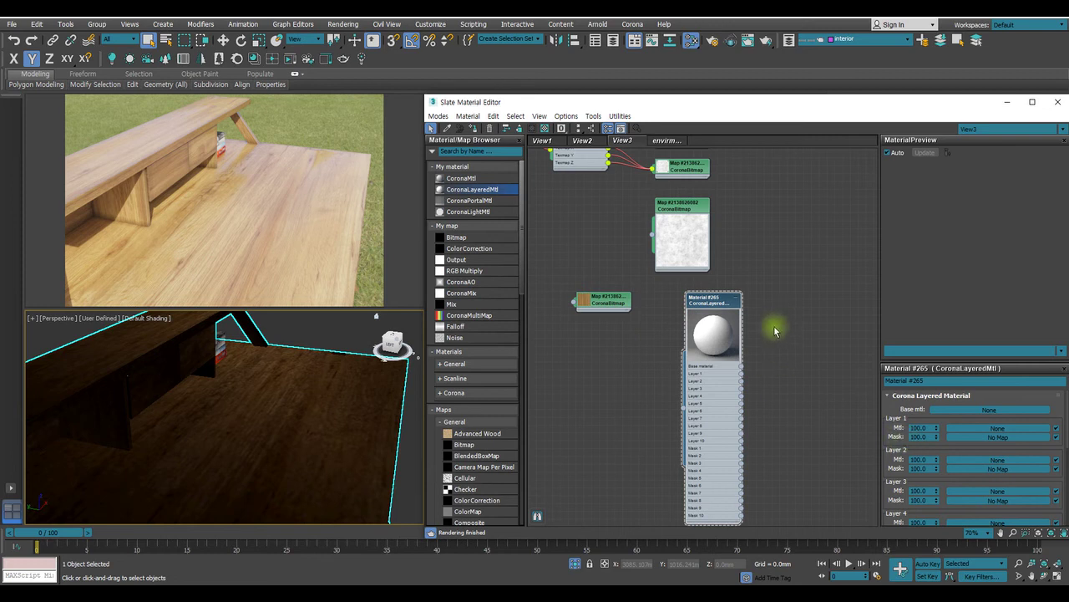
# Rearrange the nodes so the layered material sits below the existing desk material and the wood bitmap is to its right
pyautogui.moveTo(618, 291); pyautogui.dragTo(812, 306)
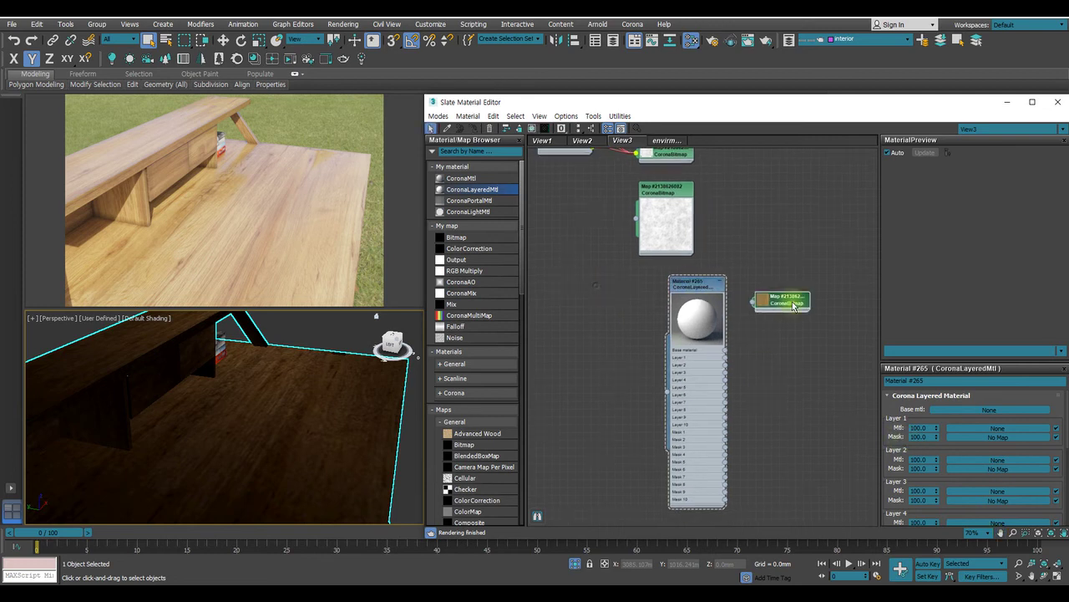
pyautogui.scroll(-2, 786, 305)
pyautogui.moveTo(729, 309); pyautogui.dragTo(859, 311, button='middle')
pyautogui.moveTo(735, 294); pyautogui.dragTo(648, 294)
pyautogui.moveTo(687, 303); pyautogui.dragTo(604, 304, button='middle')
pyautogui.moveTo(814, 308); pyautogui.dragTo(631, 296)
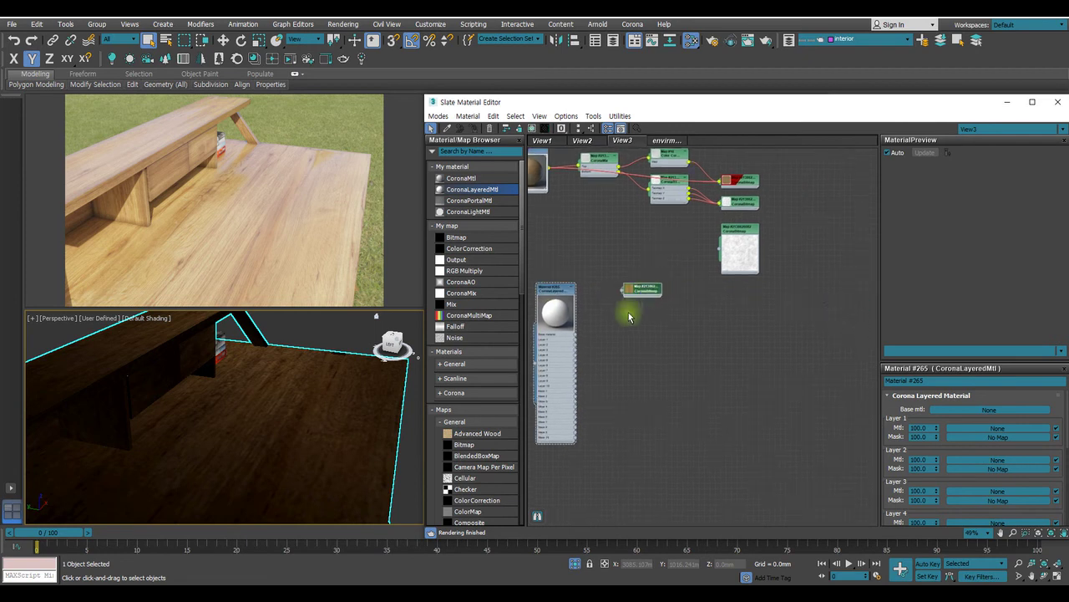
pyautogui.moveTo(585, 310); pyautogui.dragTo(668, 323, button='middle')
# Add a CoronaMtl below the wood bitmap and connect it to the layered material's Base material slot
pyautogui.click(467, 201)
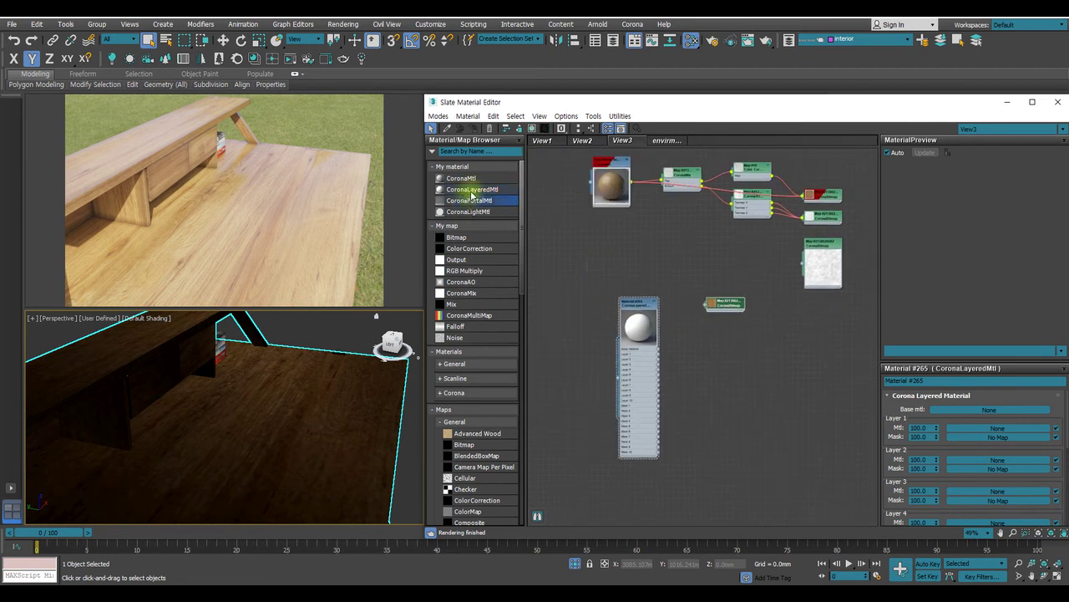
pyautogui.moveTo(465, 179); pyautogui.dragTo(727, 326)
pyautogui.scroll(2, 739, 353)
pyautogui.moveTo(788, 371); pyautogui.dragTo(792, 321, button='middle')
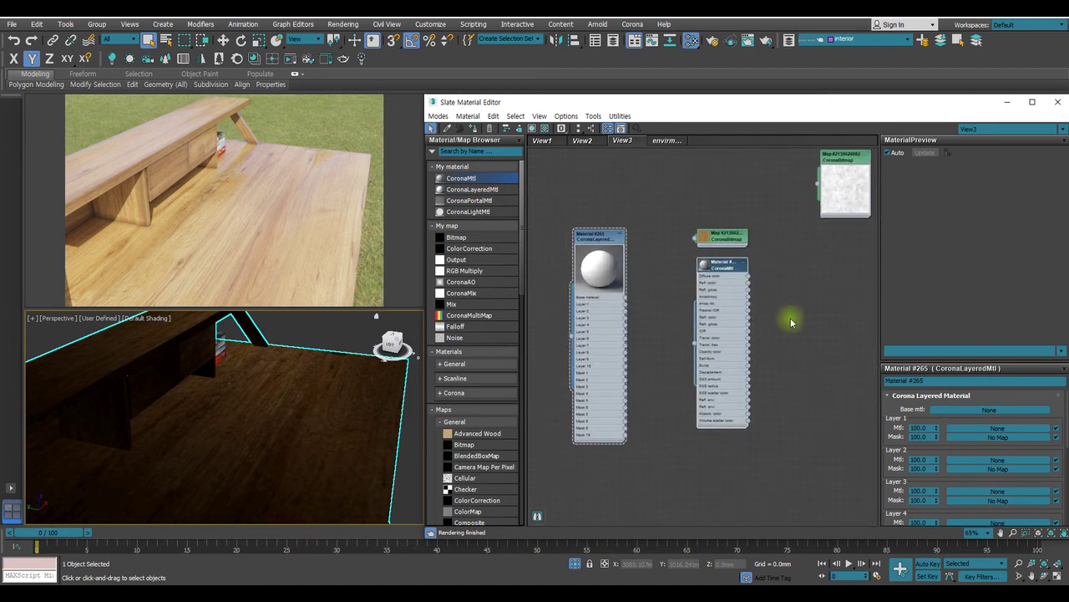
pyautogui.moveTo(695, 342); pyautogui.dragTo(629, 299)
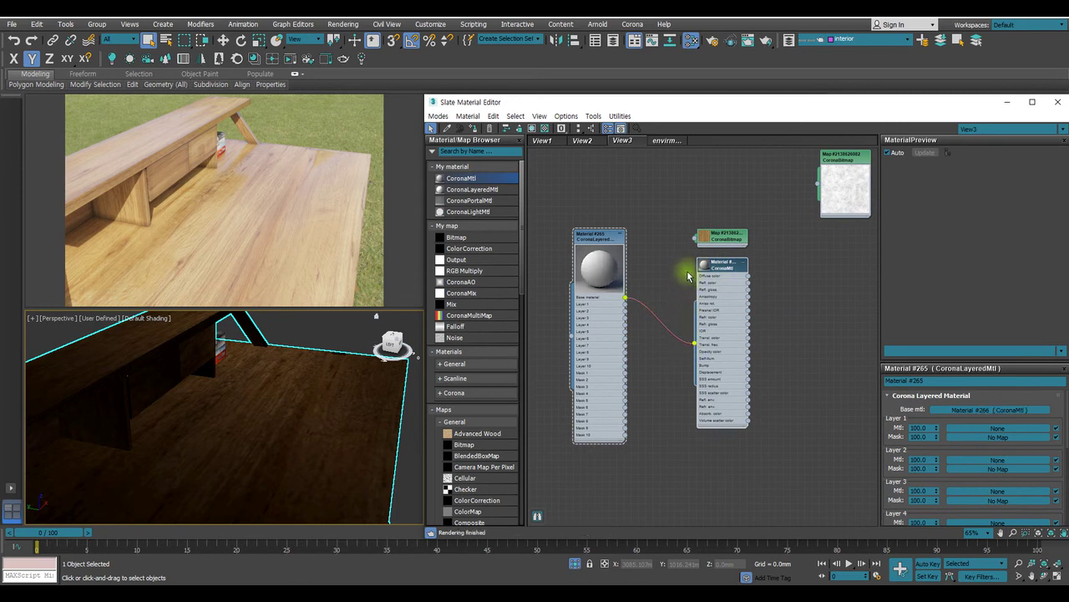
# Assign the layered material to the selected desk and connect the wood bitmap to the CoronaMtl's Diffuse color
pyautogui.click(601, 243)
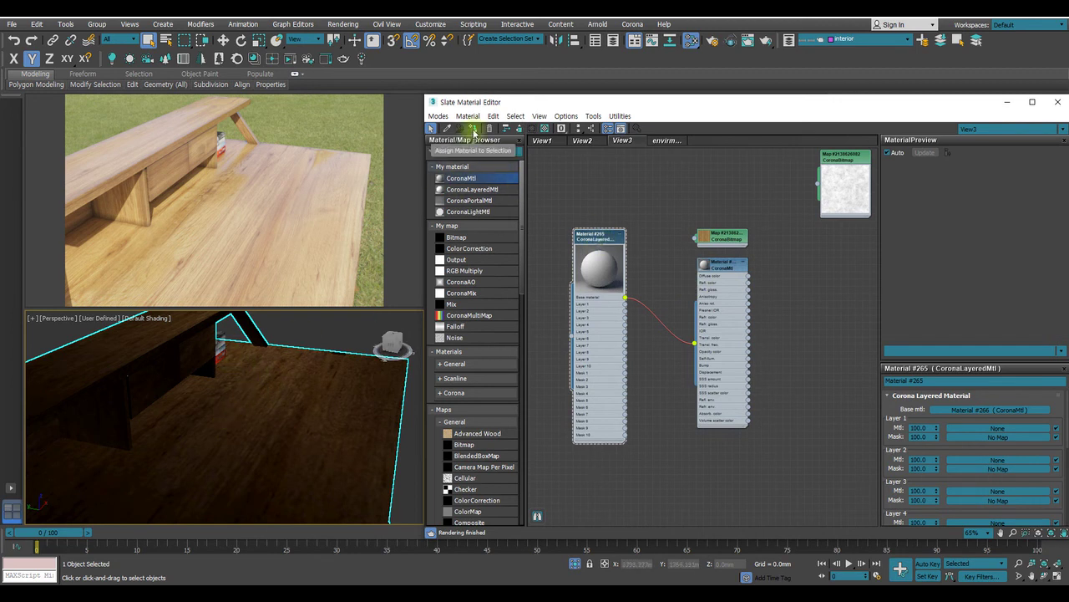
pyautogui.click(473, 130)
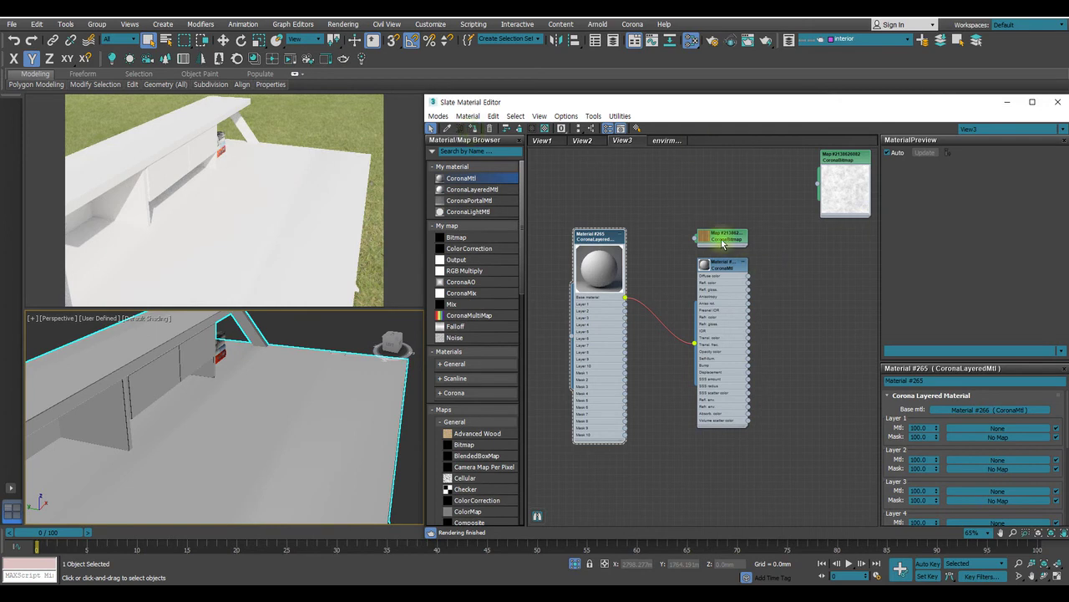
pyautogui.scroll(1, 724, 281)
pyautogui.moveTo(720, 228); pyautogui.dragTo(755, 280)
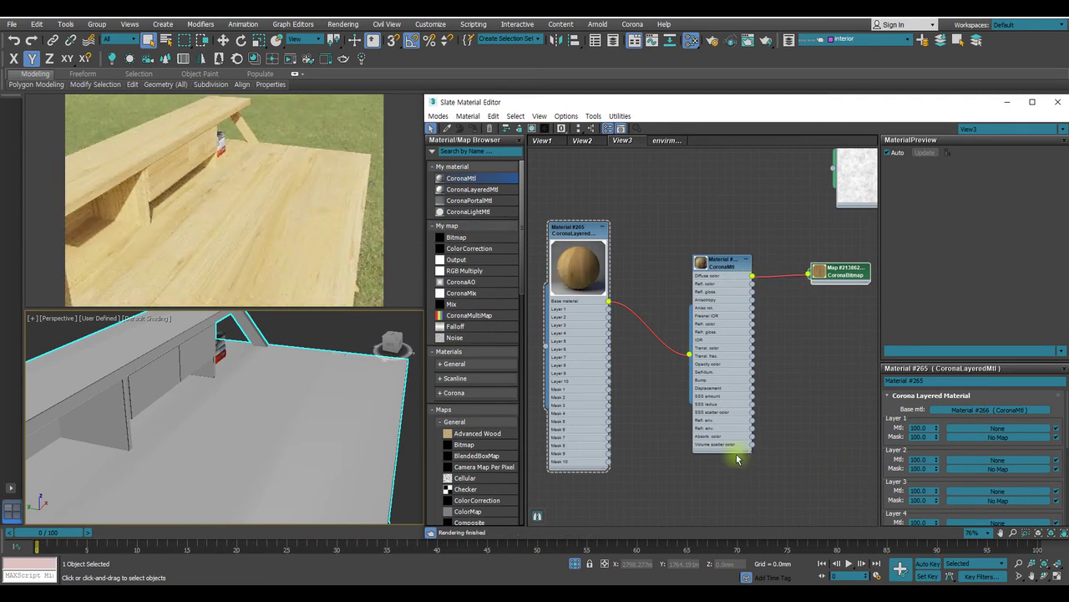
# Hide the unused input slots of the CoronaMtl node connected as base material
pyautogui.moveTo(750, 456); pyautogui.dragTo(752, 408)
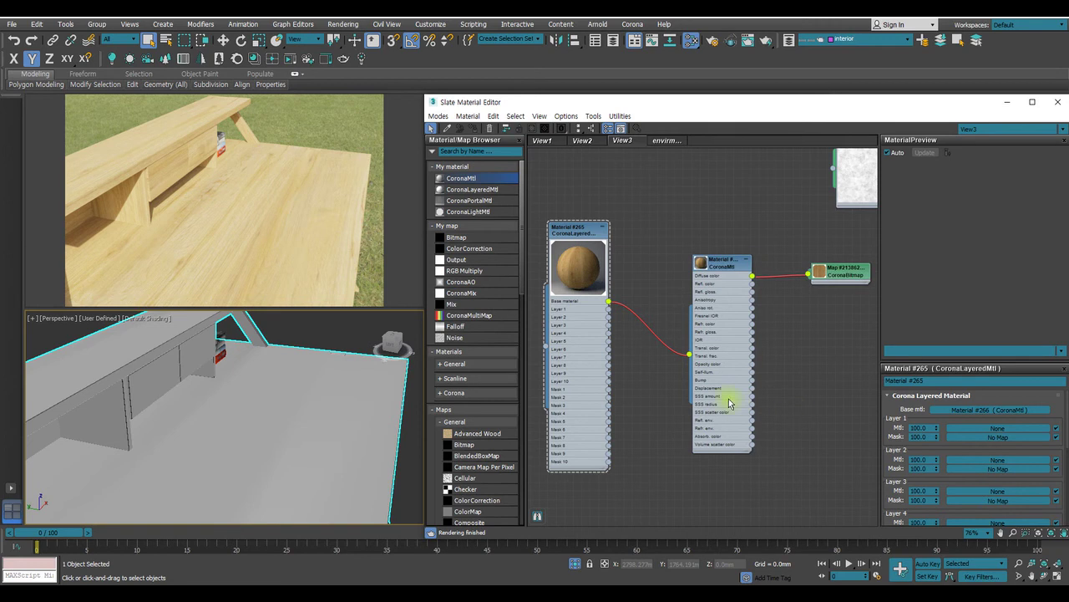
pyautogui.moveTo(709, 369); pyautogui.dragTo(732, 347, button='middle')
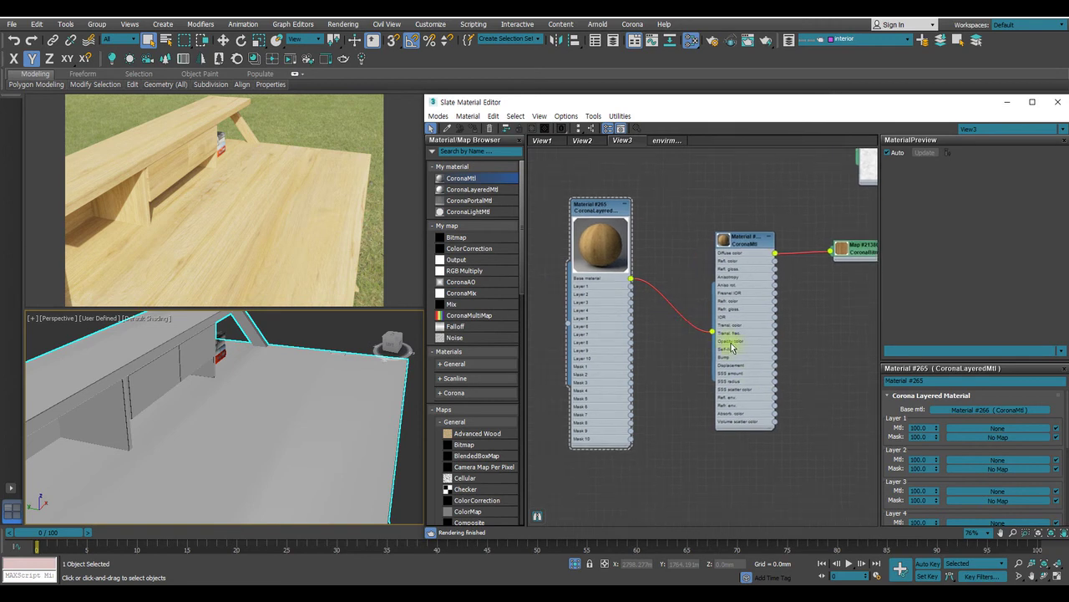
pyautogui.click(750, 243)
pyautogui.press('h')
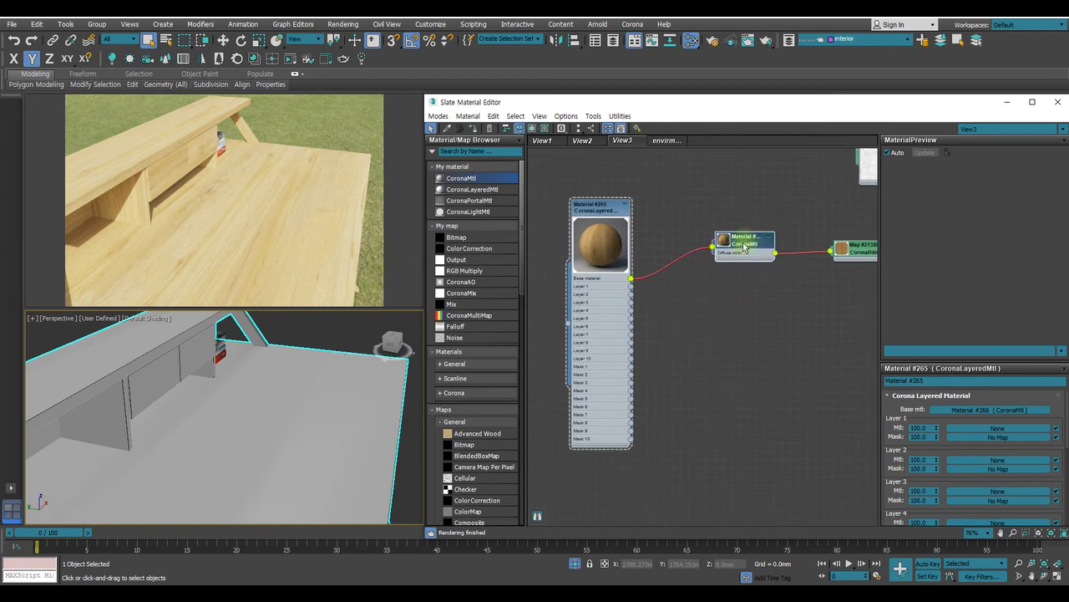
# Place a second CoronaMtl below the base one, connect it to the layered material's Layer 1 slot and set that layer's Mtl amount to 50
pyautogui.keyDown('shift'); pyautogui.moveTo(751, 259); pyautogui.dragTo(811, 310); pyautogui.keyUp('shift')
pyautogui.moveTo(712, 294); pyautogui.dragTo(632, 285)
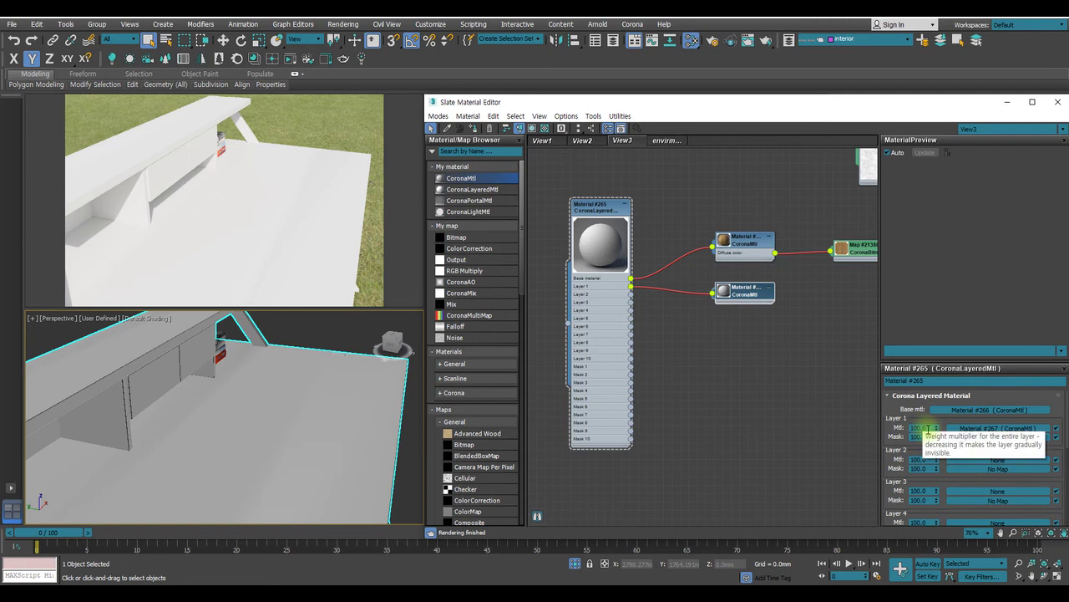
pyautogui.click(926, 428)
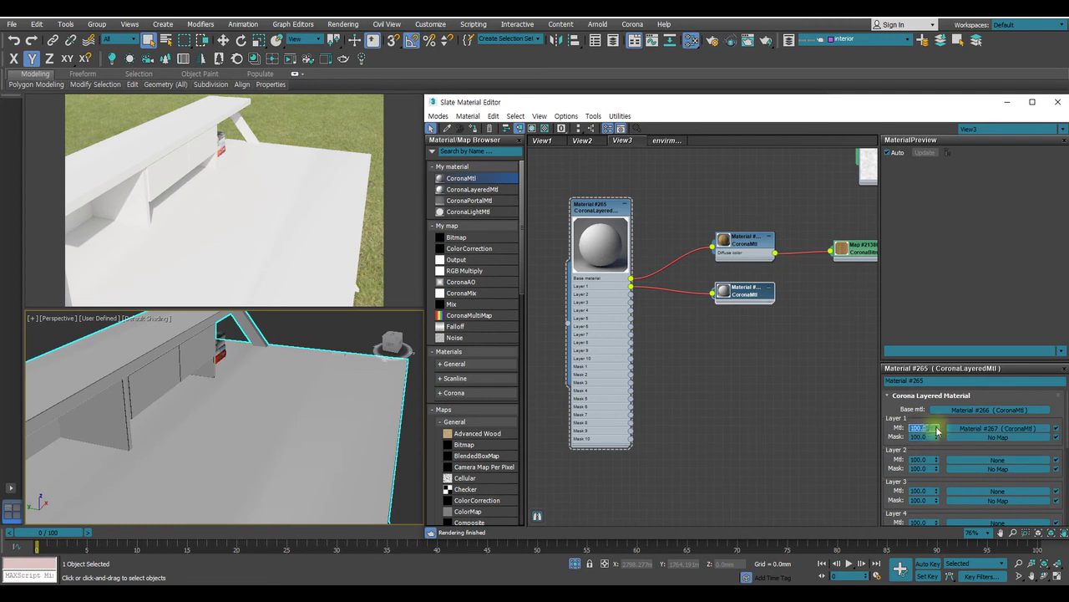
pyautogui.write('50')
pyautogui.press('Return')
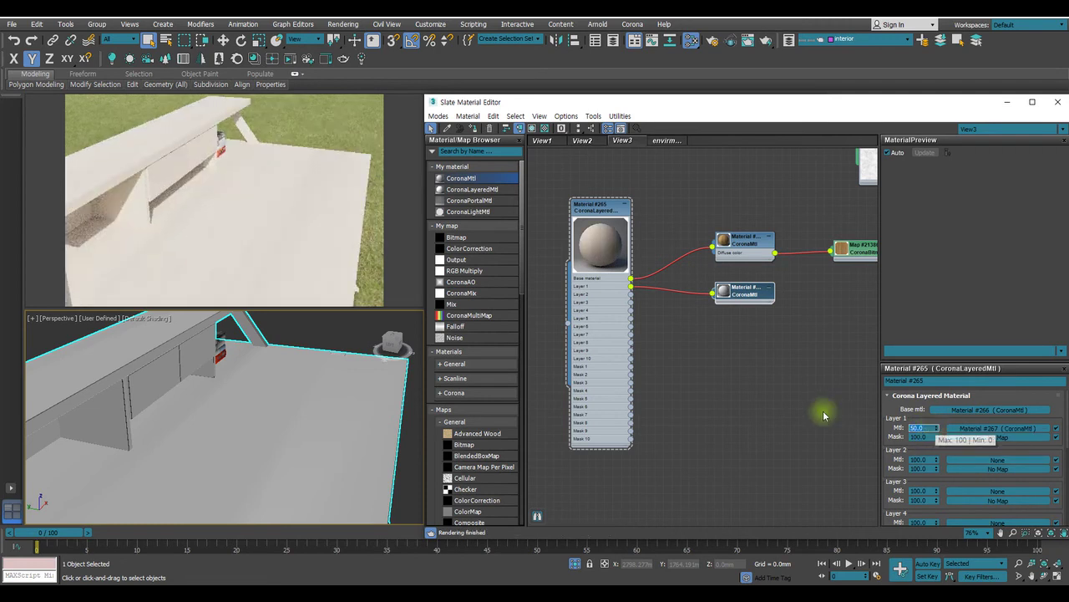
# Close the material preview pane to give the layered material's parameters more room
pyautogui.doubleClick(595, 241)
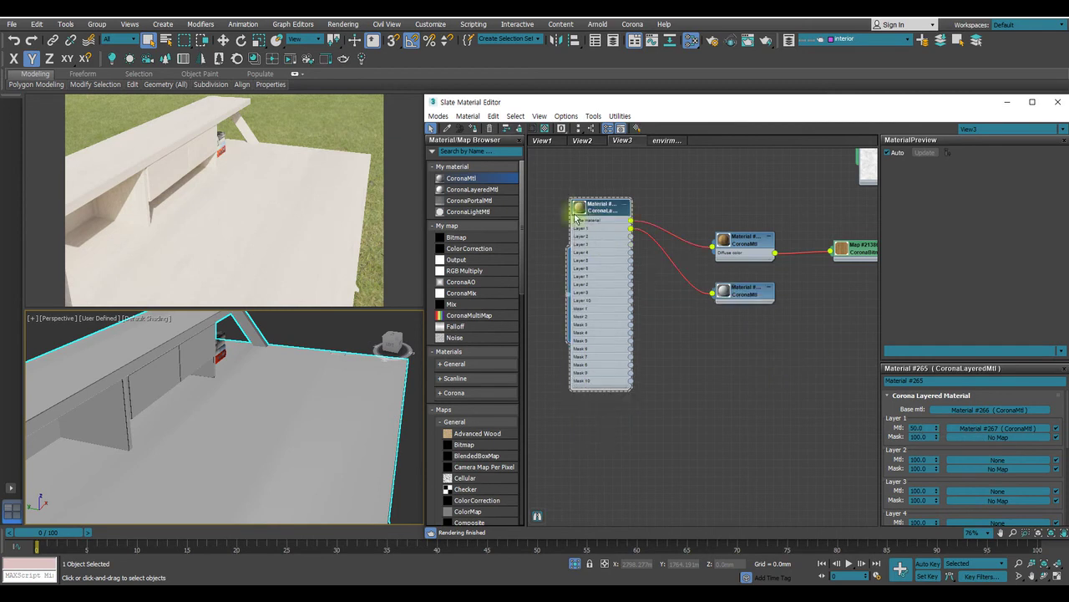
pyautogui.doubleClick(585, 209)
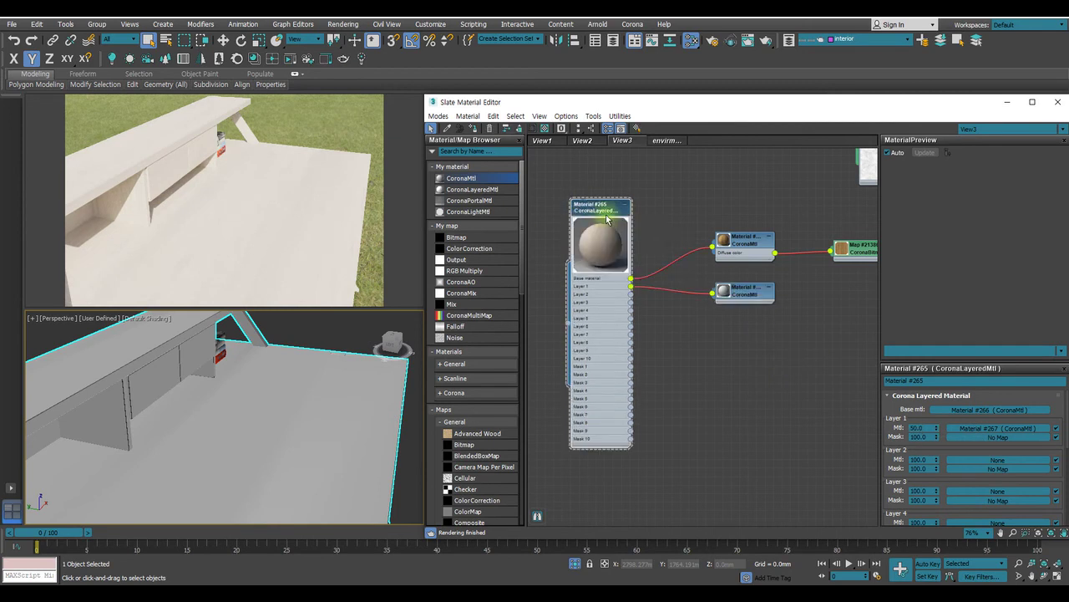
pyautogui.click(1064, 143)
pyautogui.moveTo(337, 223)
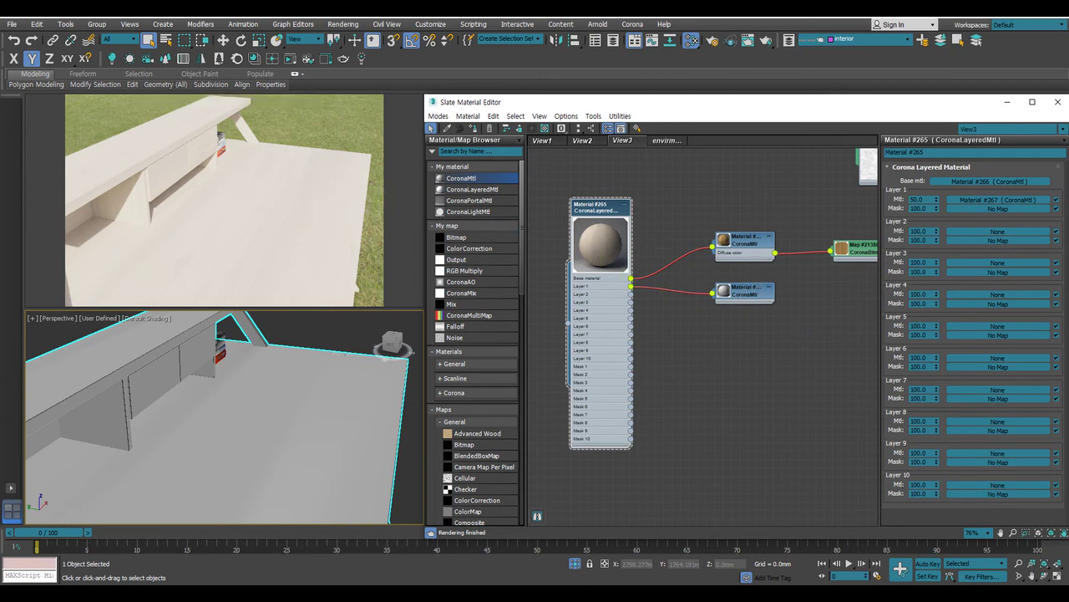
# Set the simple exposure to 5 EV in the Corona camera postprocessing settings and close the render setup
pyautogui.click(712, 48)
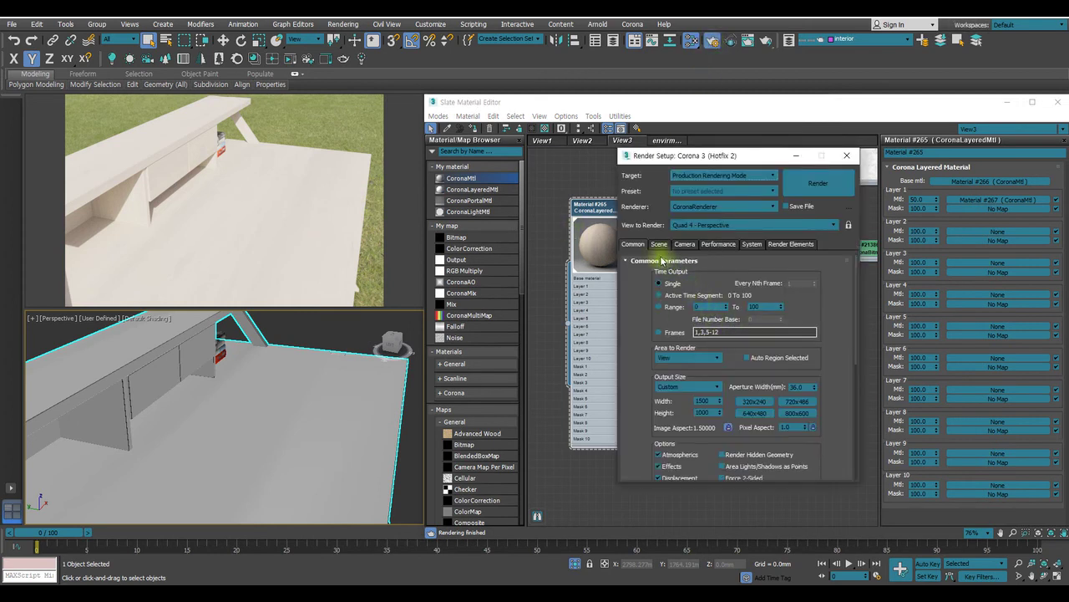
pyautogui.click(684, 244)
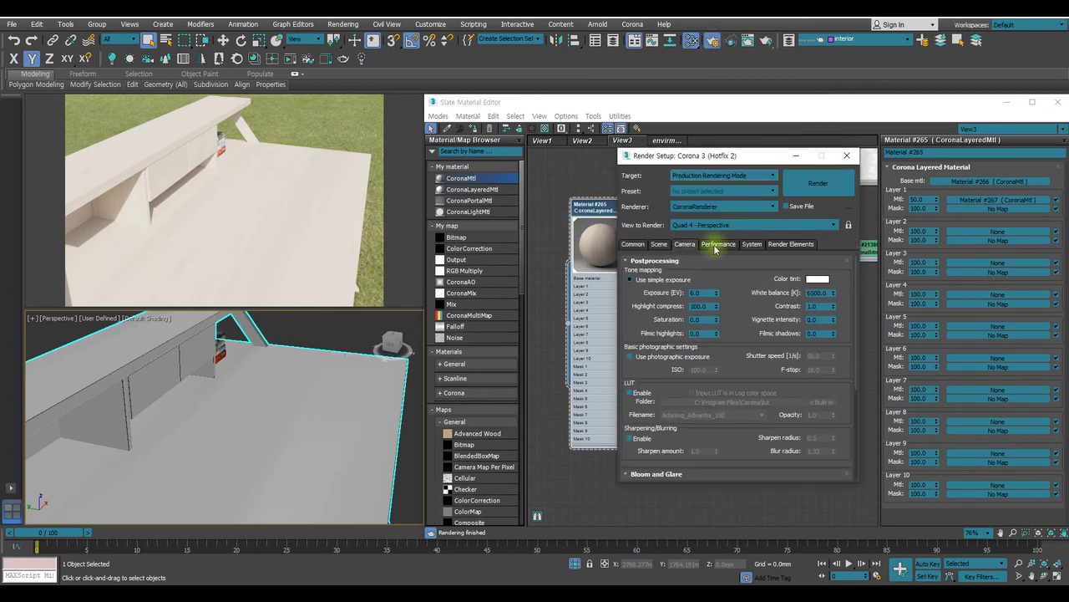
pyautogui.doubleClick(700, 293)
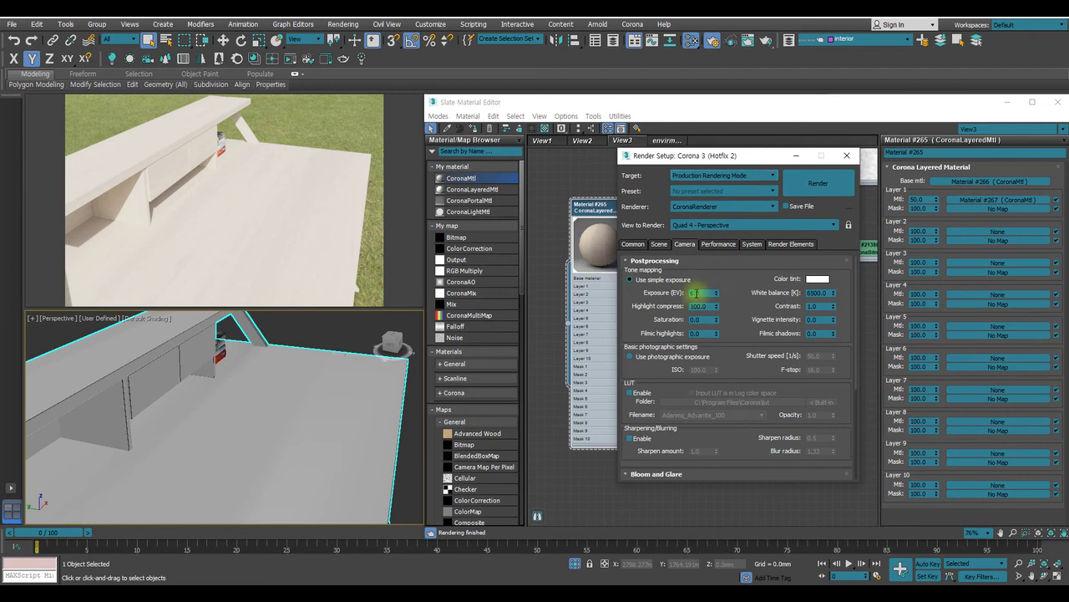
pyautogui.write('5')
pyautogui.press('Return')
pyautogui.write('4')
pyautogui.press('Return')
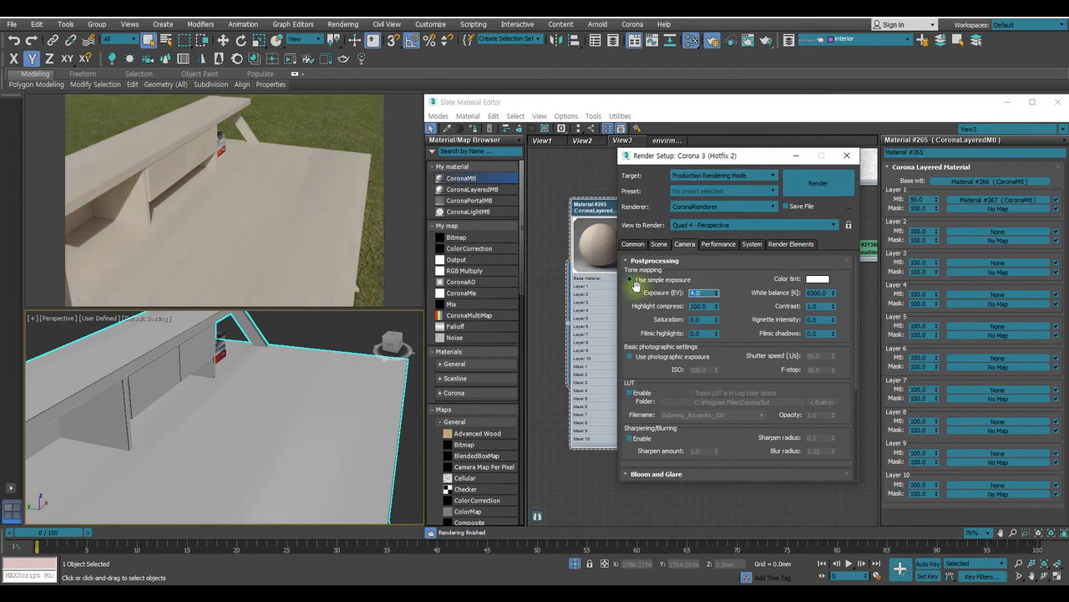
pyautogui.write('5')
pyautogui.press('Return')
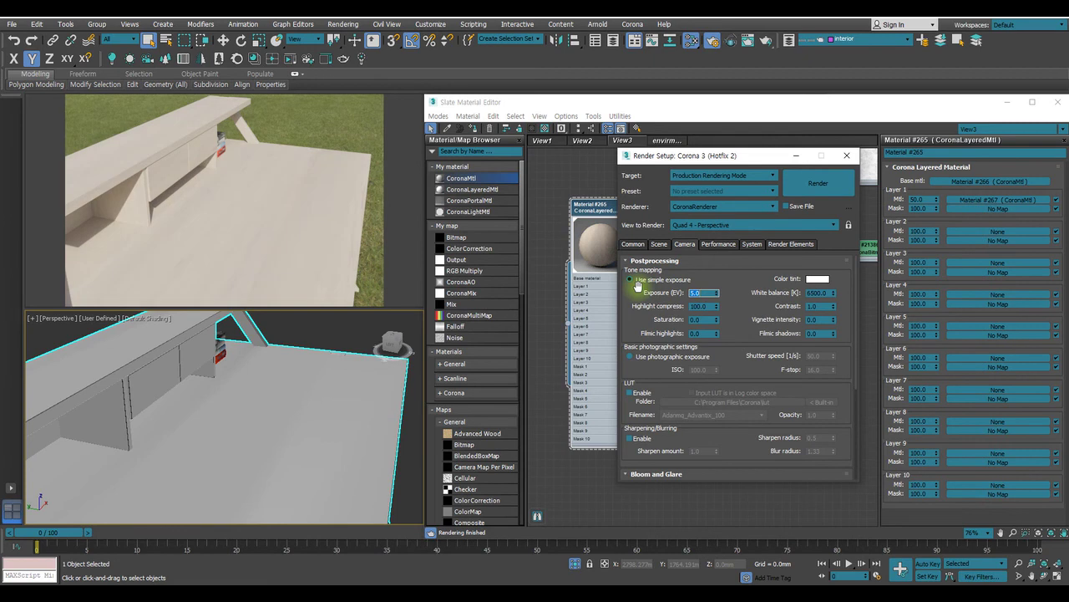
pyautogui.click(848, 157)
# Disconnect the wood bitmap from the base CoronaMtl's Diffuse color slot
pyautogui.scroll(2, 692, 315)
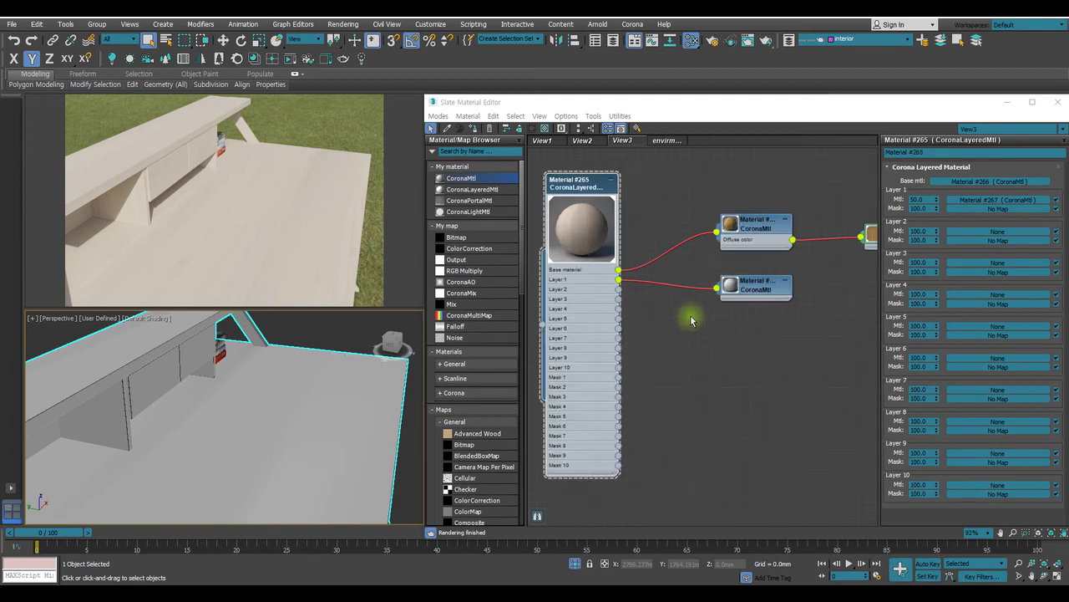
pyautogui.moveTo(736, 347); pyautogui.dragTo(707, 317, button='middle')
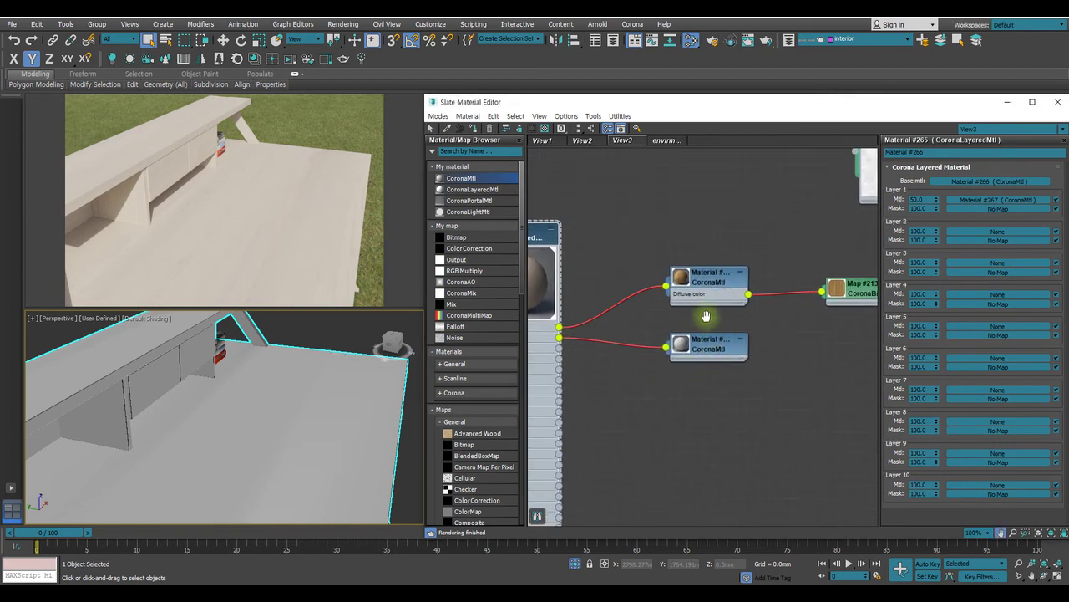
pyautogui.click(756, 294)
pyautogui.press('Delete')
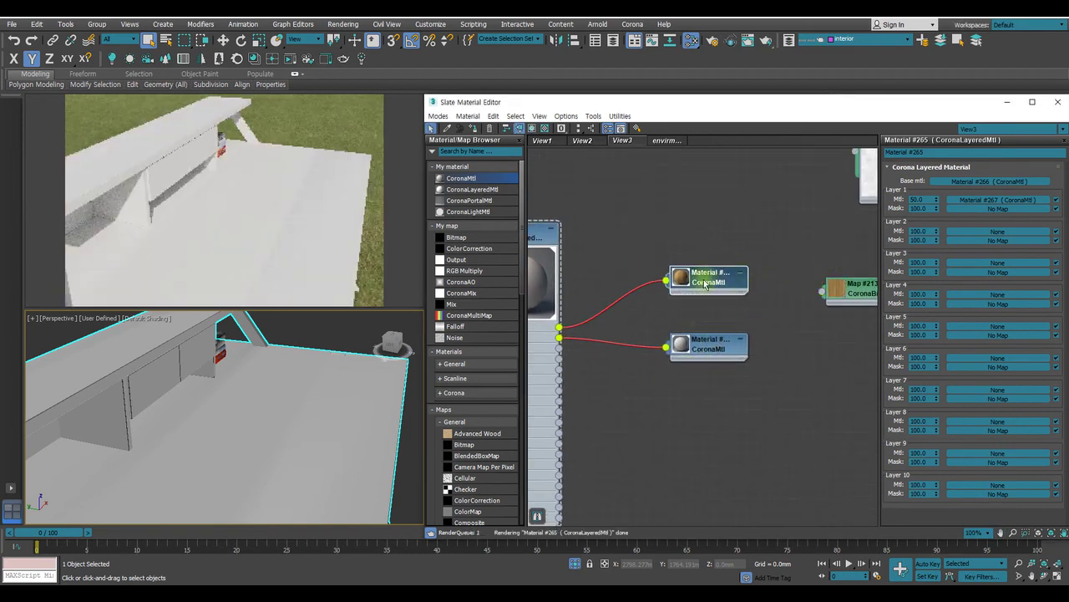
# Set the diffuse color of the base CoronaMtl to pure red
pyautogui.doubleClick(728, 281)
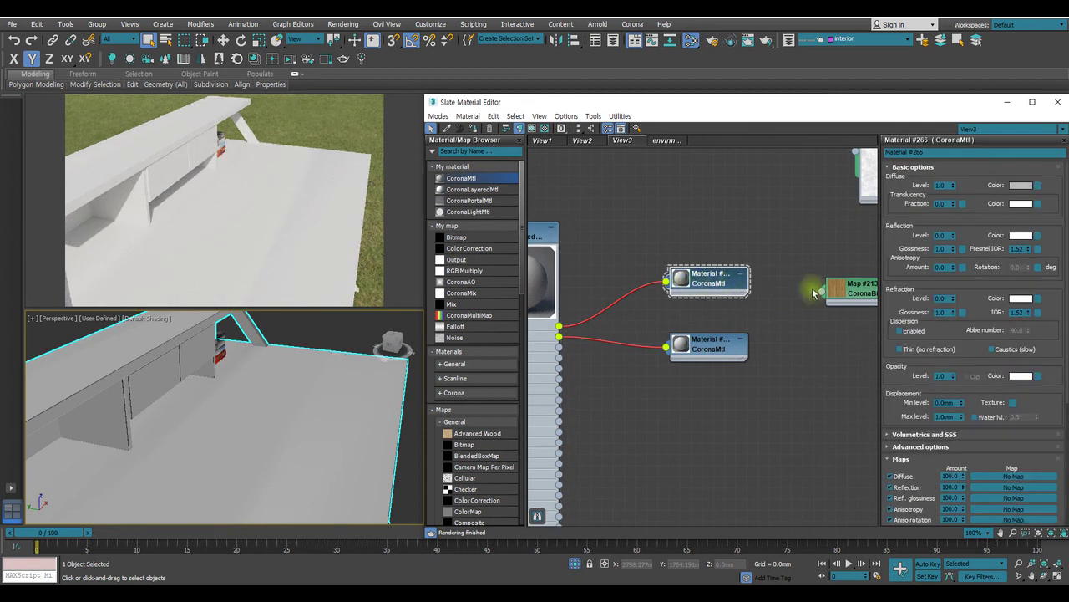
pyautogui.click(1021, 185)
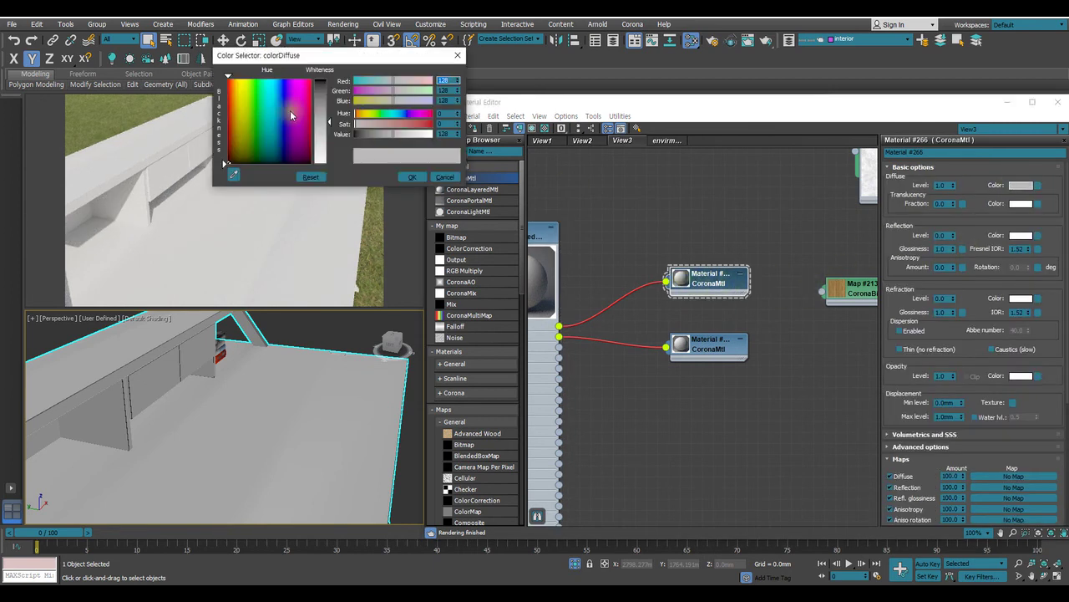
pyautogui.click(226, 78)
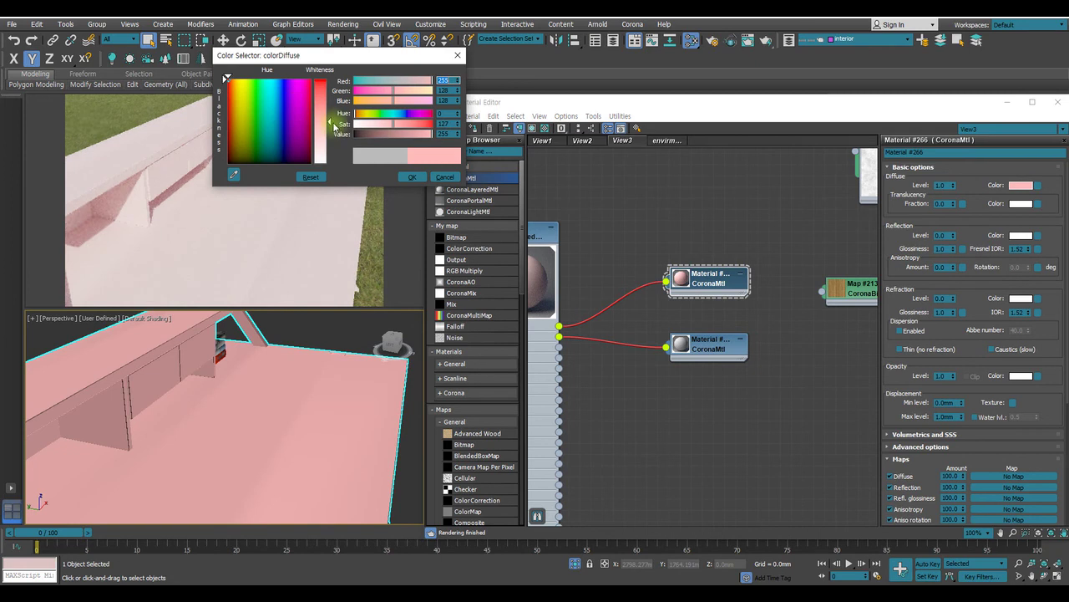
pyautogui.moveTo(330, 122); pyautogui.dragTo(330, 80)
pyautogui.click(412, 177)
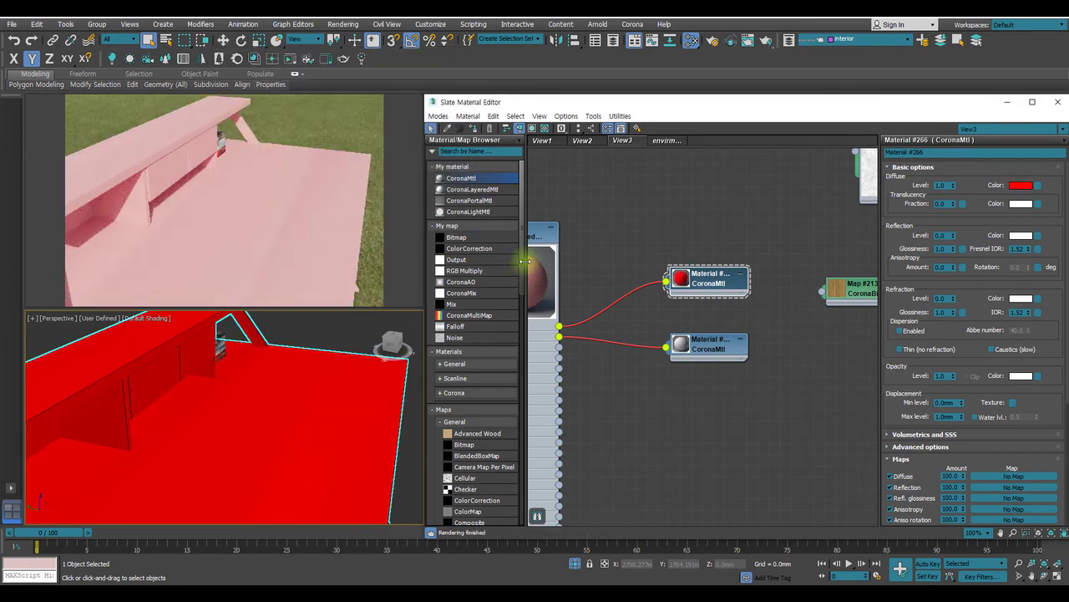
# Set the diffuse color of the Layer 1 CoronaMtl to blue with RGB 0, 12, 255
pyautogui.moveTo(651, 315); pyautogui.dragTo(698, 310, button='middle')
pyautogui.click(752, 343)
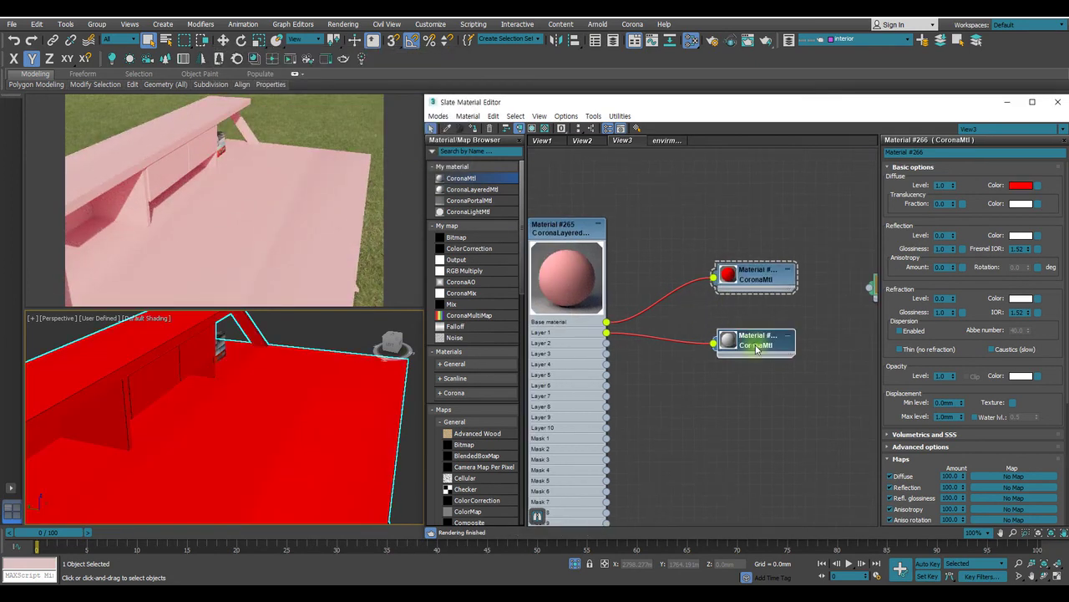
pyautogui.click(1021, 185)
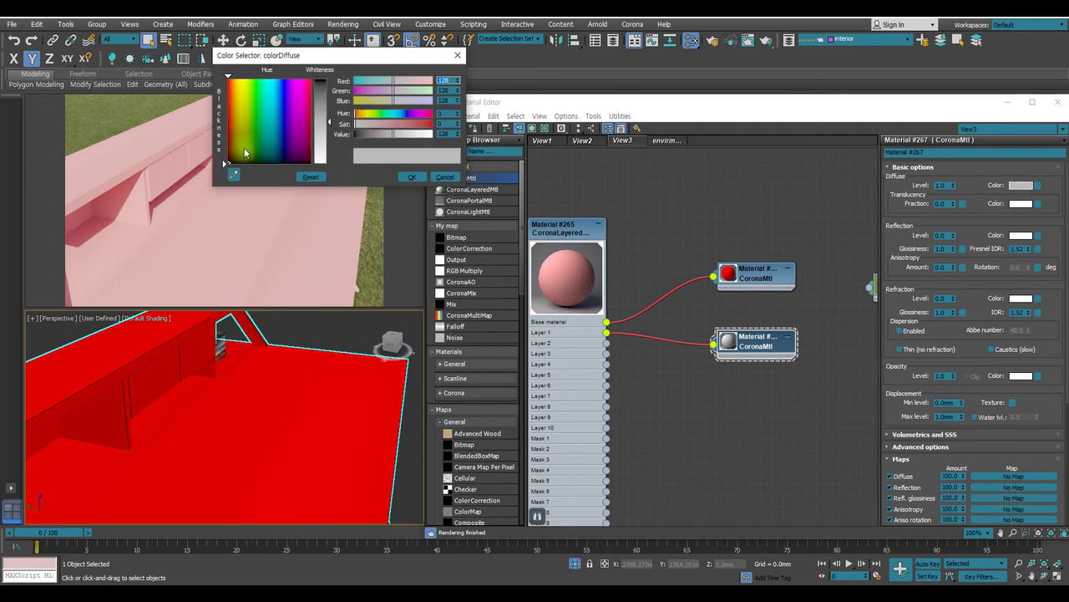
pyautogui.moveTo(257, 75); pyautogui.dragTo(283, 77)
pyautogui.moveTo(330, 122); pyautogui.dragTo(329, 79)
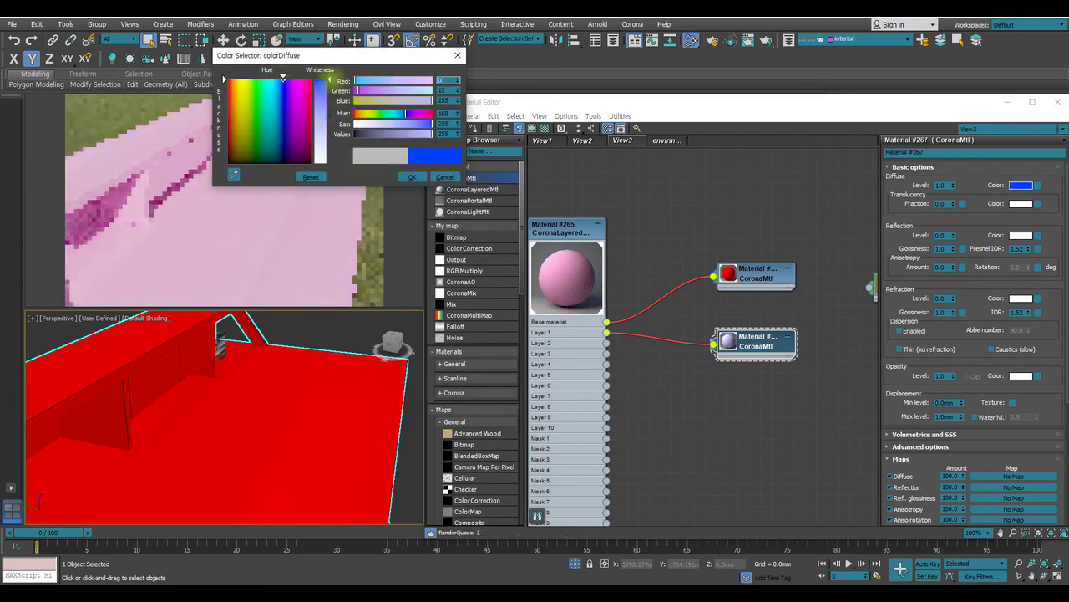
pyautogui.click(418, 178)
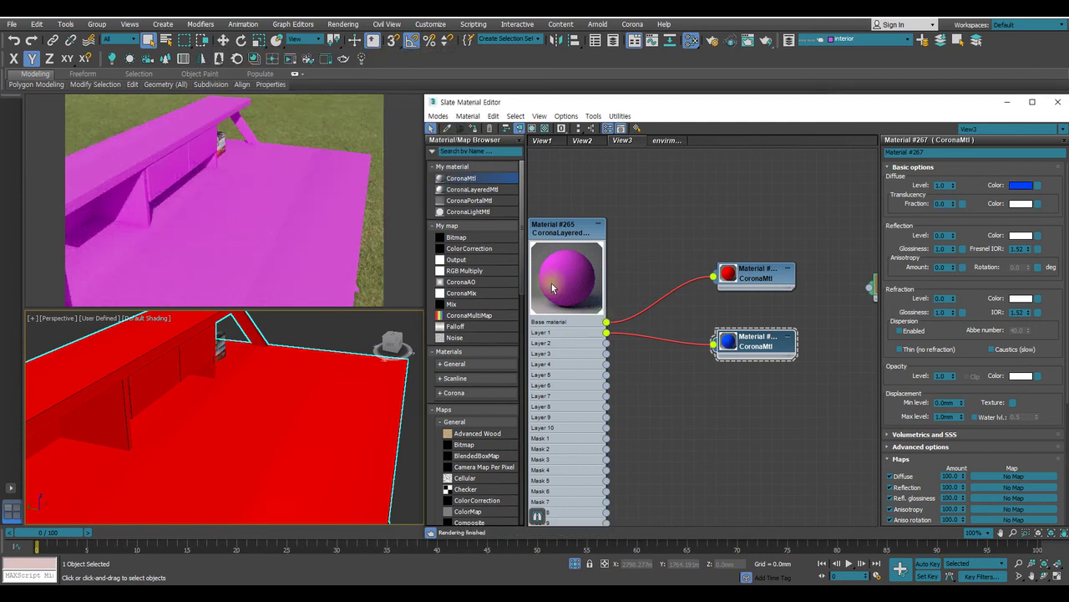
# Set the Layer 1 Mtl amount of the layered material to 100
pyautogui.doubleClick(568, 228)
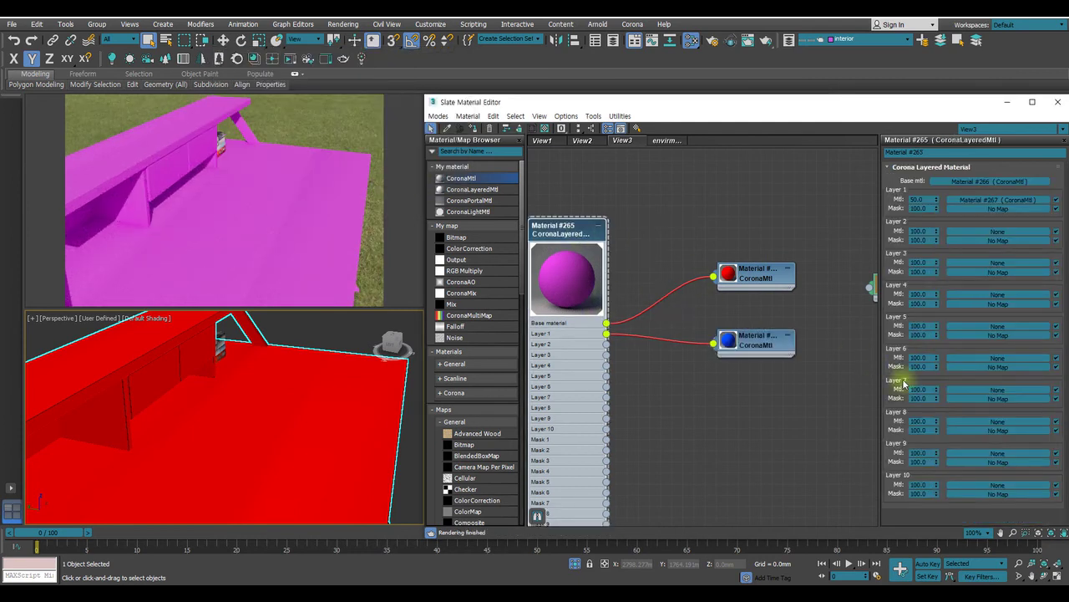
pyautogui.click(919, 200)
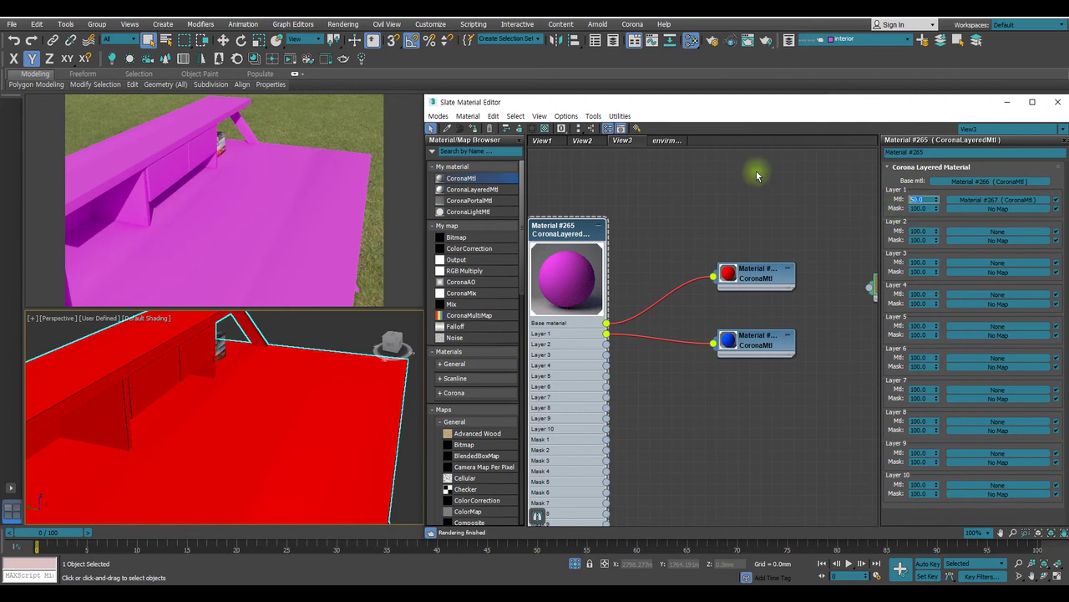
pyautogui.write('100')
pyautogui.press('Return')
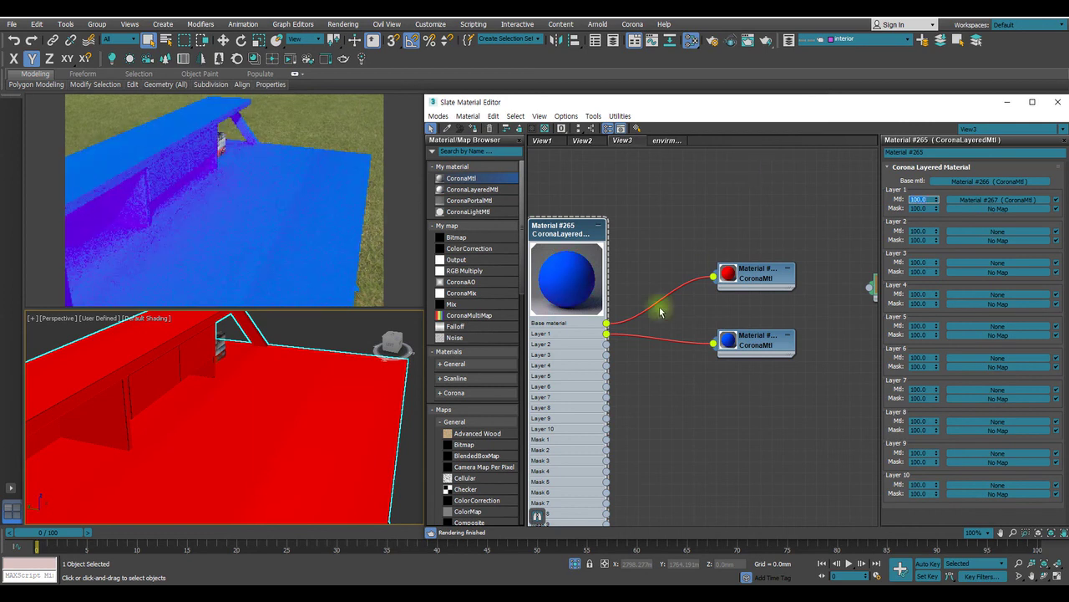
# Add a Checker map below the blue CoronaMtl and connect it to the layered material's Mask 1 slot
pyautogui.moveTo(688, 222); pyautogui.dragTo(659, 218, button='middle')
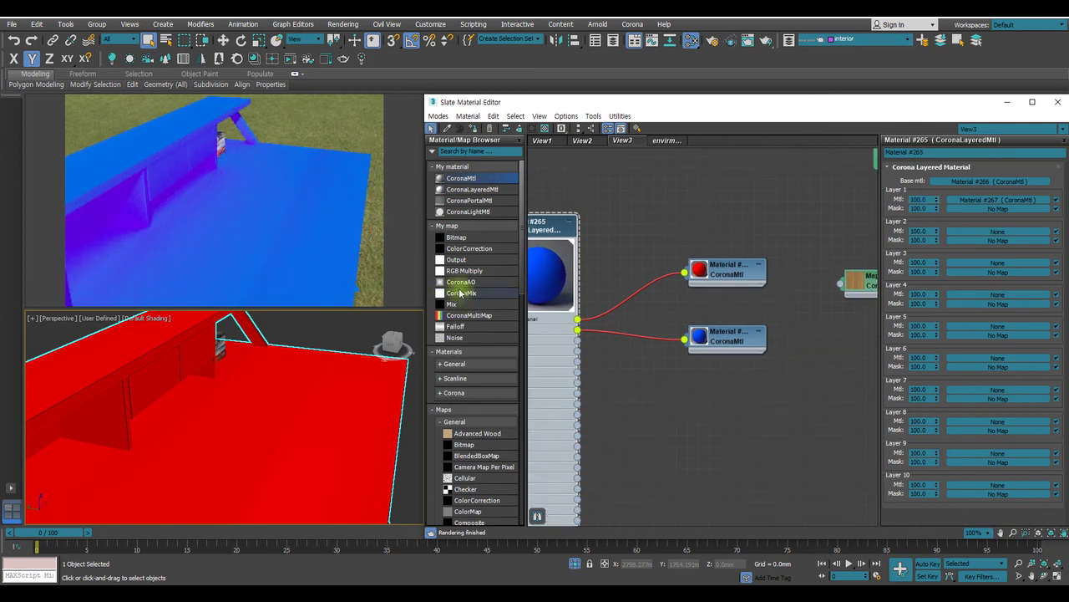
pyautogui.click(461, 489)
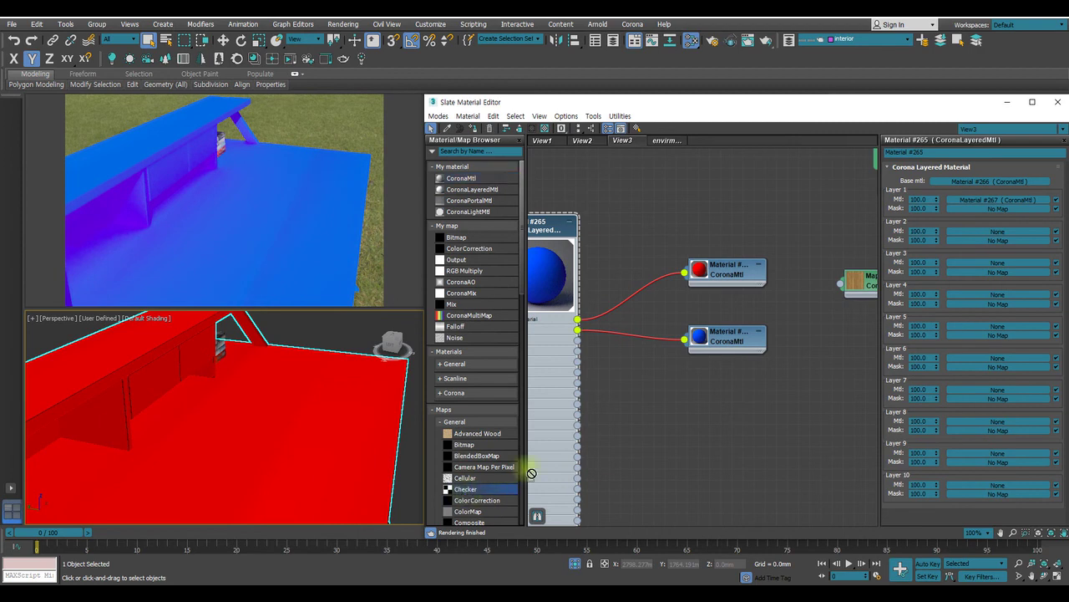
pyautogui.click(829, 357)
pyautogui.moveTo(830, 357); pyautogui.dragTo(731, 390)
pyautogui.moveTo(661, 351); pyautogui.dragTo(755, 270, button='middle')
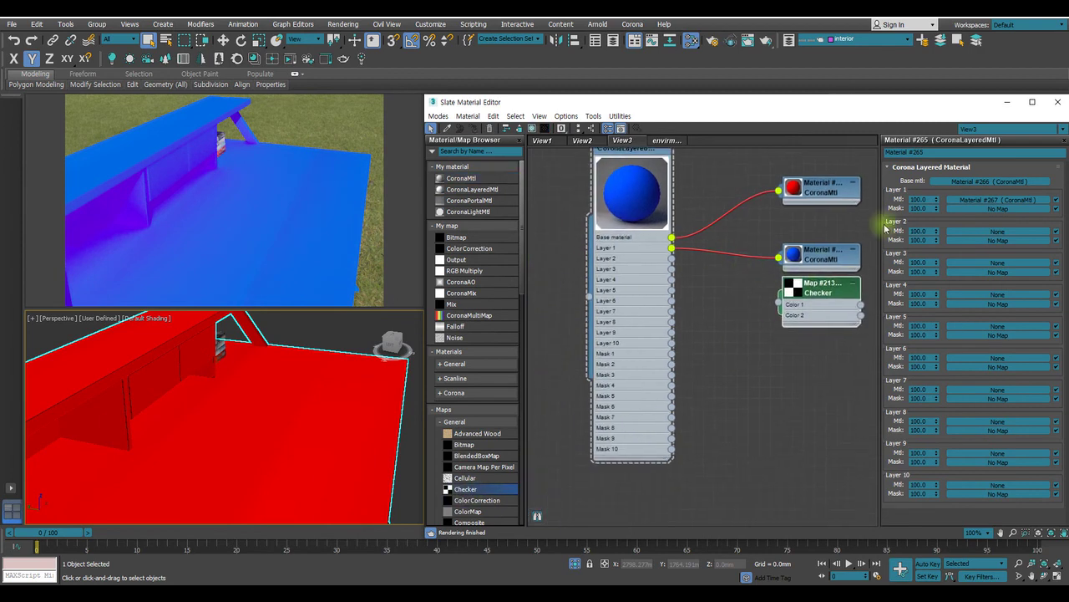
pyautogui.moveTo(777, 302); pyautogui.dragTo(669, 356)
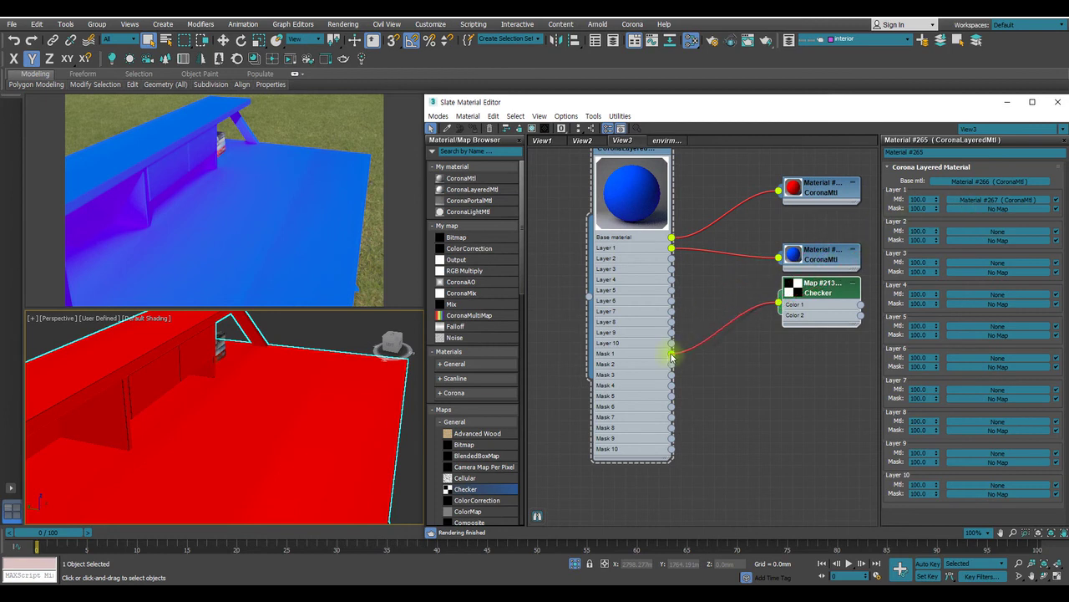
pyautogui.moveTo(671, 357); pyautogui.dragTo(669, 357)
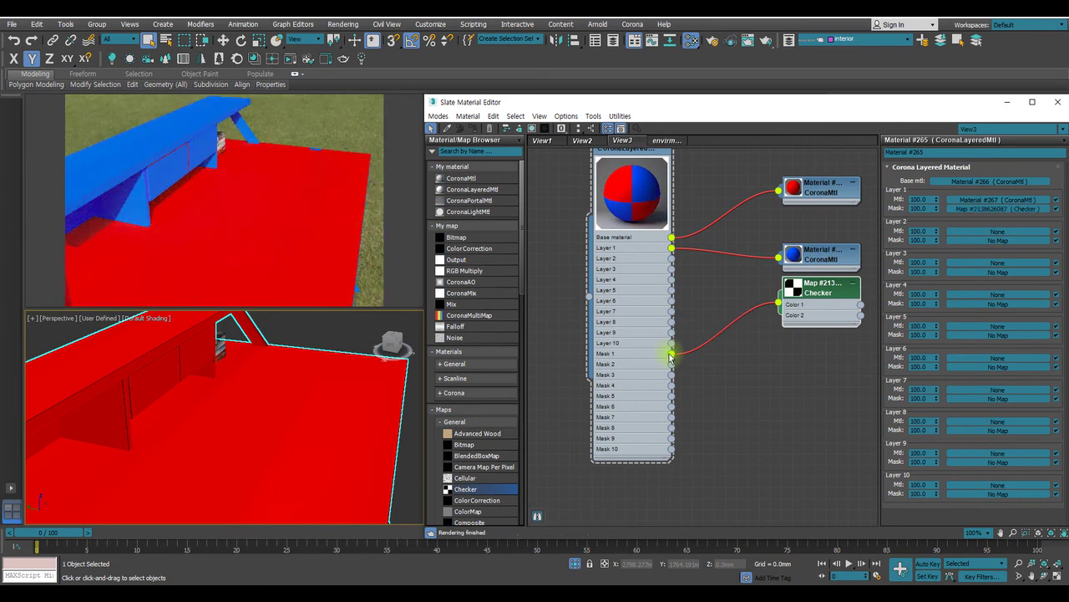
# Set the Checker map's U and V tiling to 12
pyautogui.doubleClick(823, 288)
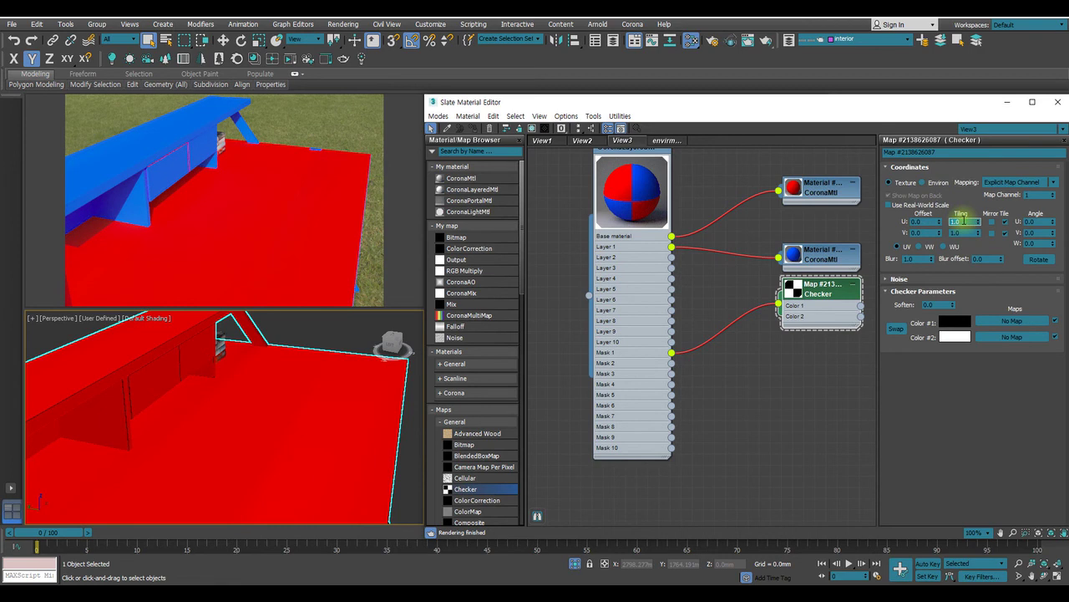
pyautogui.press('Tab')
pyautogui.write('12')
pyautogui.press('Return')
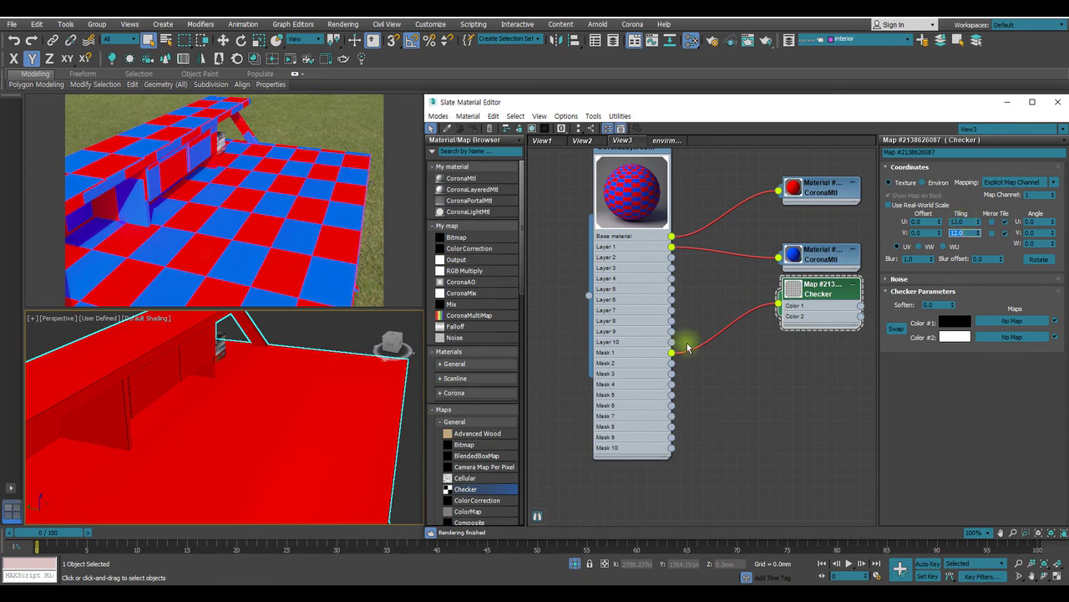
# Disconnect the Checker map from the layered material's Mask 1 slot
pyautogui.moveTo(672, 357); pyautogui.dragTo(800, 370)
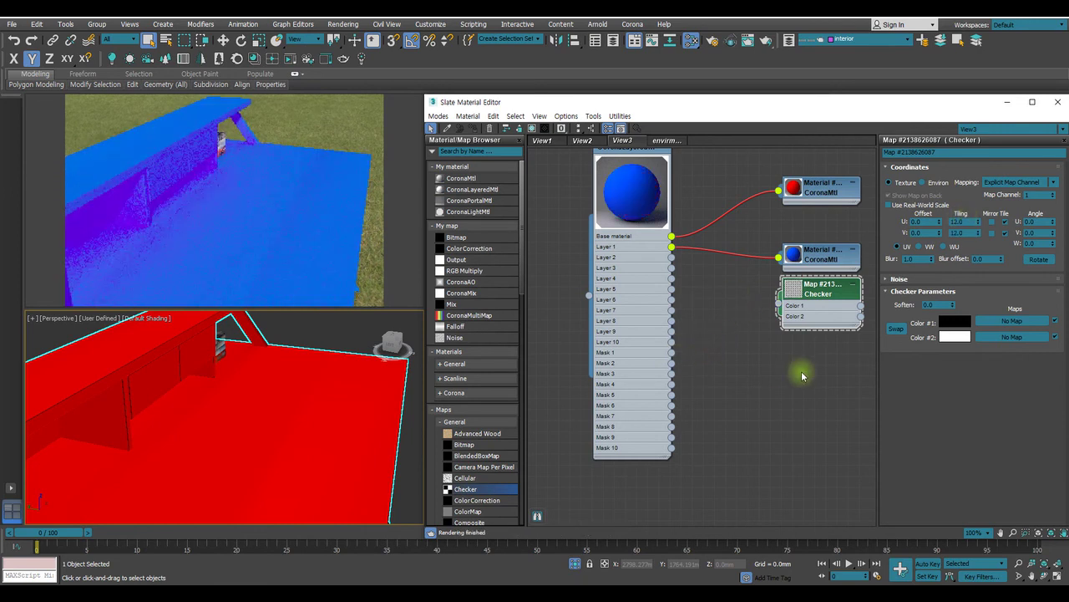
pyautogui.moveTo(807, 292); pyautogui.dragTo(770, 340, button='middle')
# Set the diffuse colour of the CoronaMtl feeding Layer 1 to a dark grey
pyautogui.click(781, 303)
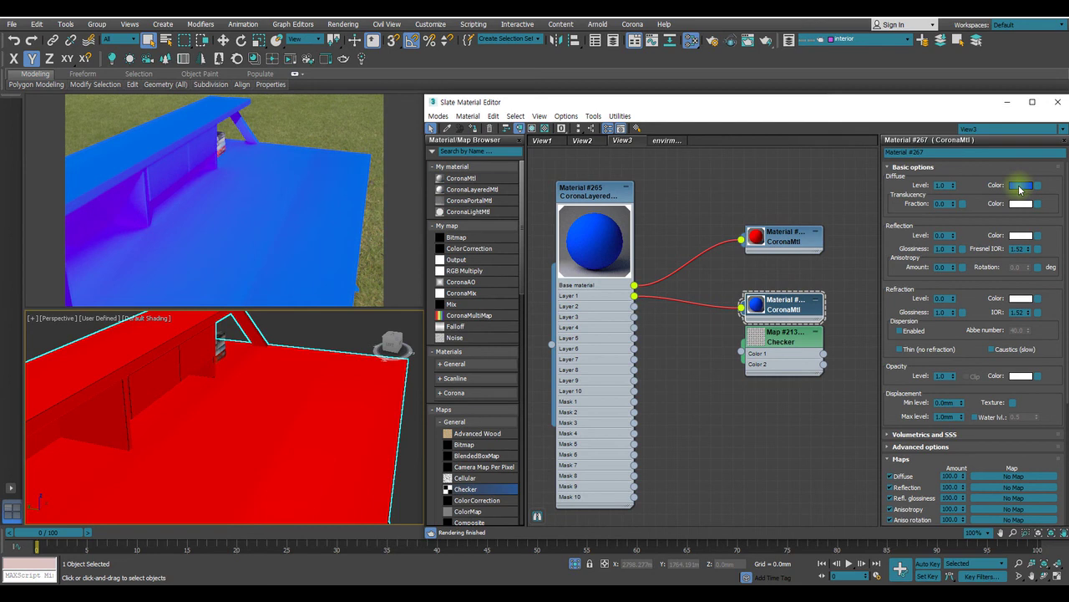
pyautogui.click(1018, 186)
pyautogui.click(226, 164)
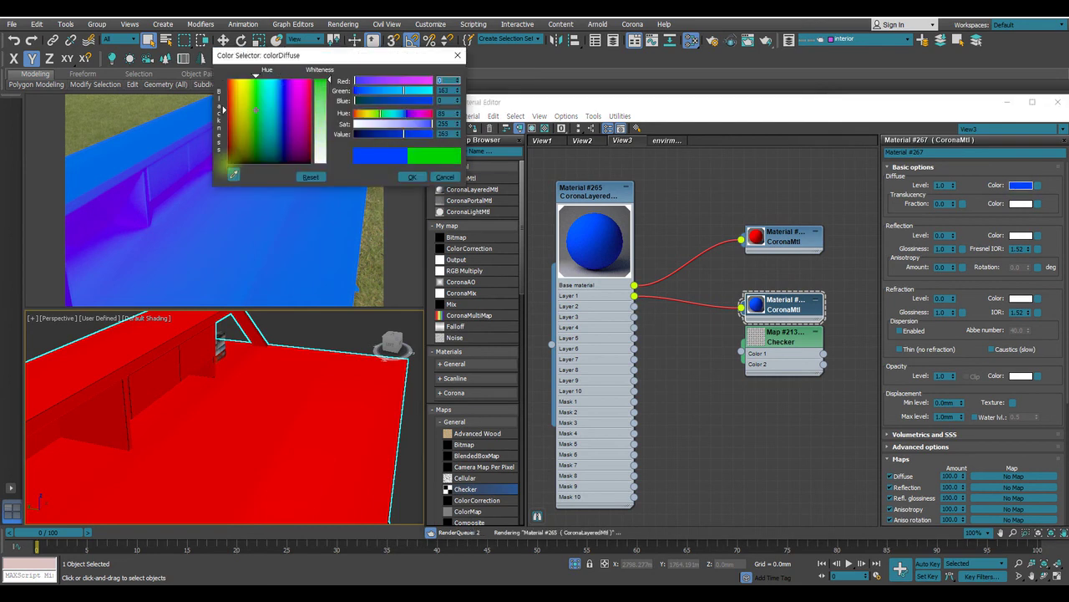
pyautogui.click(412, 176)
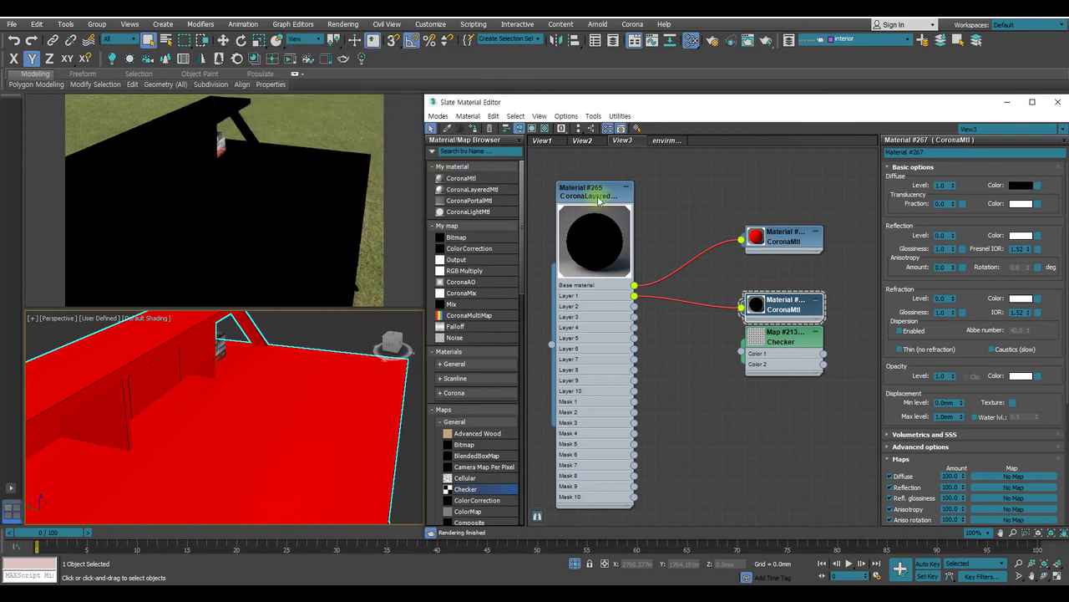
pyautogui.click(1021, 185)
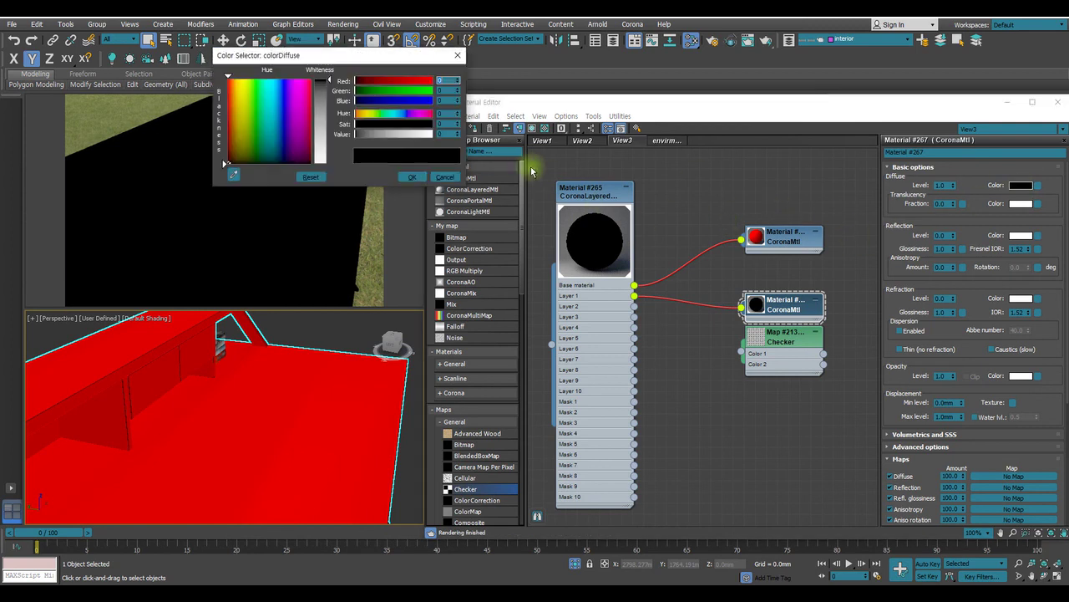
pyautogui.moveTo(330, 81); pyautogui.dragTo(330, 91)
pyautogui.click(411, 176)
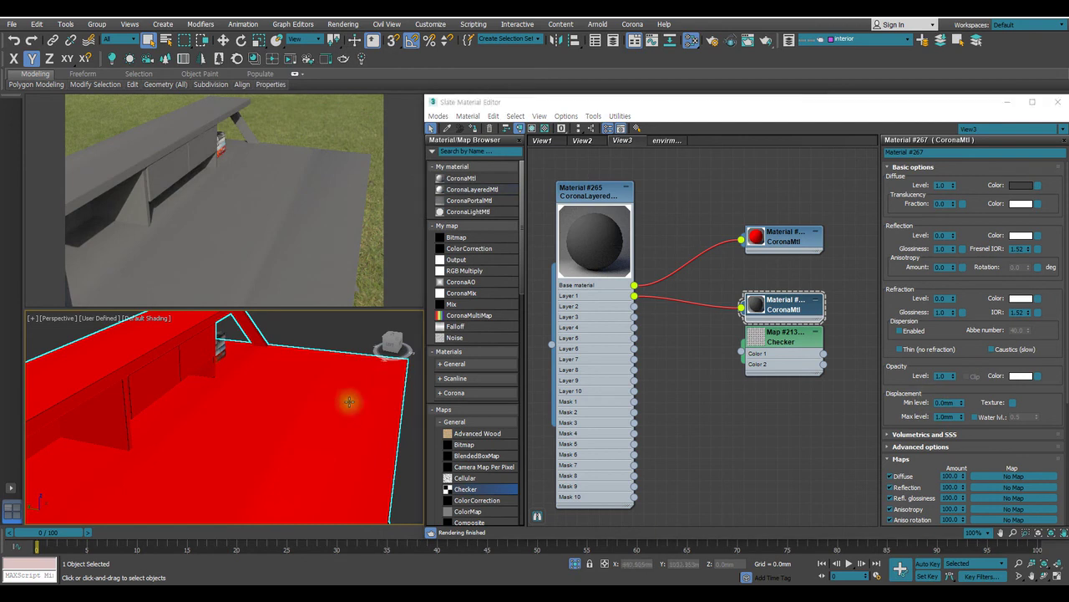
# Lighten the base CoronaMtl's diffuse colour to a pale pink and set its reflection level to 1.0
pyautogui.keyDown('alt'); pyautogui.moveTo(351, 399); pyautogui.dragTo(327, 441, button='middle'); pyautogui.keyUp('alt')
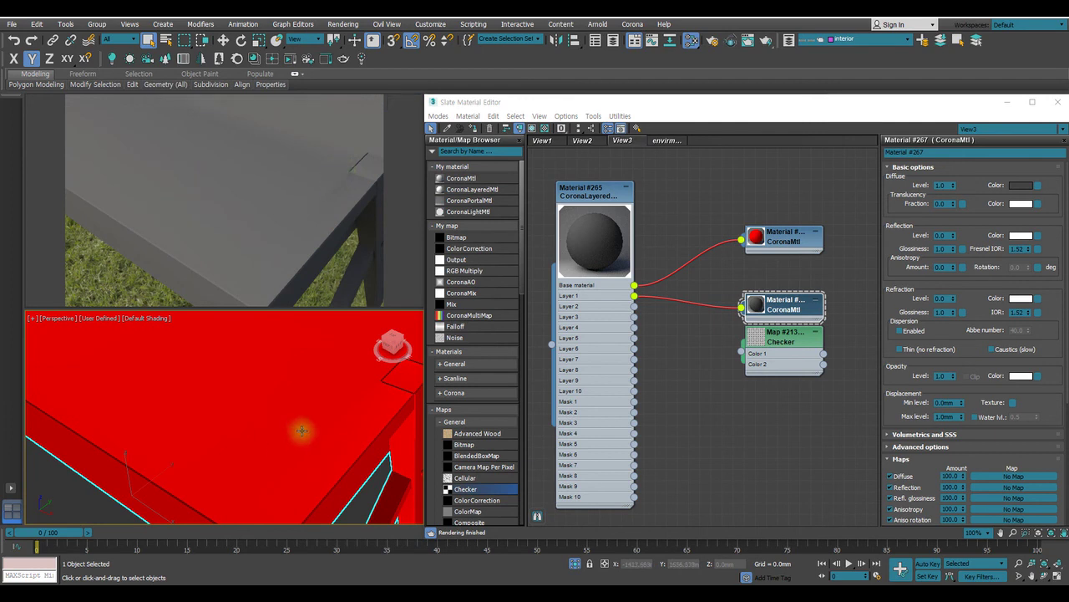
pyautogui.doubleClick(802, 242)
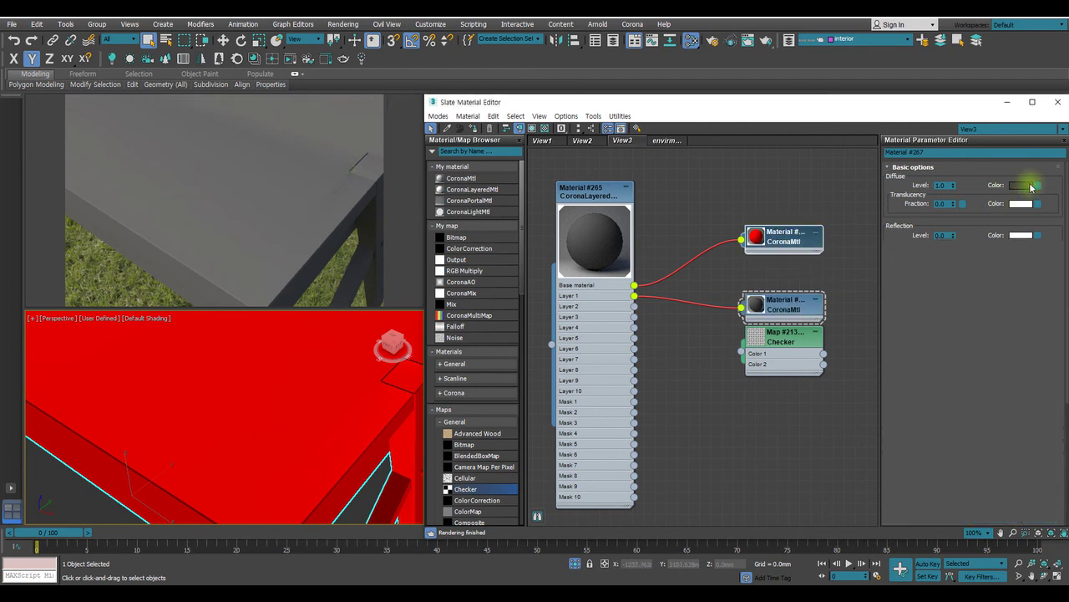
pyautogui.click(1021, 185)
pyautogui.moveTo(321, 80); pyautogui.dragTo(328, 131)
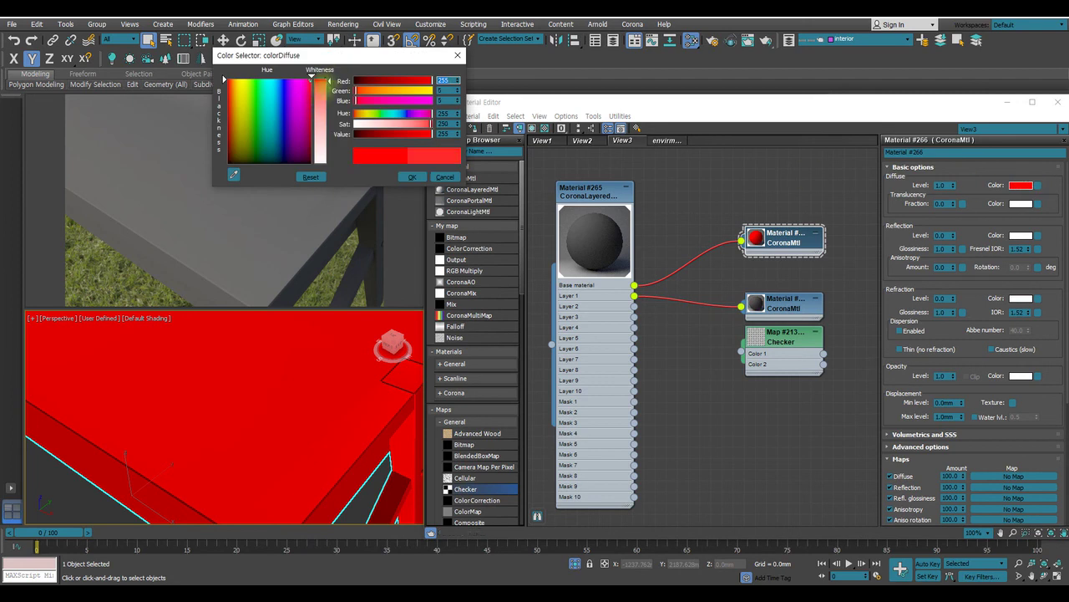
pyautogui.click(411, 175)
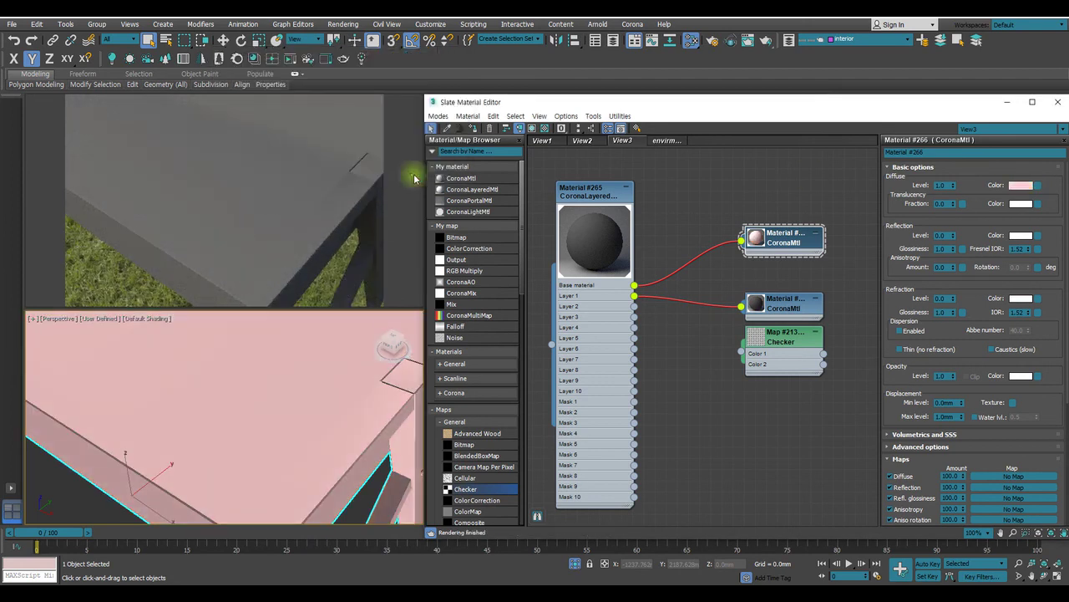
pyautogui.click(965, 248)
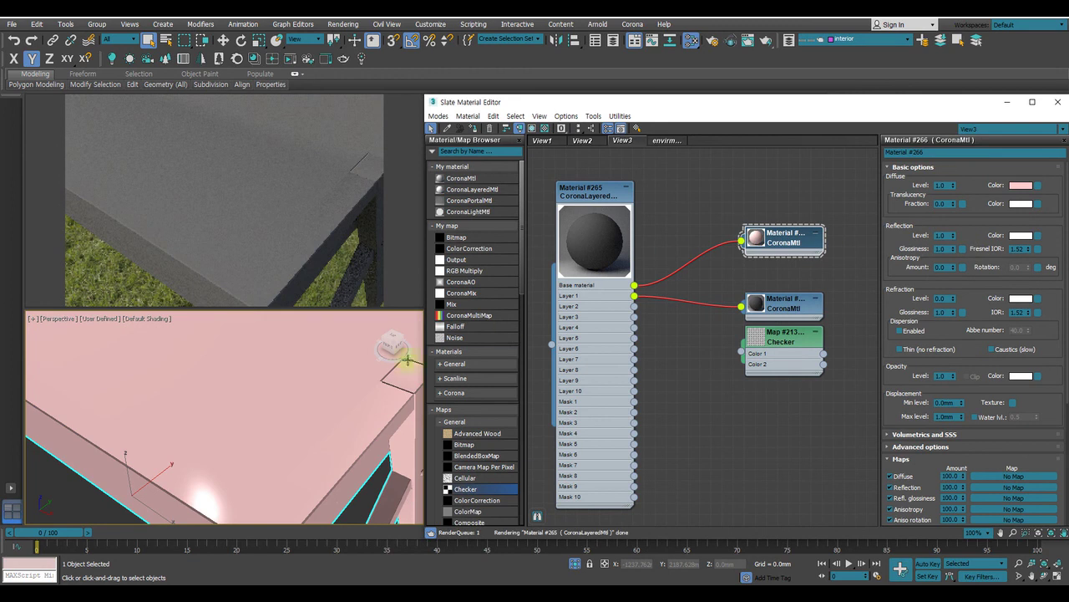
pyautogui.keyDown('alt'); pyautogui.moveTo(378, 392); pyautogui.dragTo(351, 392, button='middle'); pyautogui.keyUp('alt')
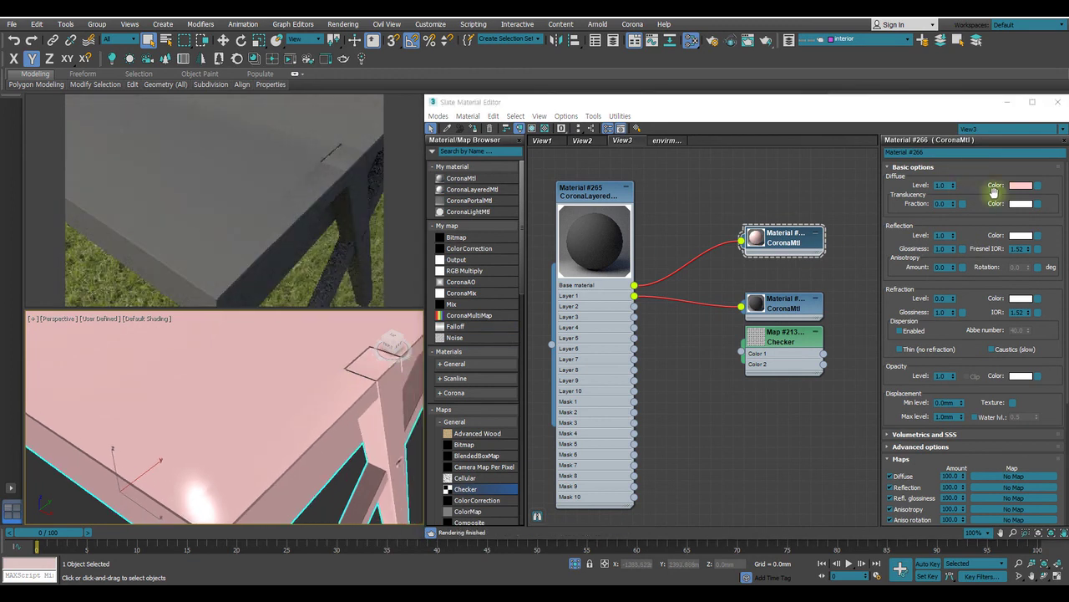
# Set the base CoronaMtl's diffuse colour to a neutral mid grey
pyautogui.click(1021, 185)
pyautogui.moveTo(376, 136); pyautogui.dragTo(369, 136)
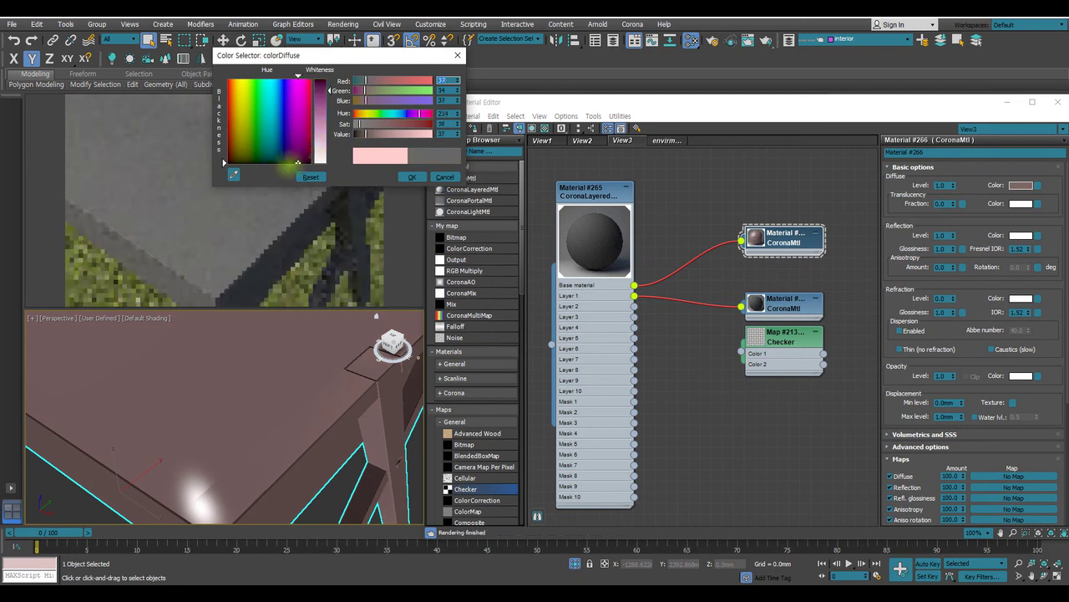
pyautogui.moveTo(224, 156); pyautogui.dragTo(224, 164)
pyautogui.click(321, 110)
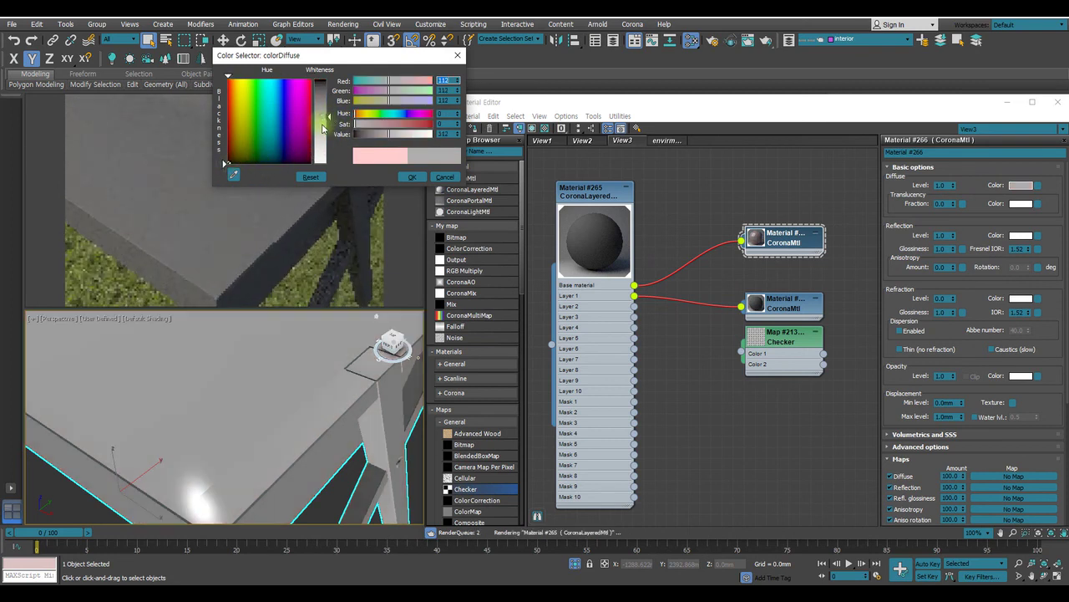
pyautogui.click(412, 177)
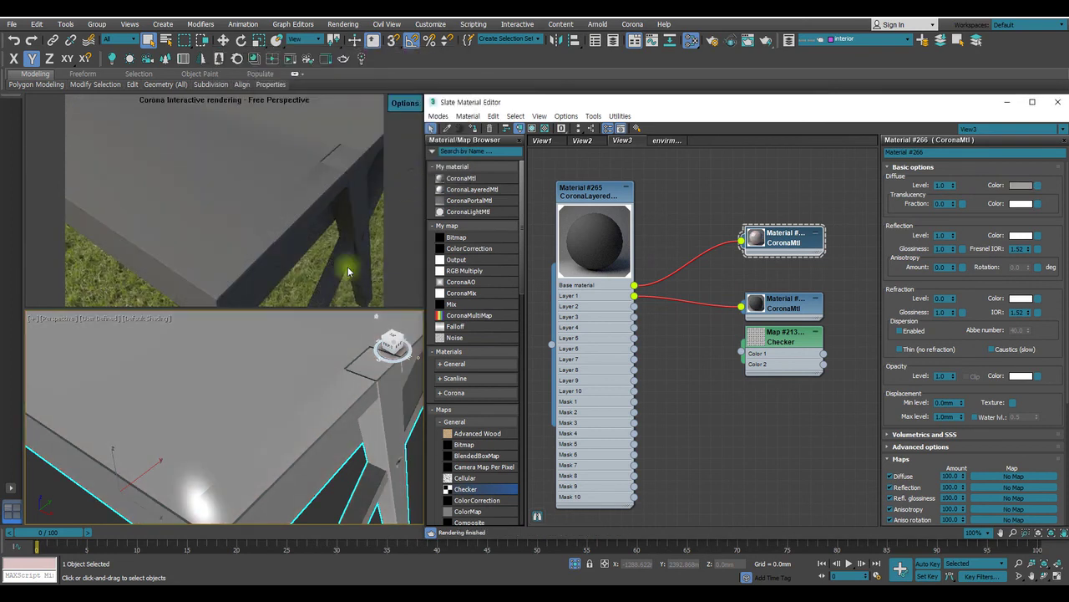
# Select all elements of the desk's Editable Poly for editing
pyautogui.moveTo(304, 406); pyautogui.dragTo(276, 382, button='middle')
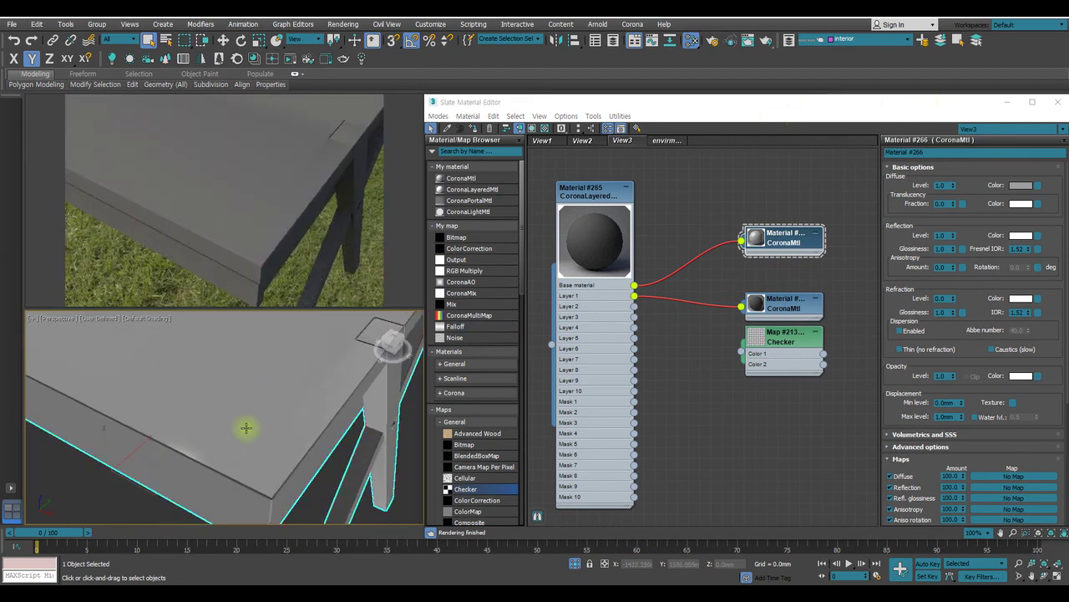
pyautogui.click(1010, 102)
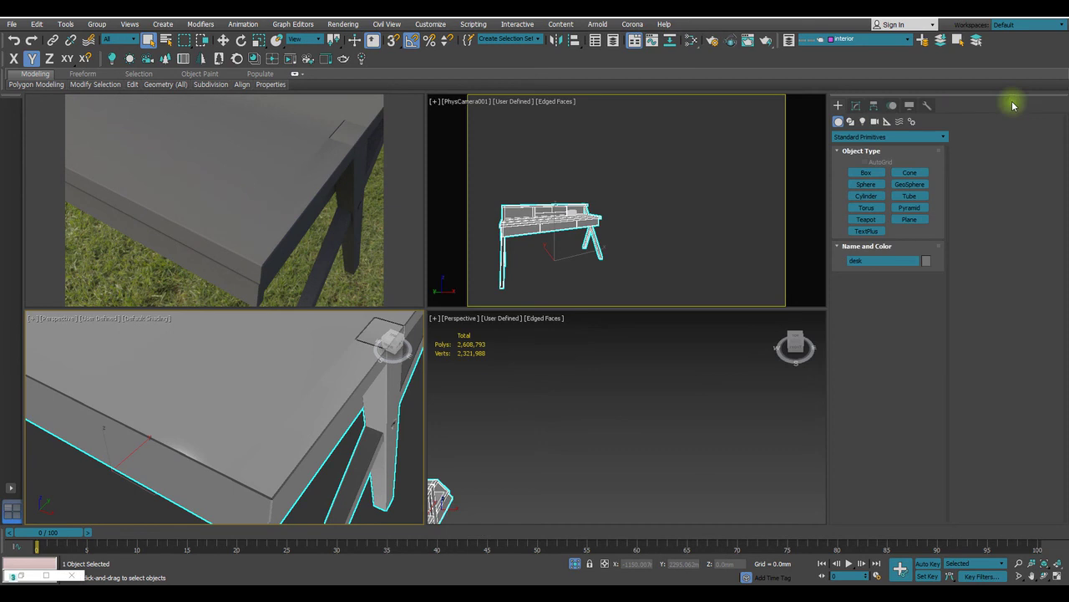
pyautogui.click(856, 105)
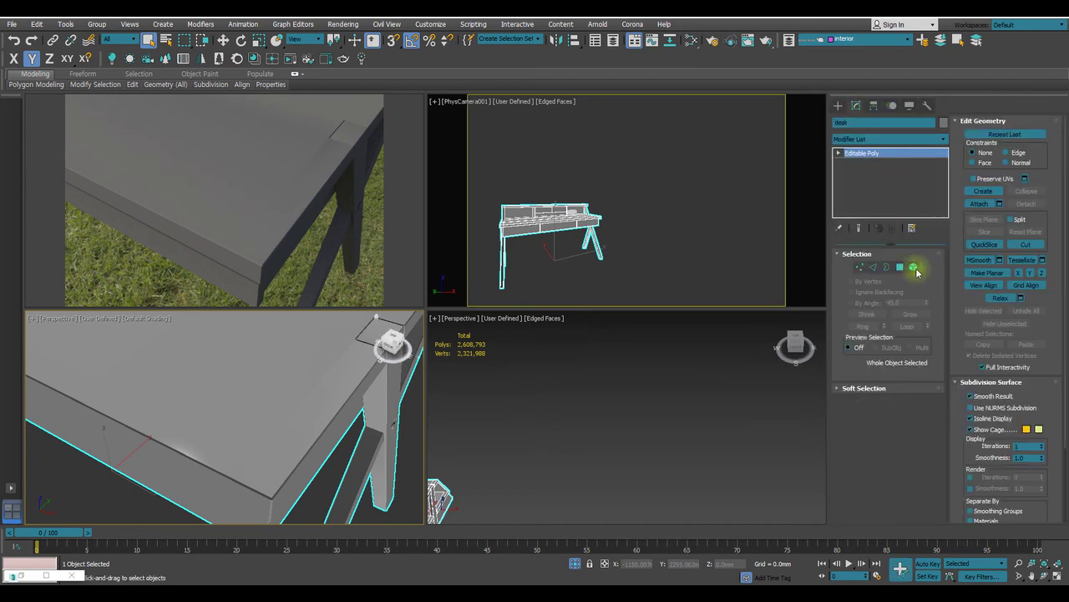
pyautogui.click(914, 267)
pyautogui.click(287, 410)
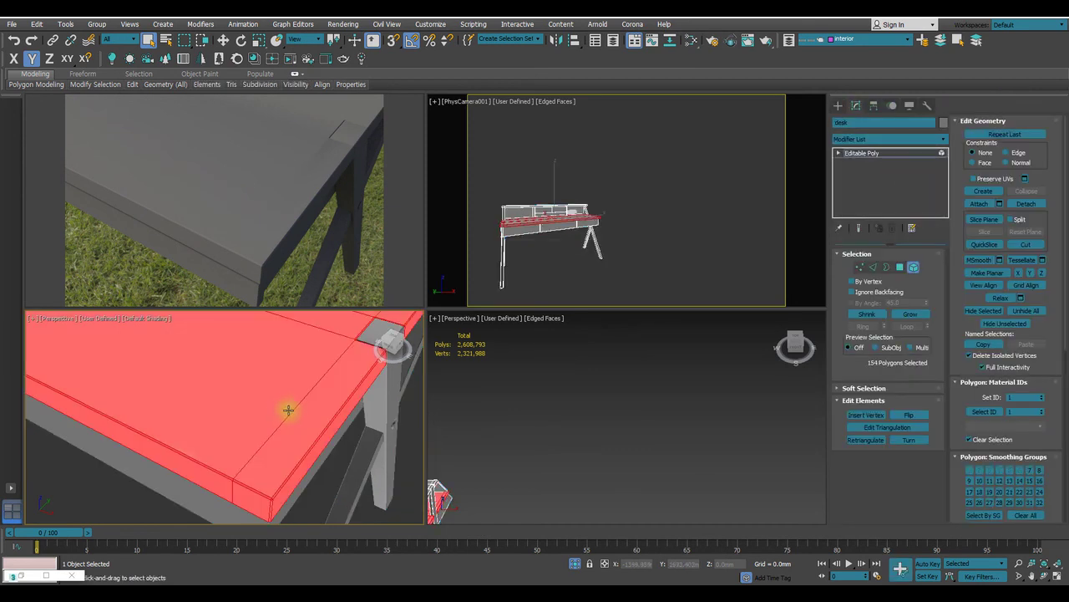
pyautogui.hotkey('ctrl', 'a')
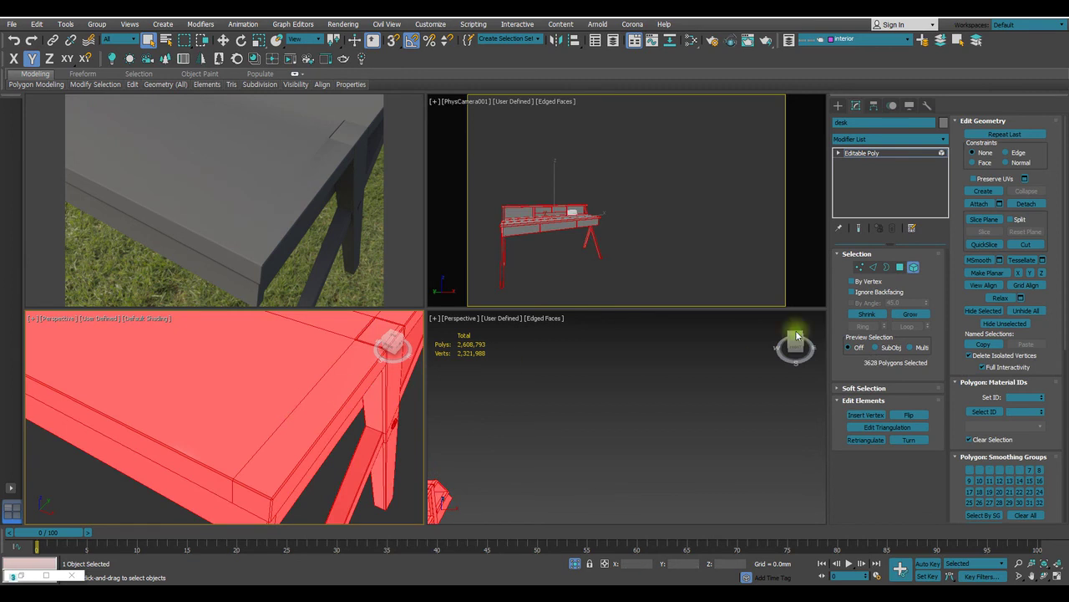
# Clear the desk's smoothing groups and auto-smooth all selected polygons with a threshold of 15
pyautogui.scroll(-4, 982, 393)
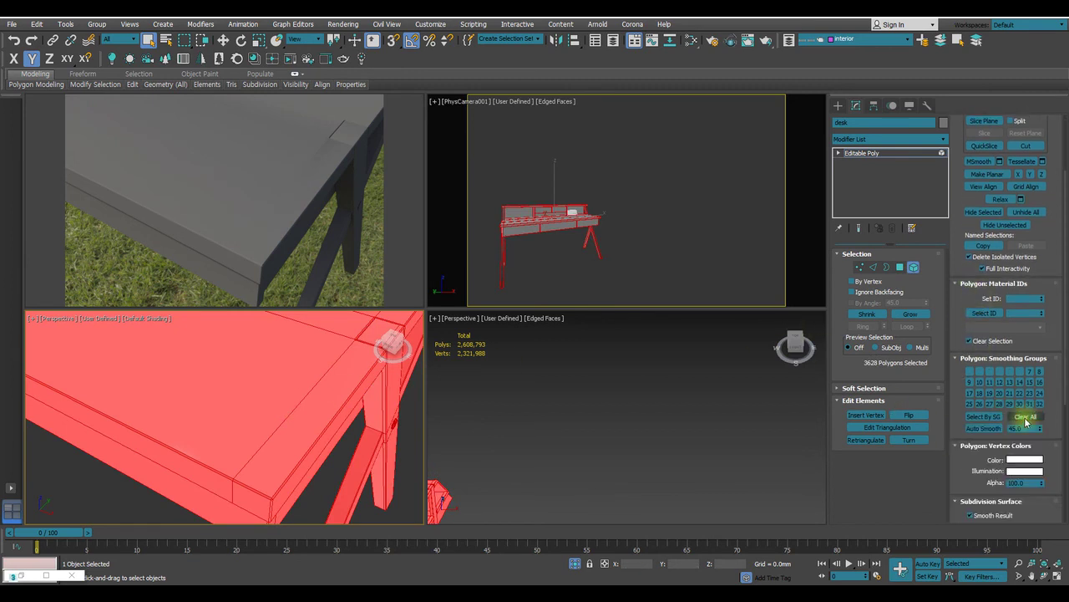
pyautogui.click(979, 428)
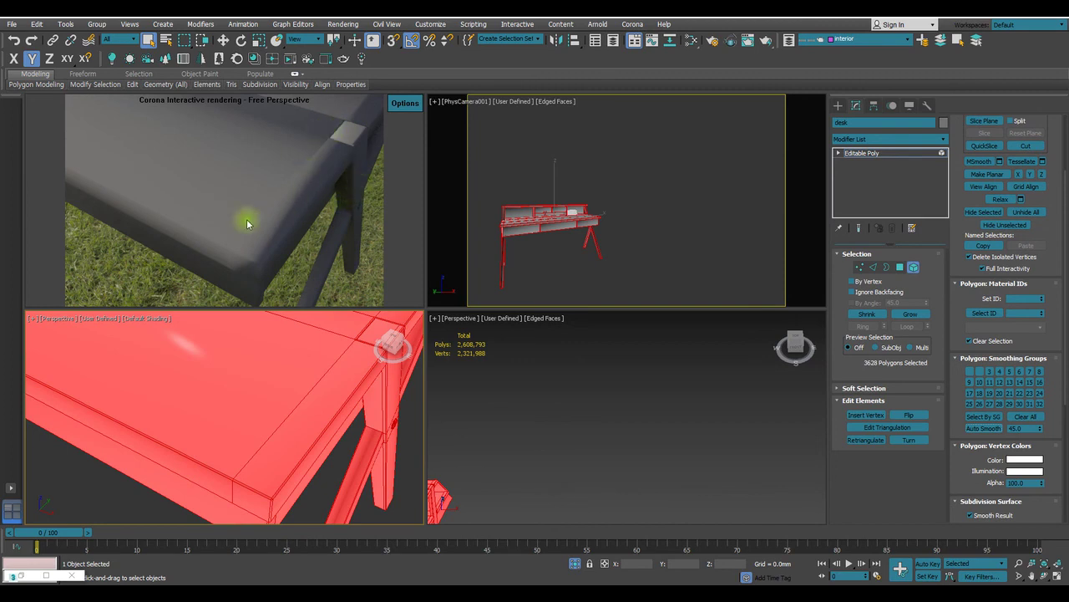
pyautogui.click(1023, 417)
pyautogui.click(984, 428)
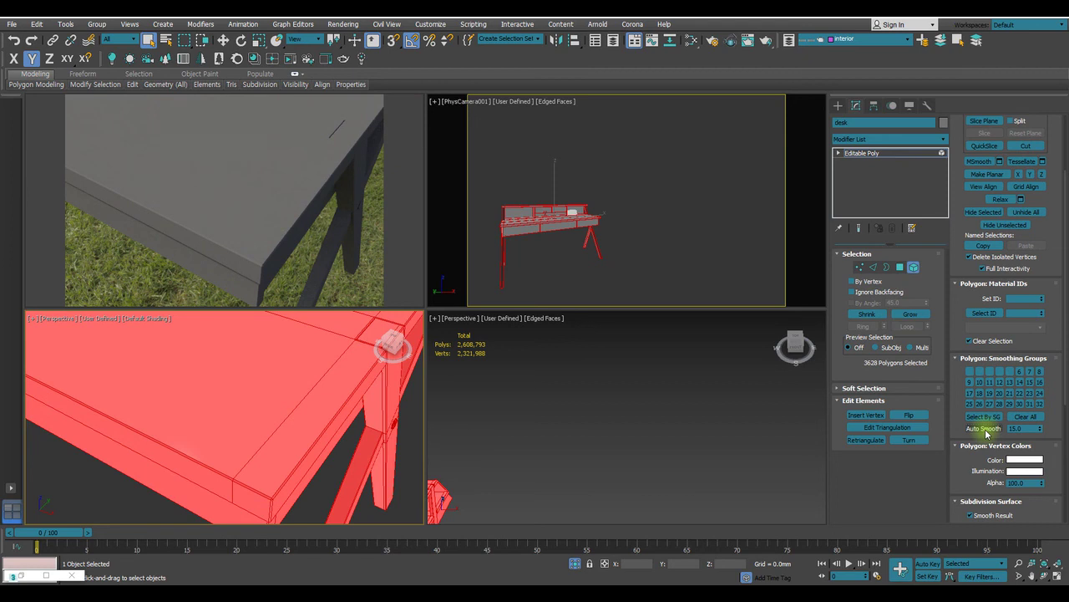
# Select only the round bolt elements on the desk's crossed legs on both sides
pyautogui.keyDown('alt'); pyautogui.moveTo(236, 370); pyautogui.dragTo(318, 349, button='middle'); pyautogui.keyUp('alt')
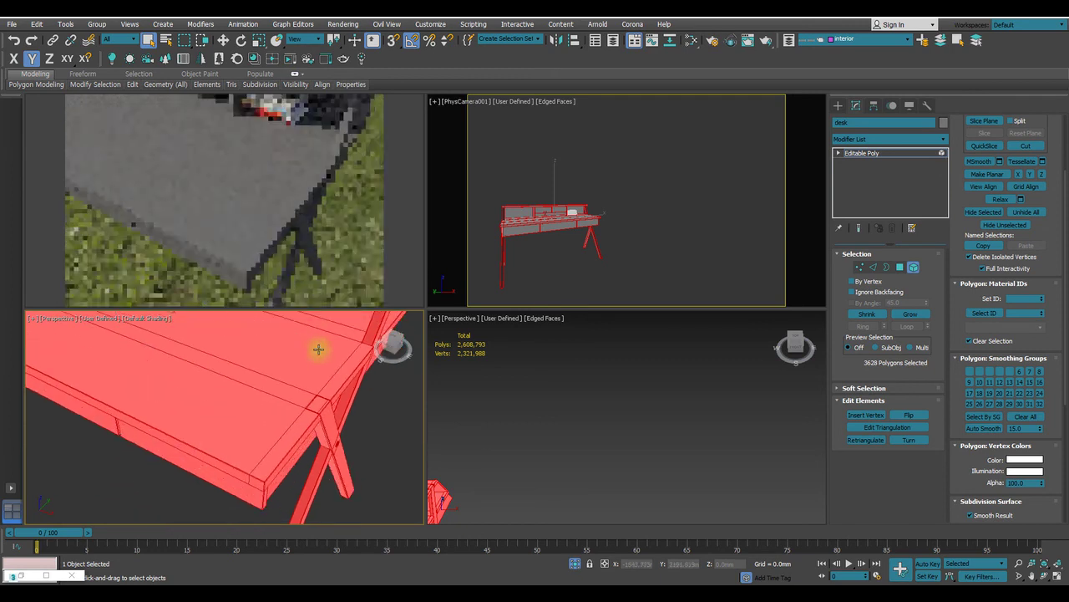
pyautogui.keyDown('alt'); pyautogui.moveTo(340, 414); pyautogui.dragTo(303, 371, button='middle'); pyautogui.keyUp('alt')
pyautogui.scroll(5, 355, 401)
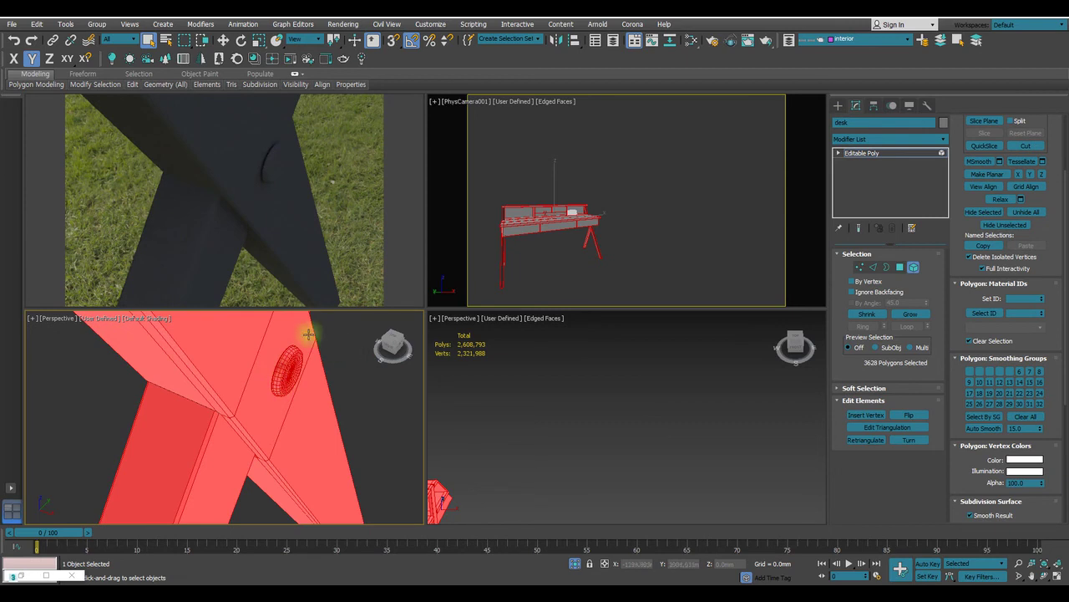
pyautogui.scroll(-5, 308, 334)
pyautogui.keyDown('alt'); pyautogui.moveTo(306, 342); pyautogui.dragTo(559, 409, button='middle'); pyautogui.keyUp('alt')
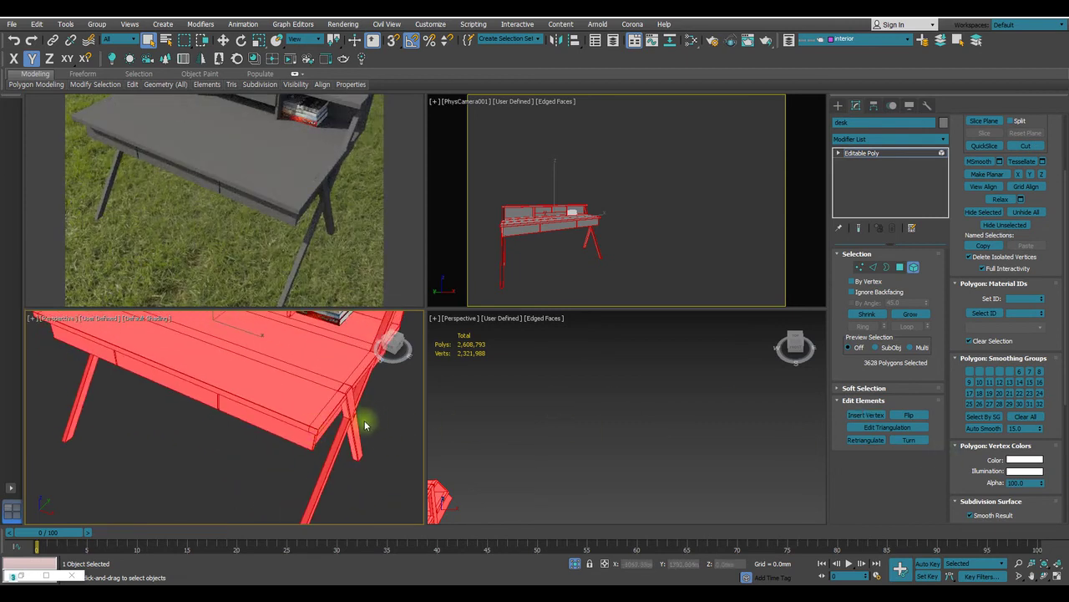
pyautogui.keyDown('alt'); pyautogui.moveTo(308, 376); pyautogui.dragTo(392, 410, button='middle'); pyautogui.keyUp('alt')
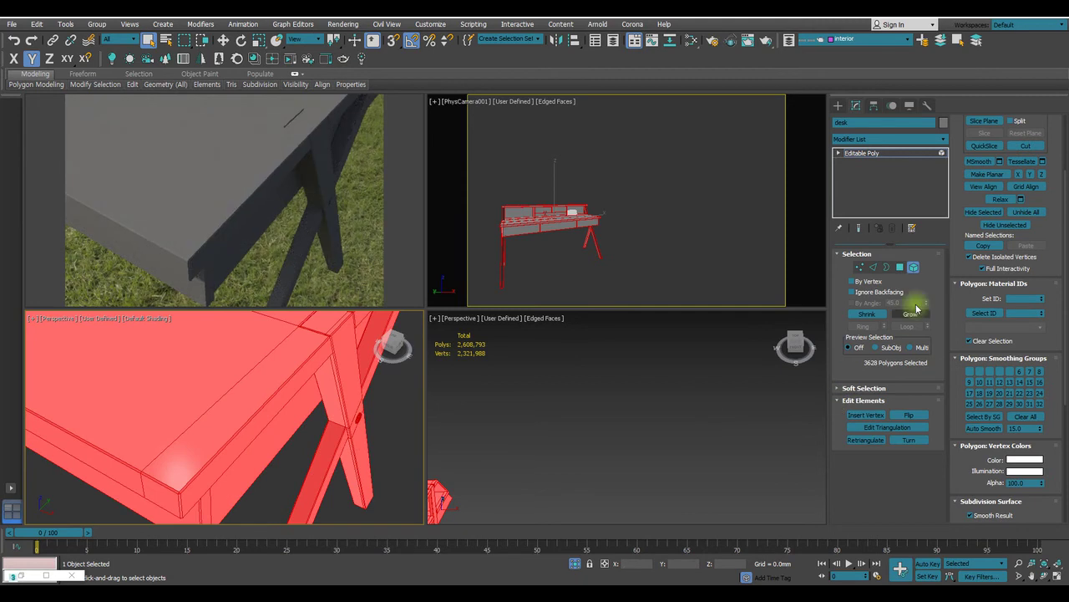
pyautogui.click(359, 418)
pyautogui.keyDown('alt'); pyautogui.moveTo(359, 419); pyautogui.dragTo(270, 408, button='middle'); pyautogui.keyUp('alt')
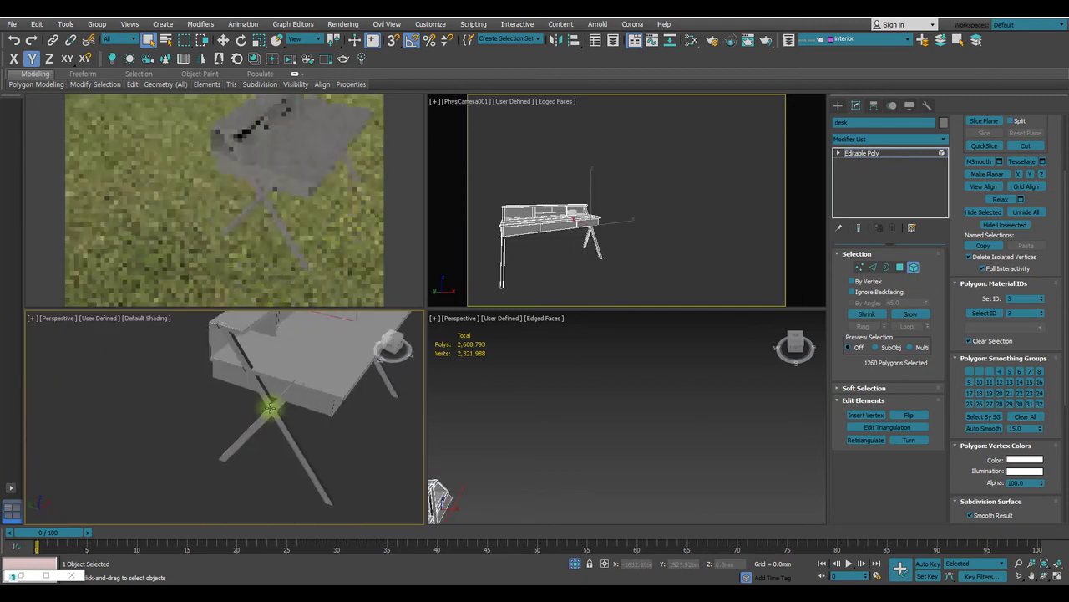
pyautogui.scroll(5, 270, 408)
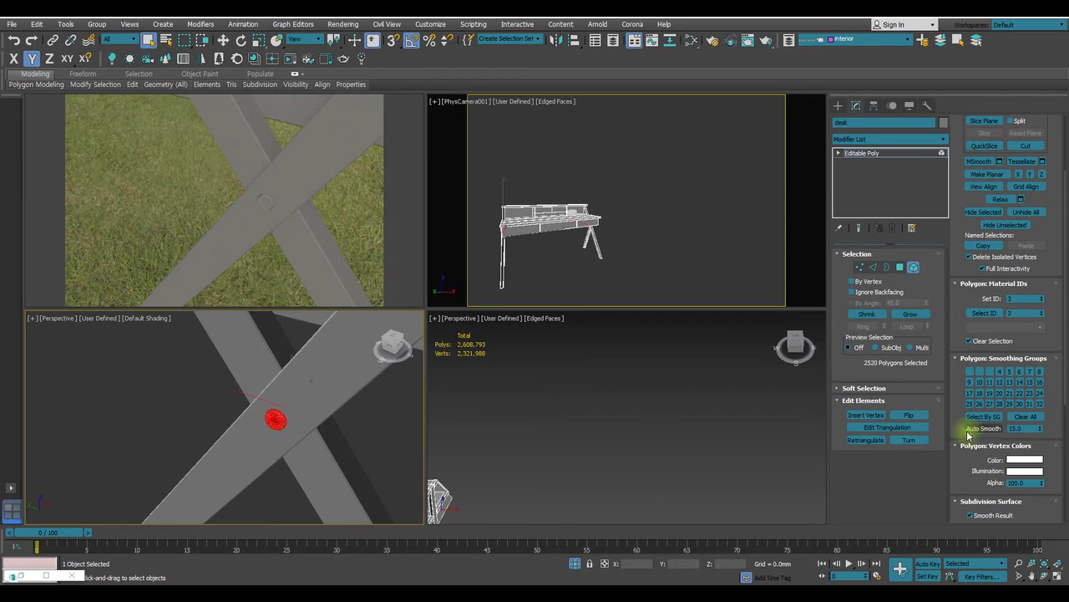
# Assign material ID 2 to the selected bolt elements
pyautogui.scroll(-3, 969, 451)
pyautogui.scroll(-1, 971, 449)
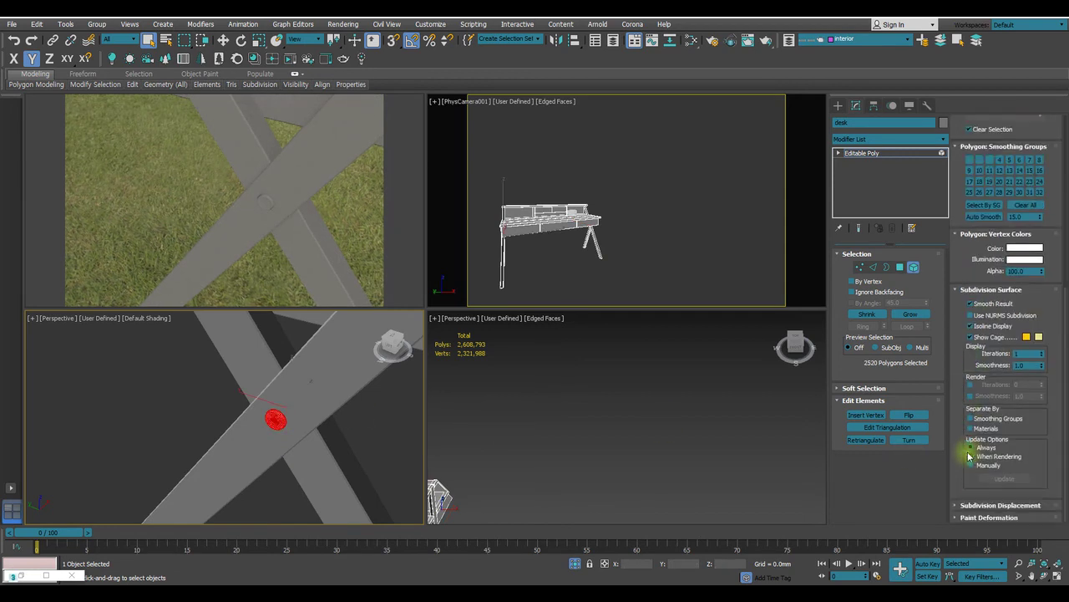
pyautogui.scroll(4, 967, 450)
pyautogui.click(1009, 288)
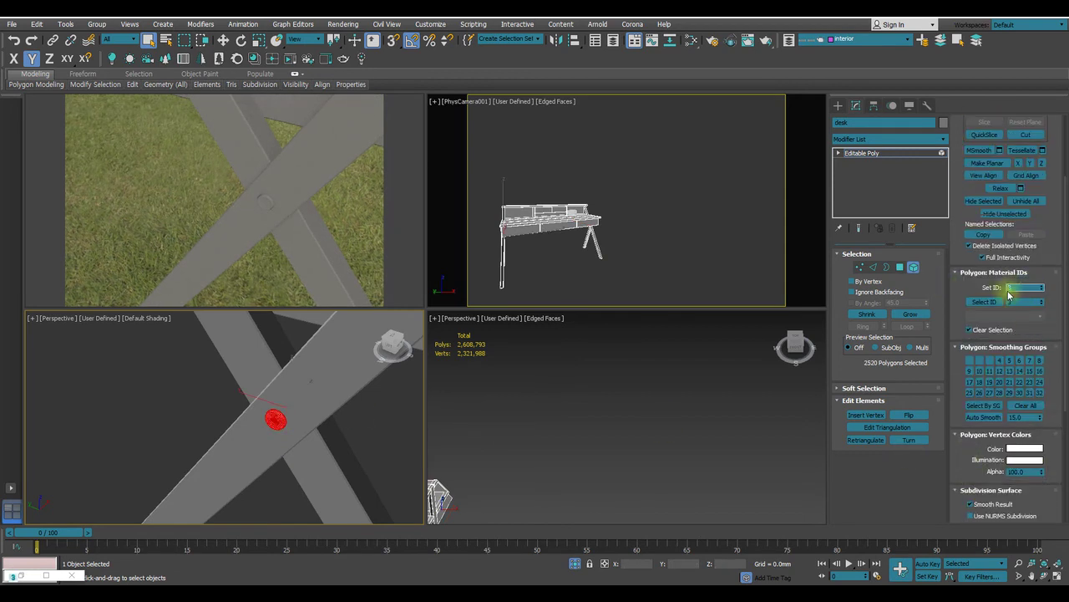
pyautogui.write('2')
pyautogui.press('Return')
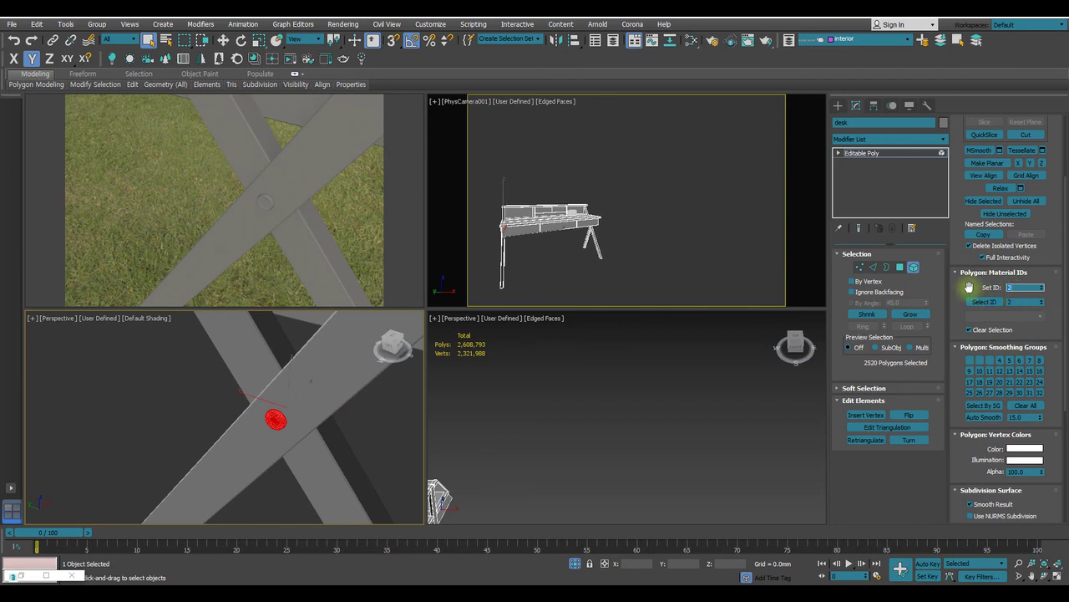
# Invert the element selection, assign material ID 1 to the rest of the desk, and leave element editing
pyautogui.hotkey('ctrl', 'i')
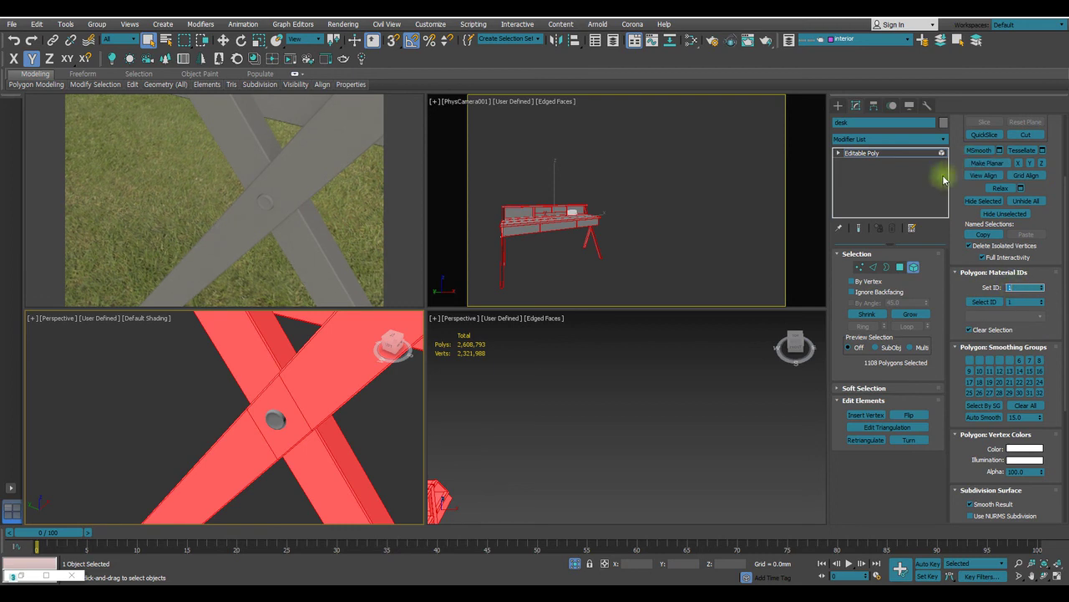
pyautogui.keyDown('alt'); pyautogui.moveTo(401, 388); pyautogui.dragTo(310, 389, button='middle'); pyautogui.keyUp('alt')
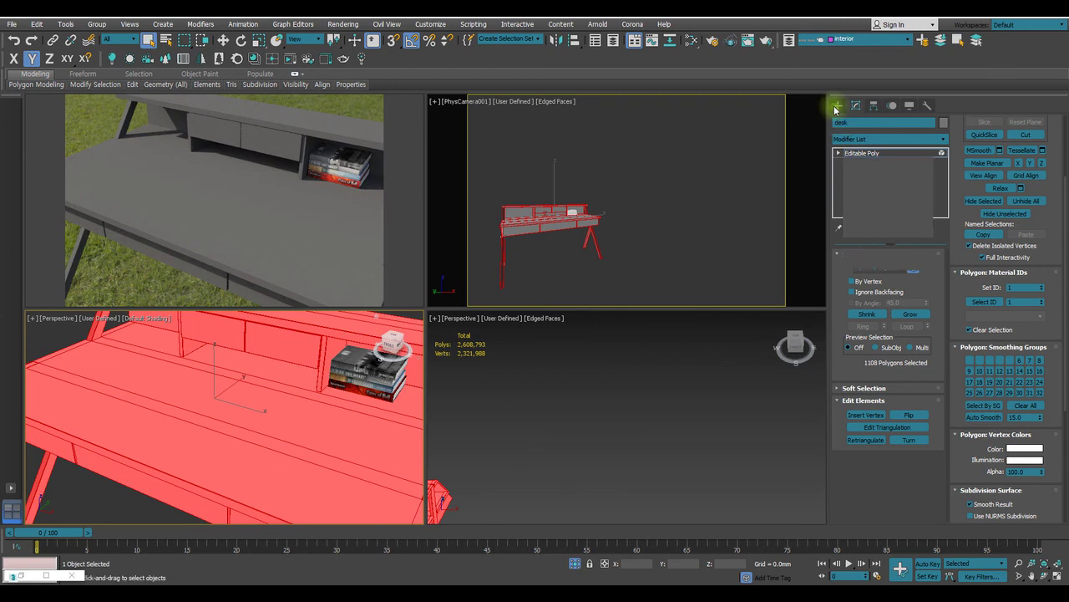
pyautogui.click(837, 106)
# Frame the whole desk in the shaded perspective view and reopen the Slate Material Editor
pyautogui.keyDown('alt'); pyautogui.moveTo(338, 429); pyautogui.dragTo(230, 465, button='middle'); pyautogui.keyUp('alt')
pyautogui.keyDown('alt'); pyautogui.moveTo(298, 378); pyautogui.dragTo(202, 483, button='middle'); pyautogui.keyUp('alt')
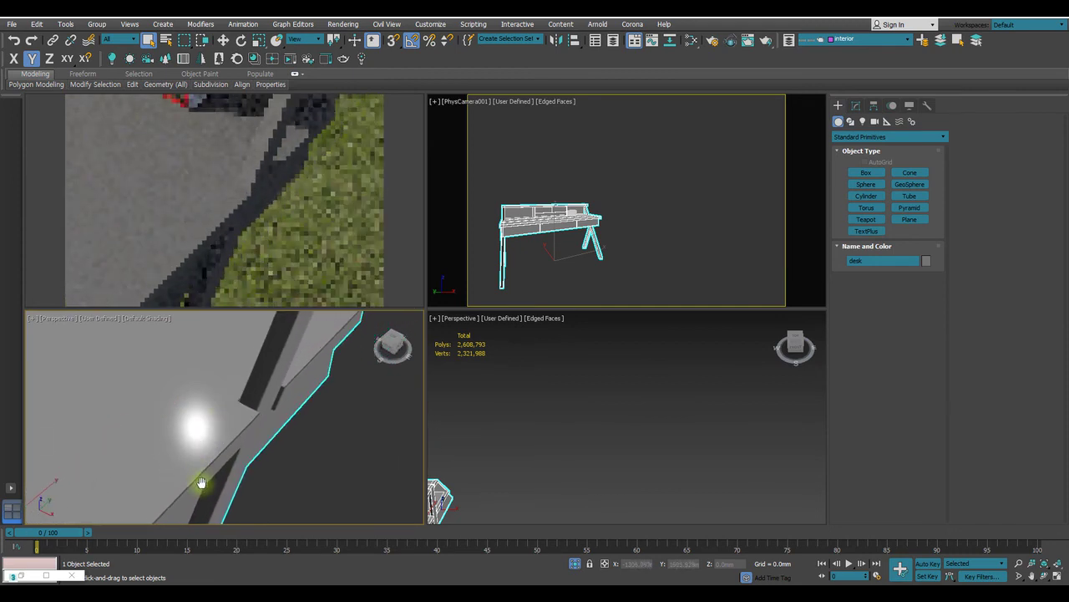
pyautogui.keyDown('alt'); pyautogui.moveTo(267, 415); pyautogui.dragTo(288, 556, button='middle'); pyautogui.keyUp('alt')
pyautogui.moveTo(235, 25); pyautogui.dragTo(394, 523, button='middle')
pyautogui.moveTo(193, 441); pyautogui.dragTo(229, 389, button='middle')
pyautogui.scroll(5, 236, 380)
pyautogui.press('m')
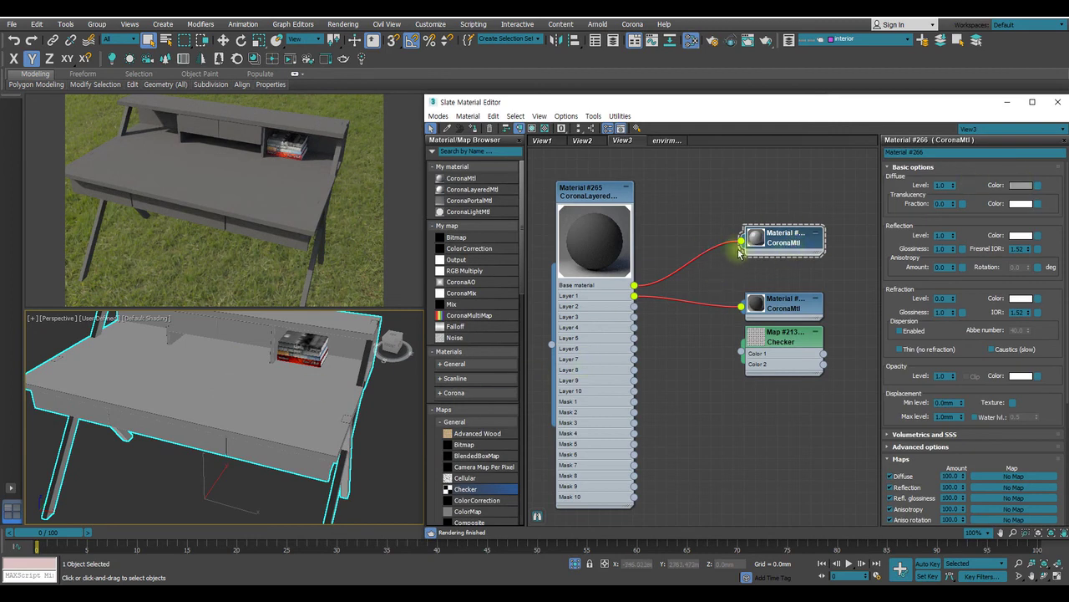
# Check the diffuse color of the dark CoronaMtl used as layer 1, and delete the unconnected Checker map node
pyautogui.click(782, 305)
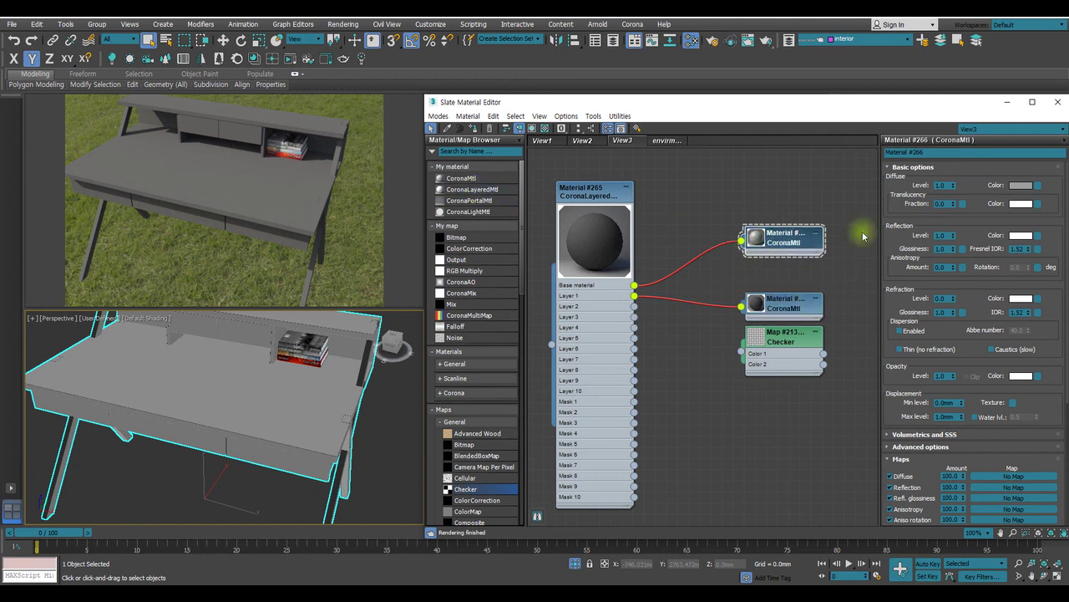
pyautogui.click(785, 302)
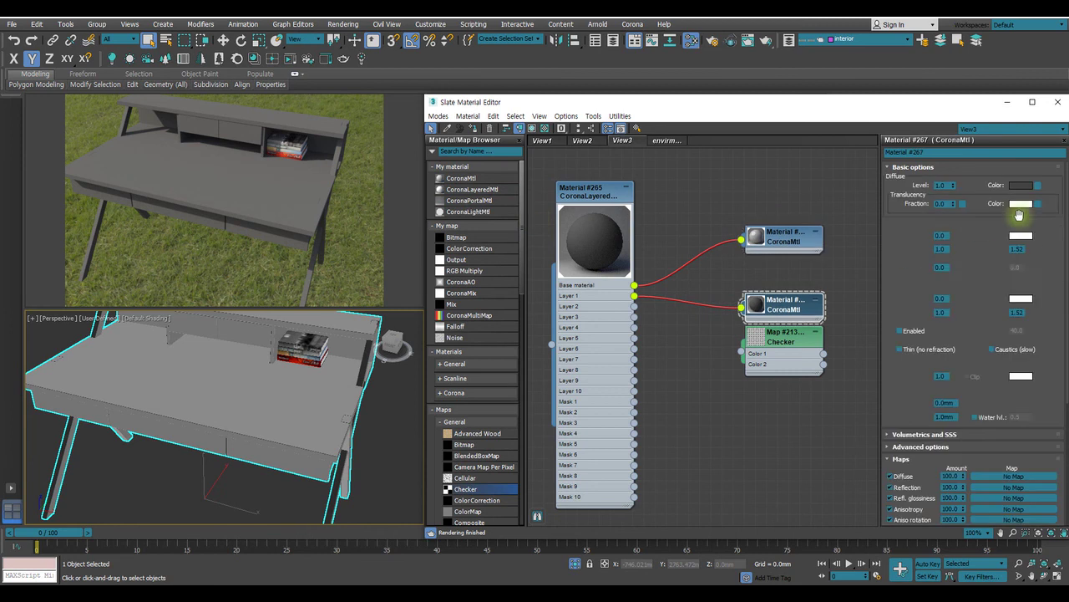
pyautogui.click(1019, 184)
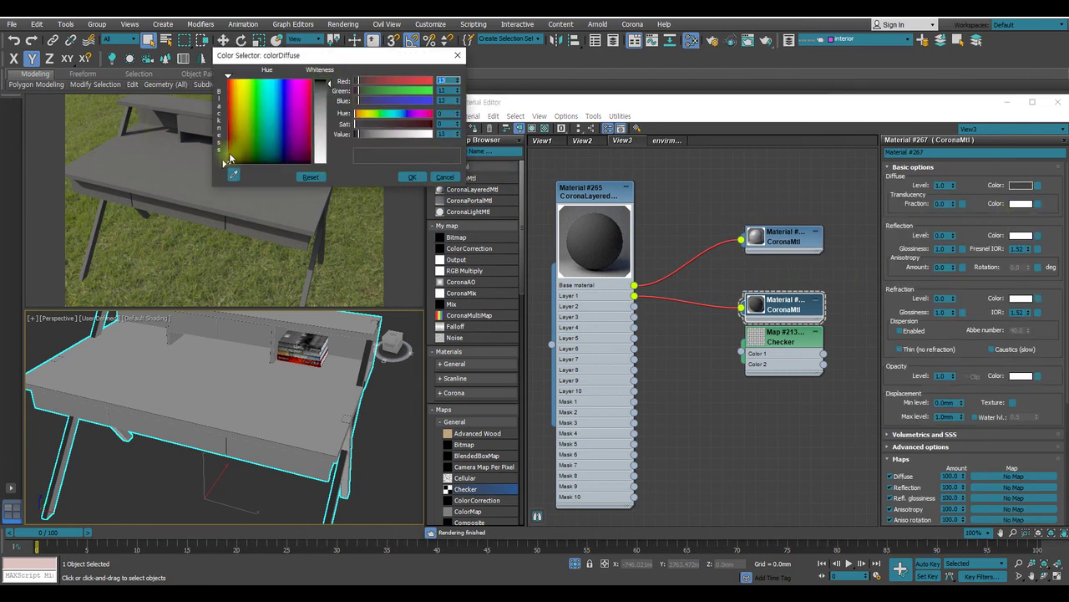
pyautogui.click(447, 178)
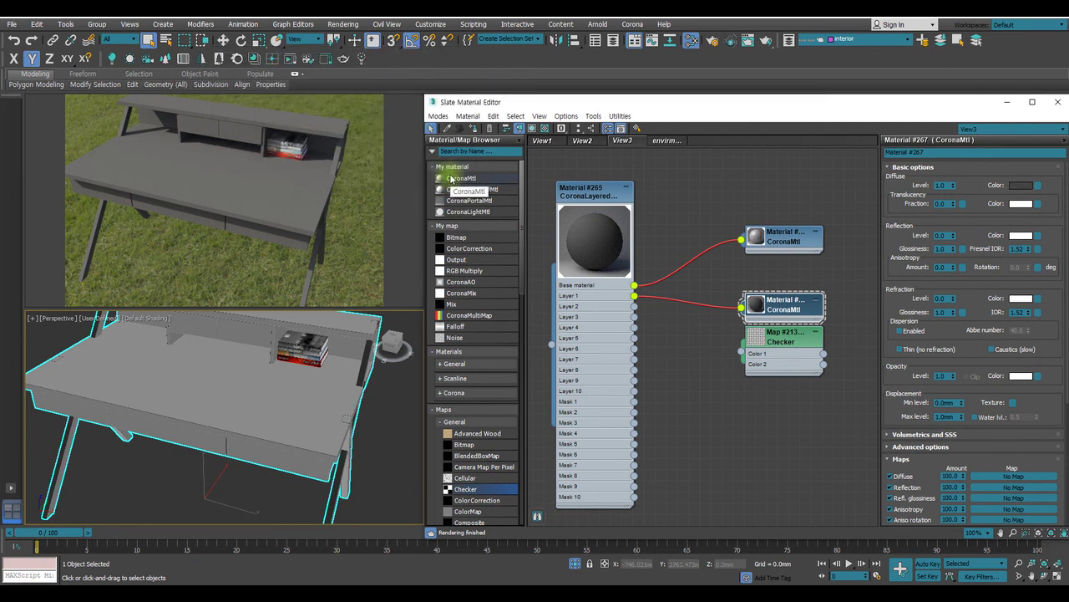
pyautogui.click(781, 334)
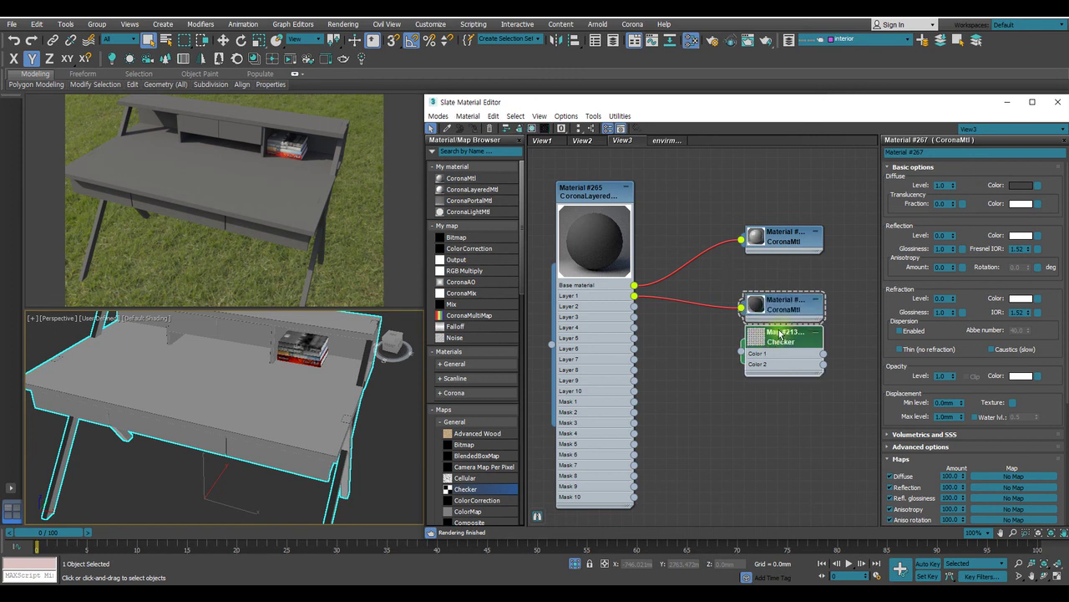
pyautogui.press('Delete')
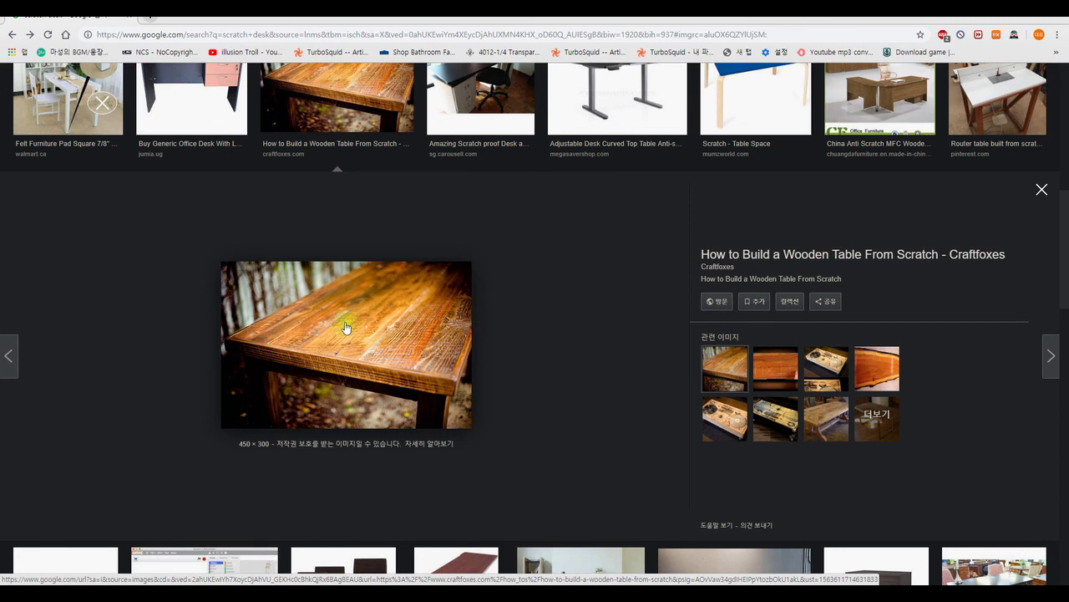
# Examine wood surfaces and wear in the Google image results for "scratch desk", enlarging the scratched leg, corner desk and mahogany workstation photos
pyautogui.scroll(2, 375, 347)
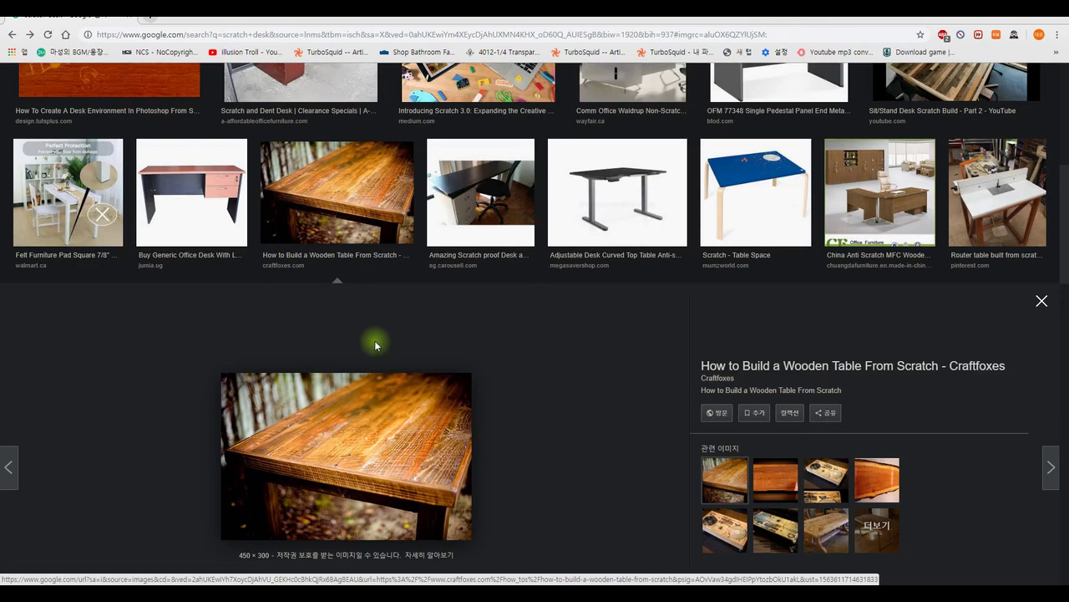
pyautogui.scroll(8, 375, 343)
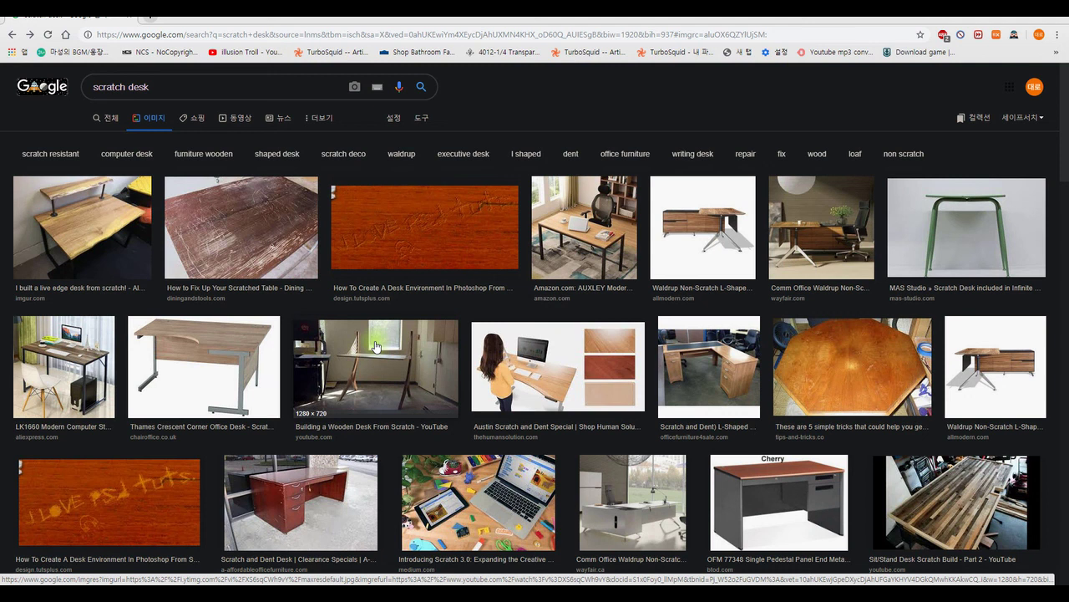
pyautogui.scroll(-15, 376, 347)
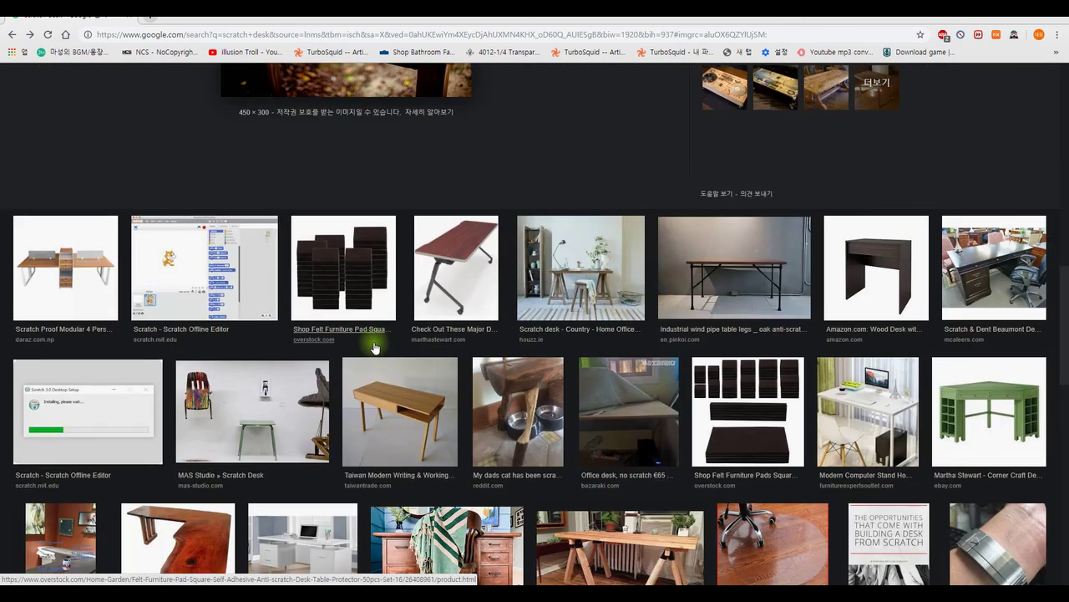
pyautogui.click(497, 383)
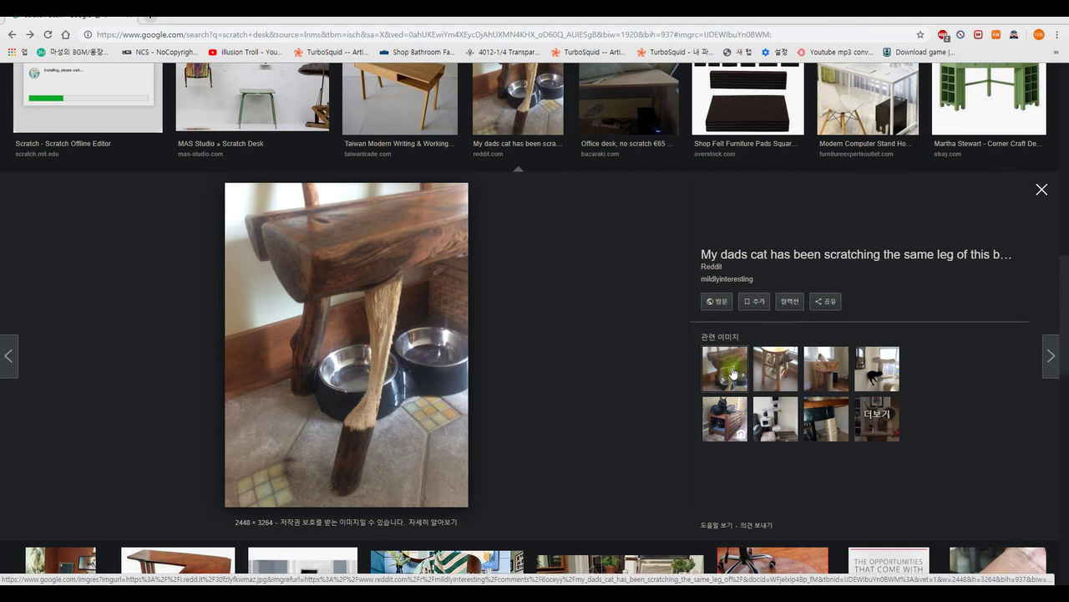
pyautogui.scroll(-3, 631, 365)
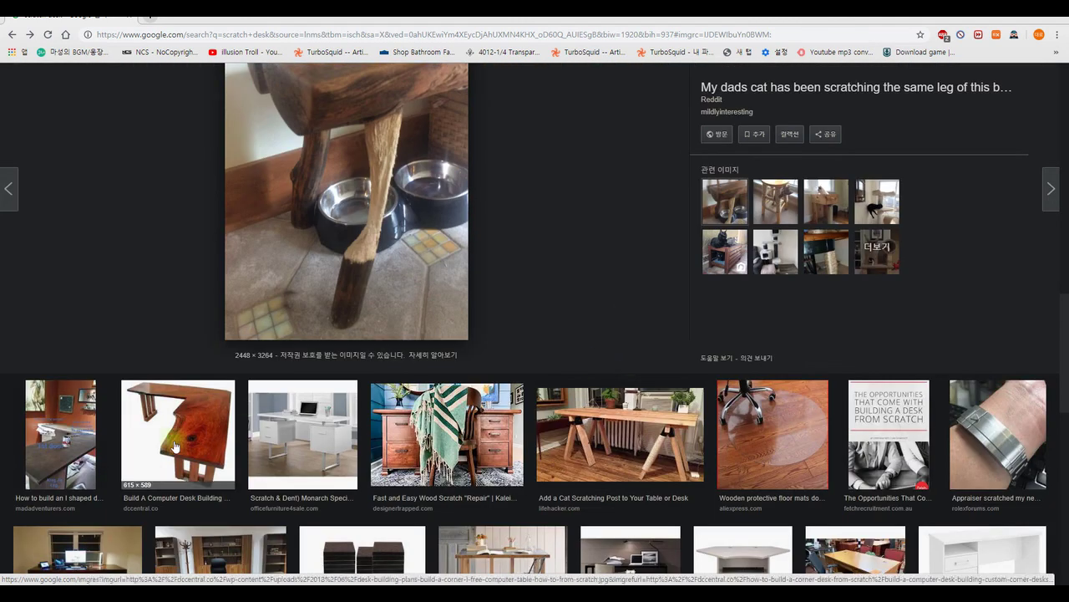
pyautogui.click(200, 438)
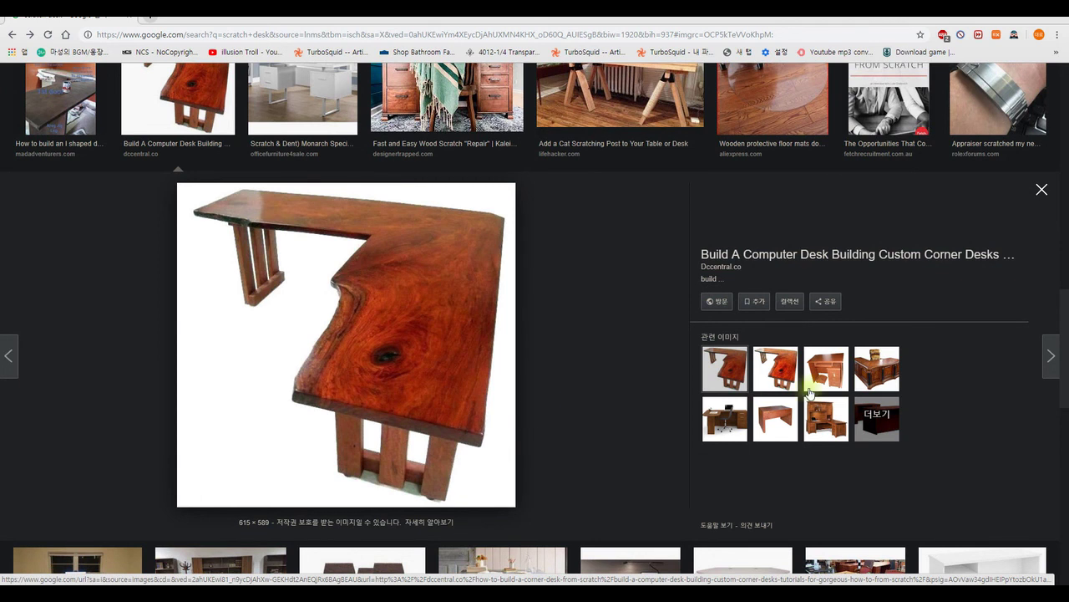
pyautogui.click(762, 369)
pyautogui.click(875, 376)
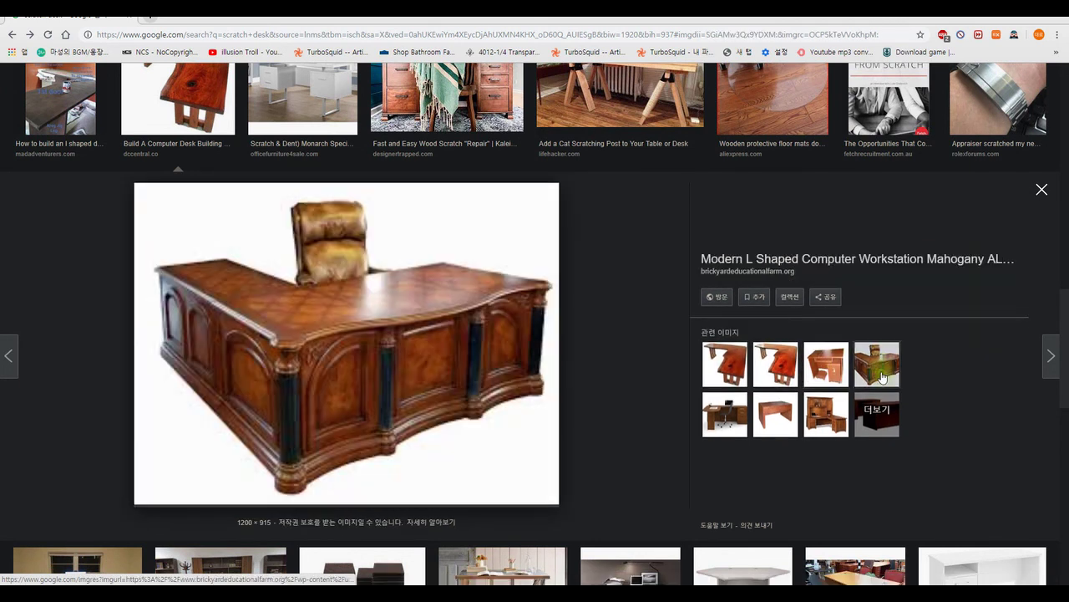
# Enlarge the photo of the L-shaped desk built from scratch and look through further desk results for worn surface references
pyautogui.scroll(3, 335, 294)
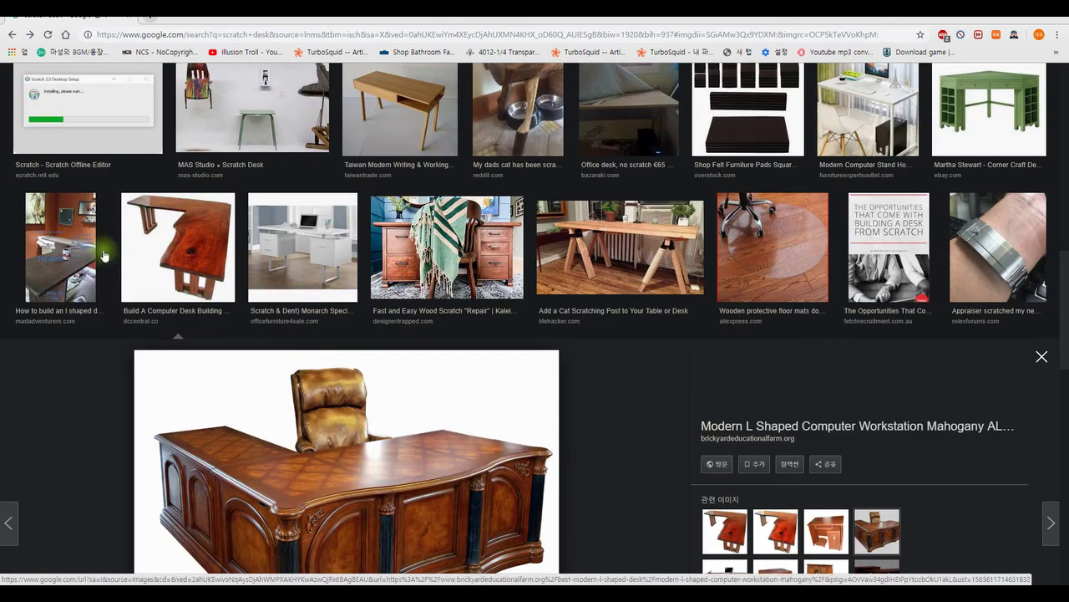
pyautogui.click(58, 233)
pyautogui.scroll(-2, 681, 345)
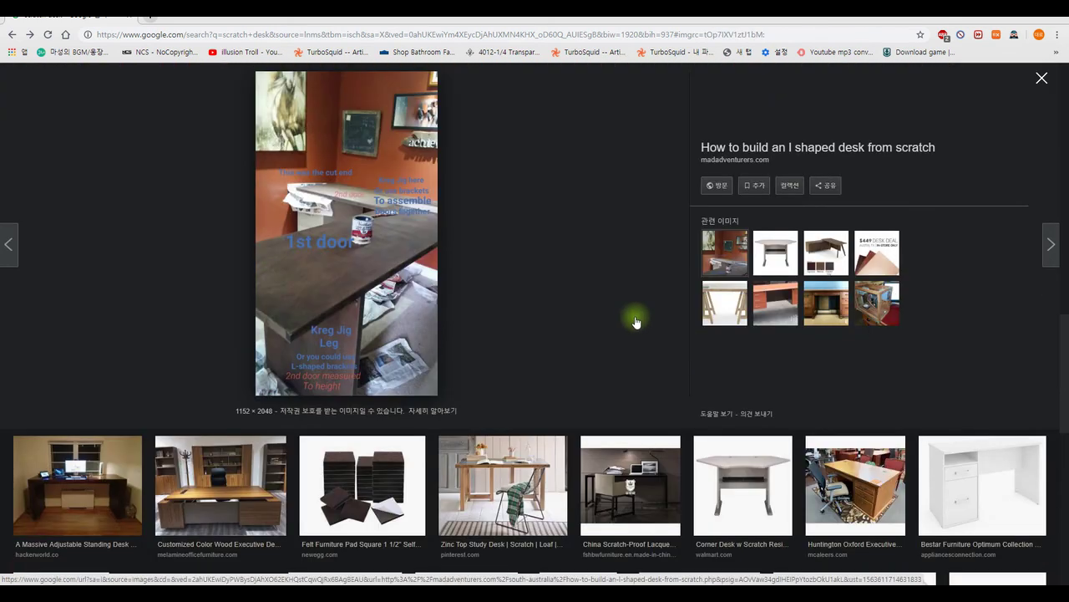
pyautogui.scroll(-2, 596, 317)
pyautogui.scroll(-4, 478, 352)
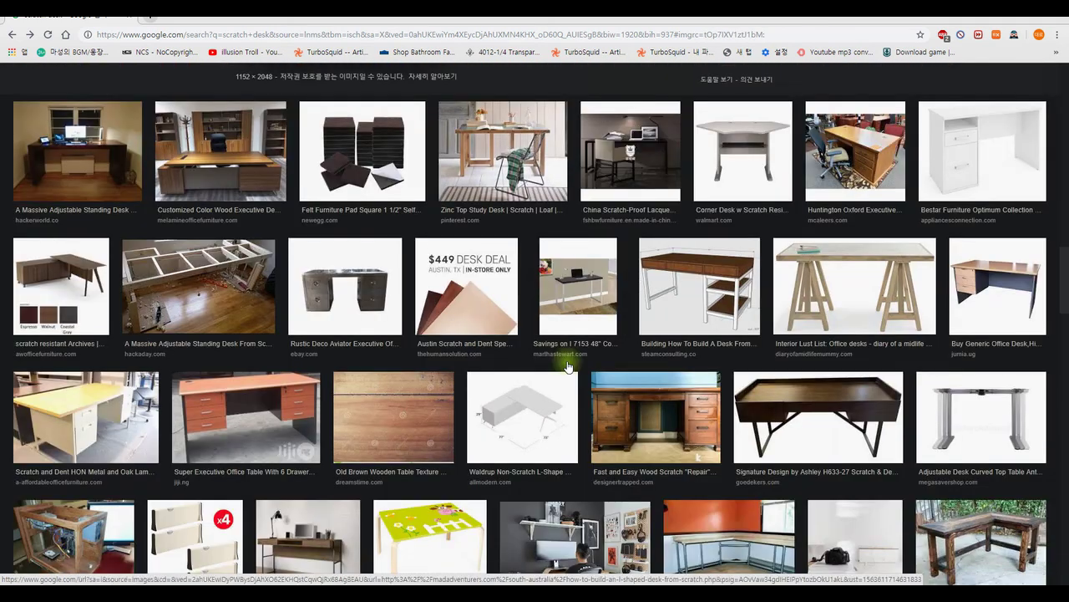
pyautogui.scroll(-12, 568, 366)
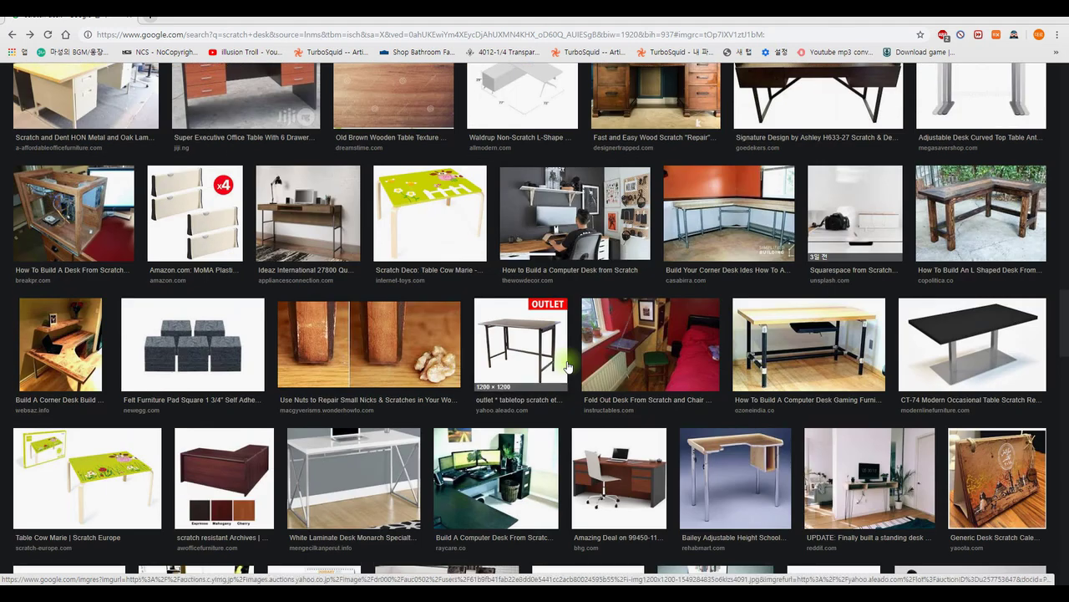
pyautogui.scroll(-3, 567, 366)
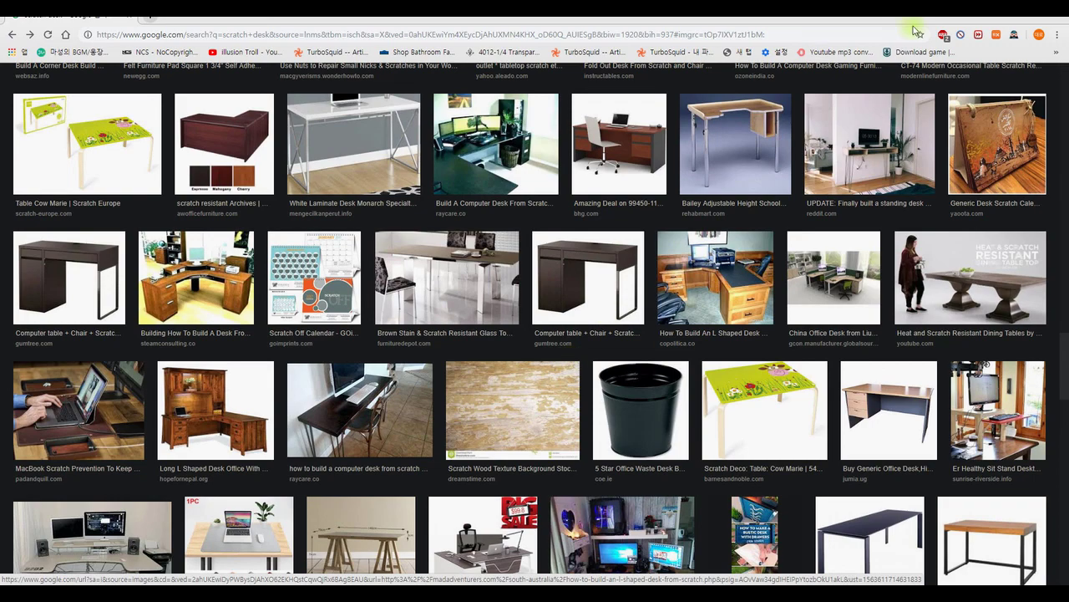
# Return to 3ds Max and move the CoronaLayeredMtl node closer to its two connected CoronaMtl nodes
pyautogui.hotkey('alt', 'Tab')
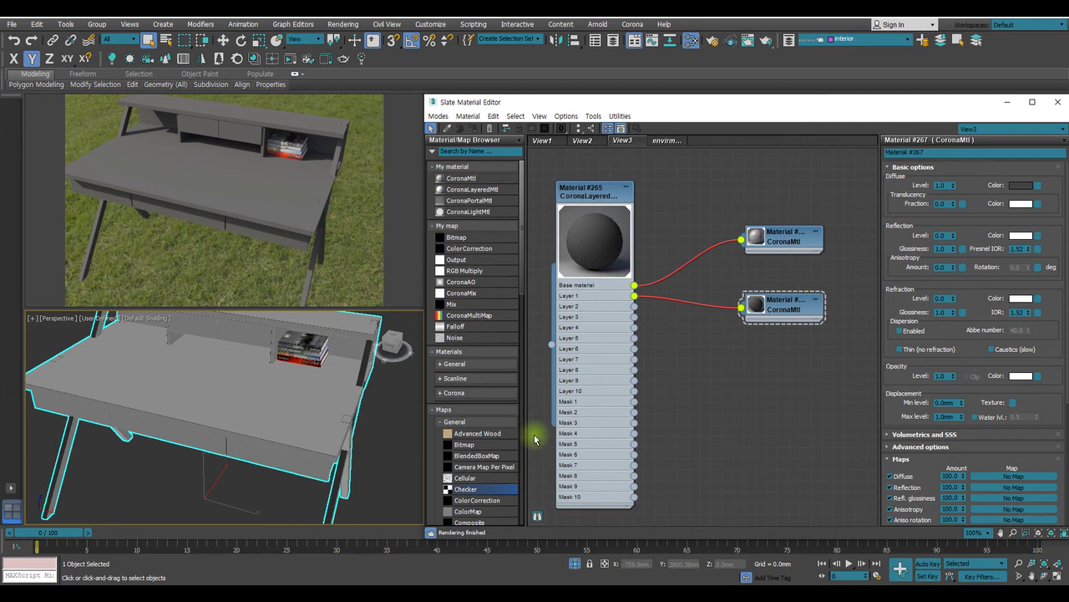
pyautogui.moveTo(599, 204); pyautogui.dragTo(673, 242)
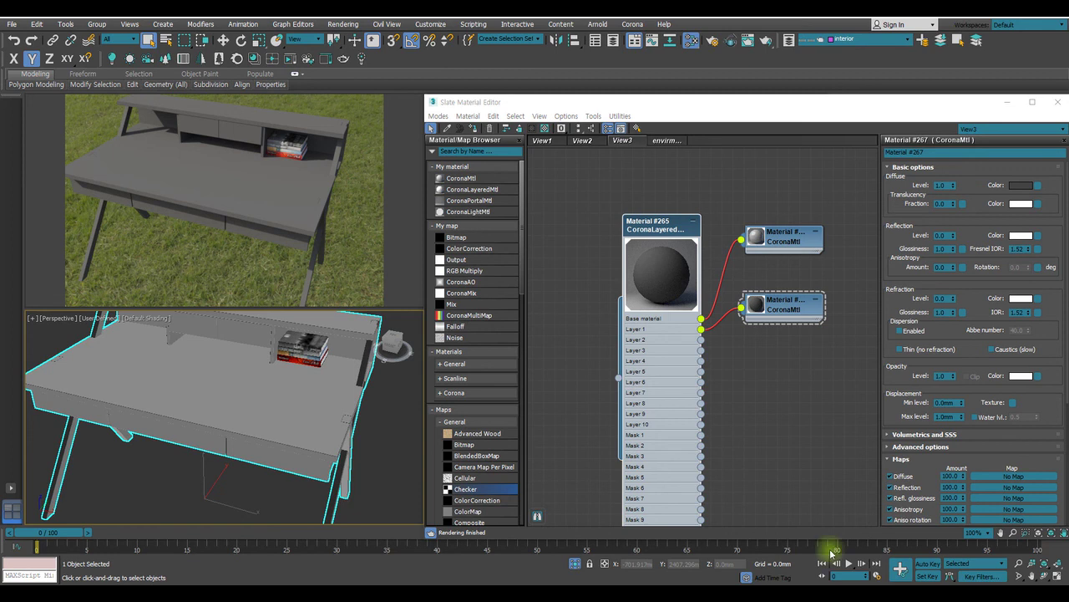
pyautogui.moveTo(251, 376); pyautogui.dragTo(254, 374, button='middle')
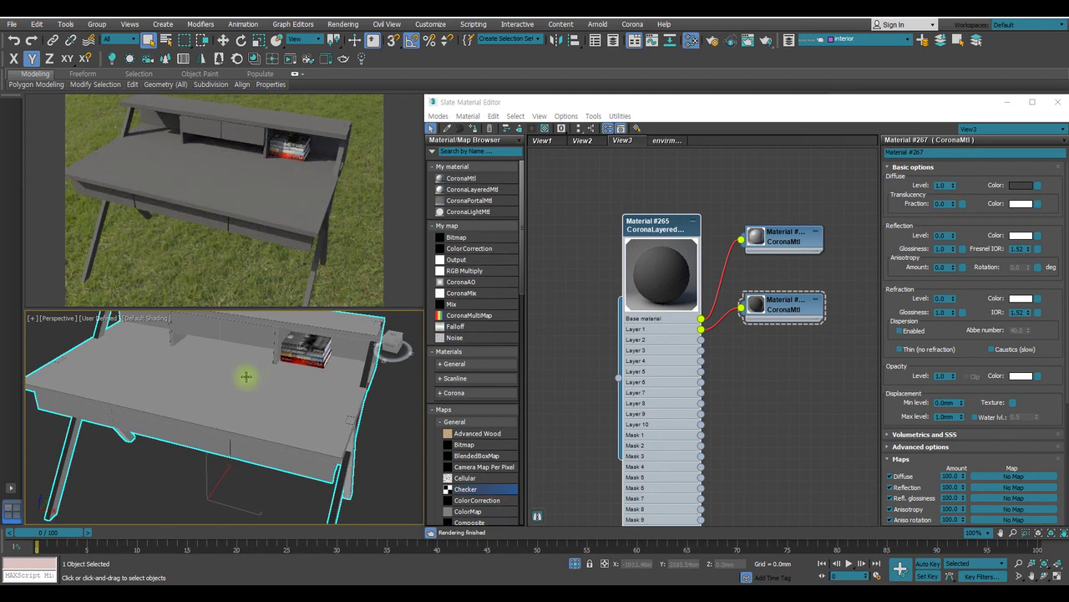
pyautogui.moveTo(245, 375); pyautogui.dragTo(258, 387, button='middle')
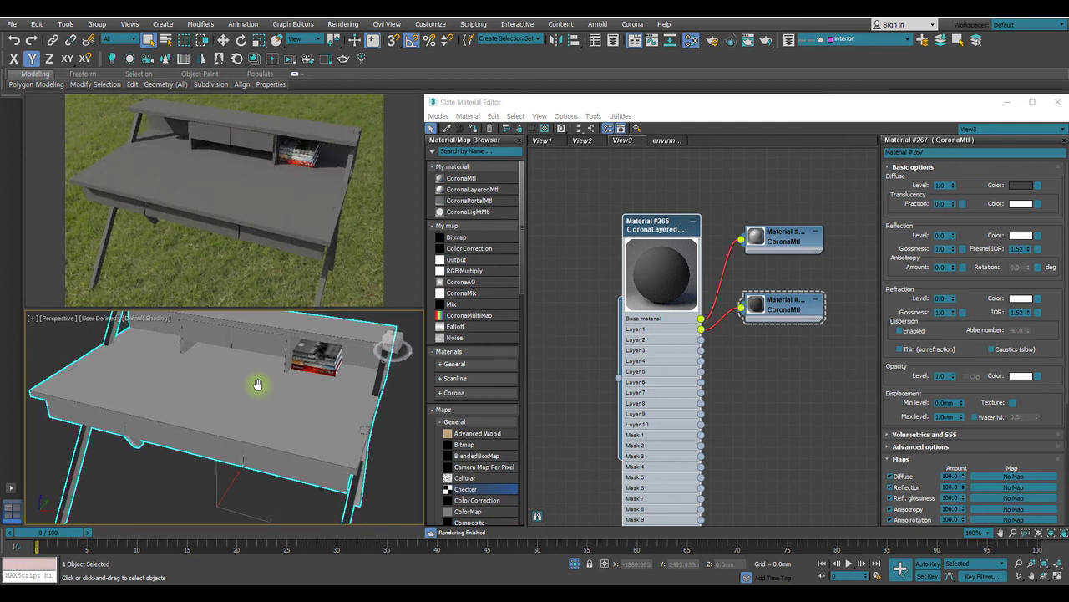